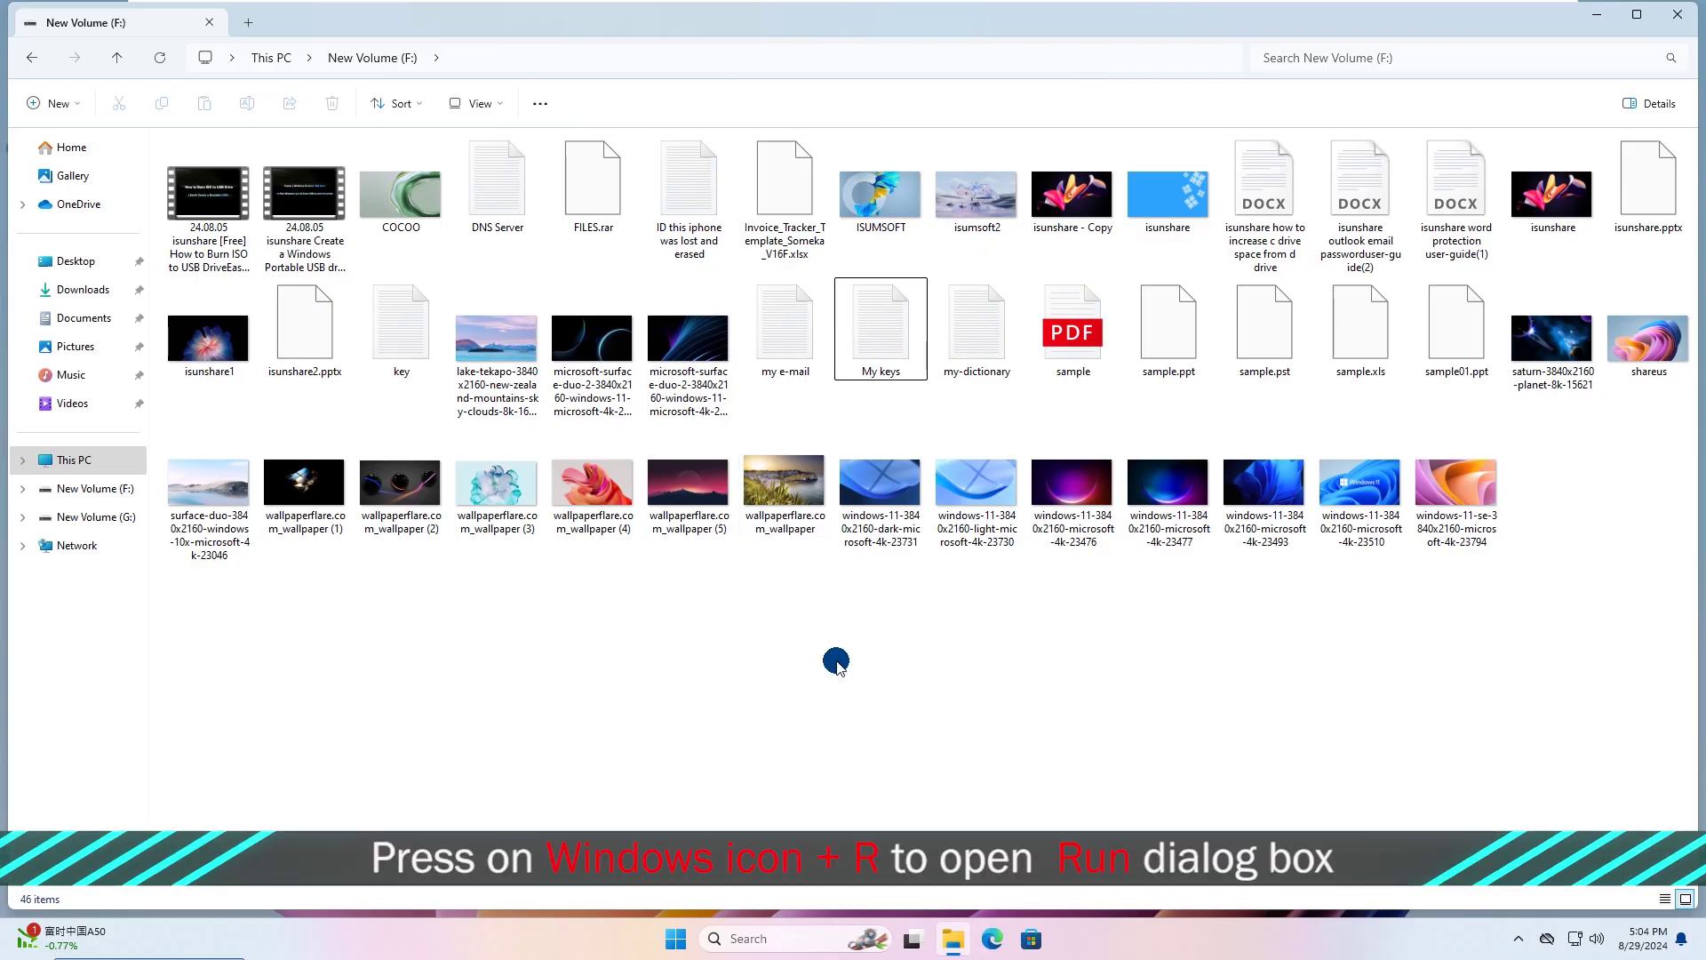
Step: Launch regedit from the Run prompt and approve the UAC request
{"action": "key", "text": "super+r"}
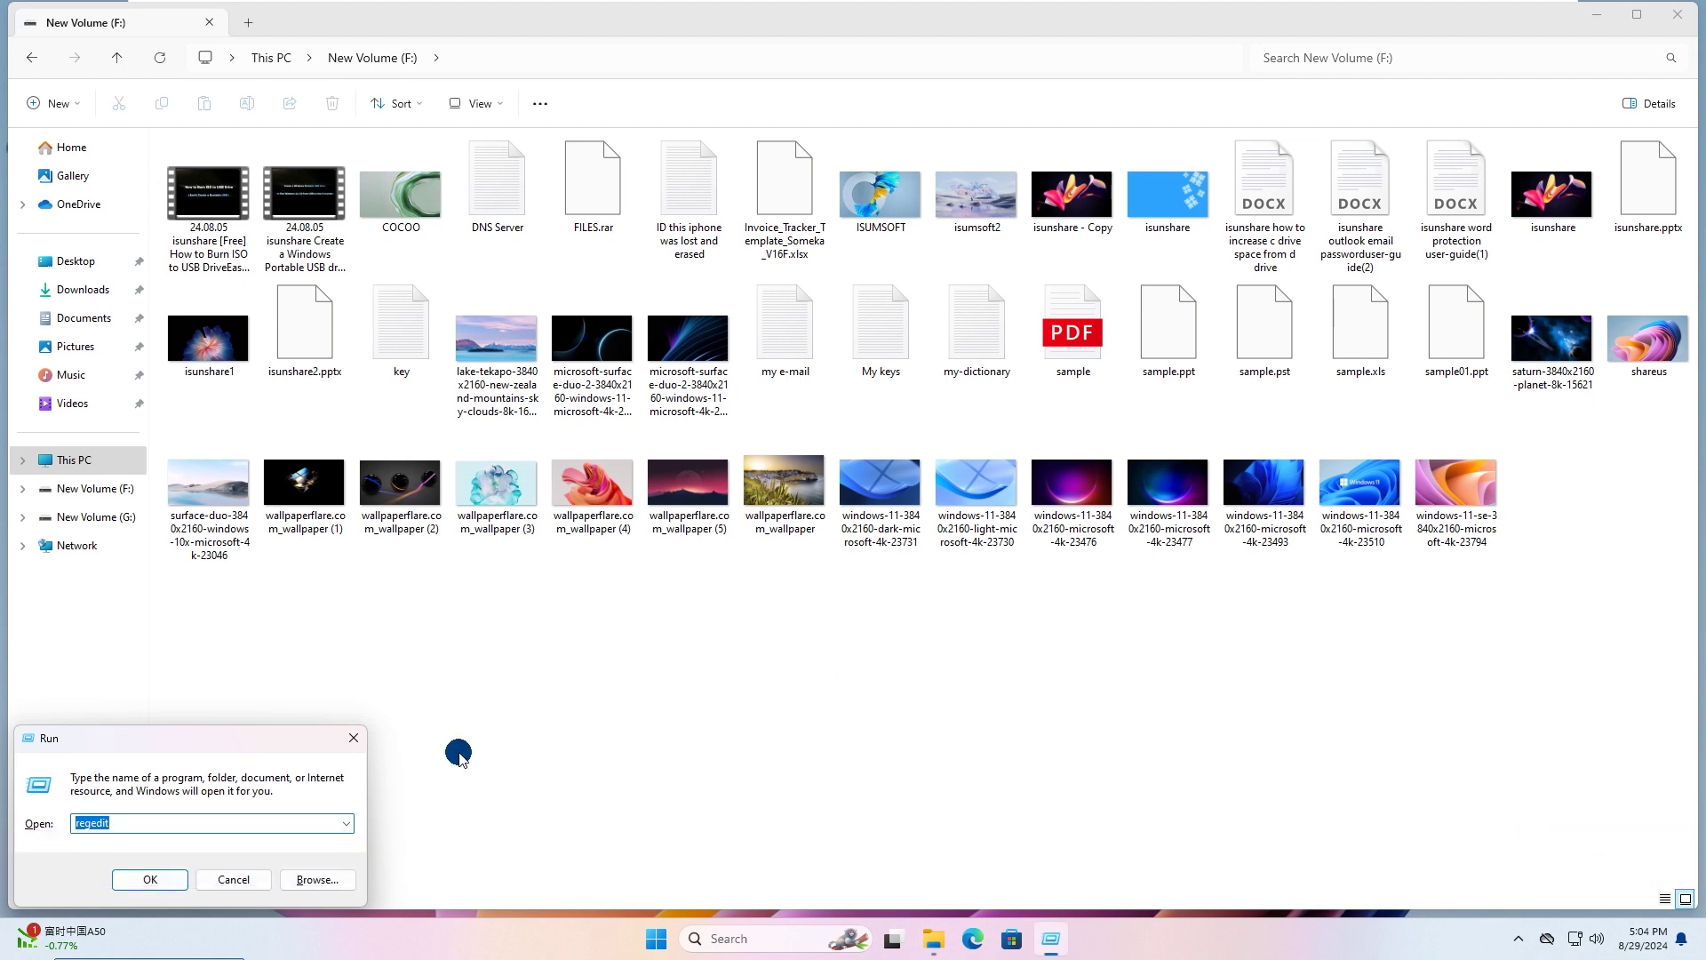
{"action": "left_click", "coordinate": [70, 830]}
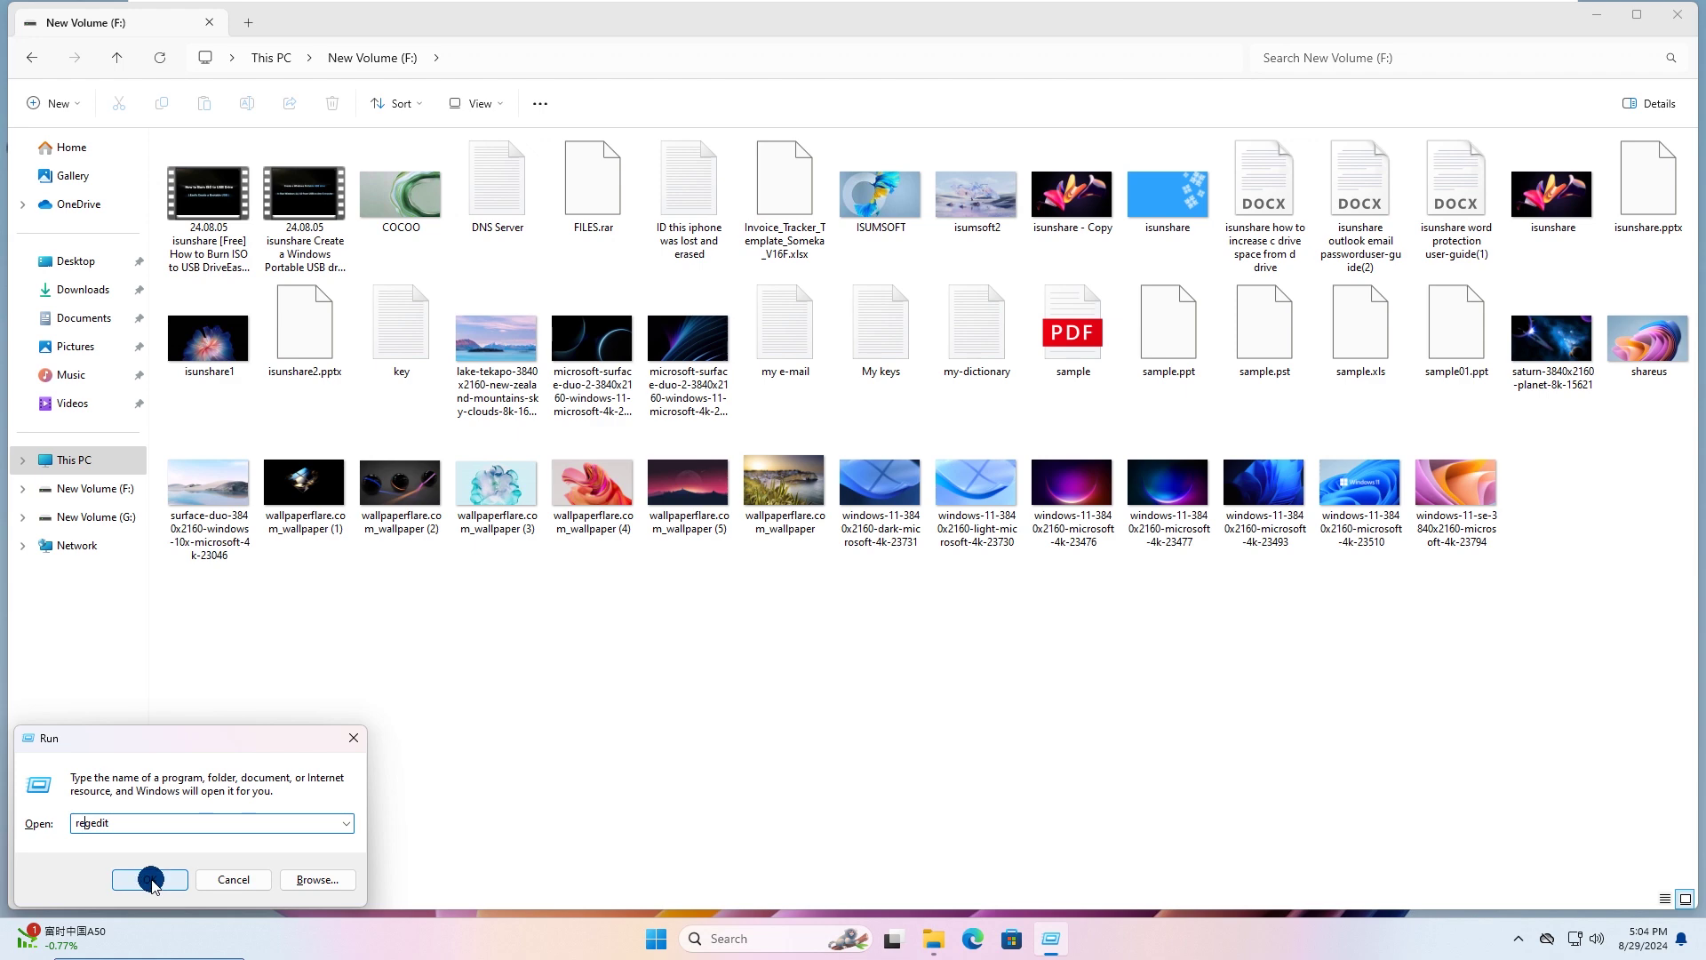
{"action": "left_click", "coordinate": [151, 880]}
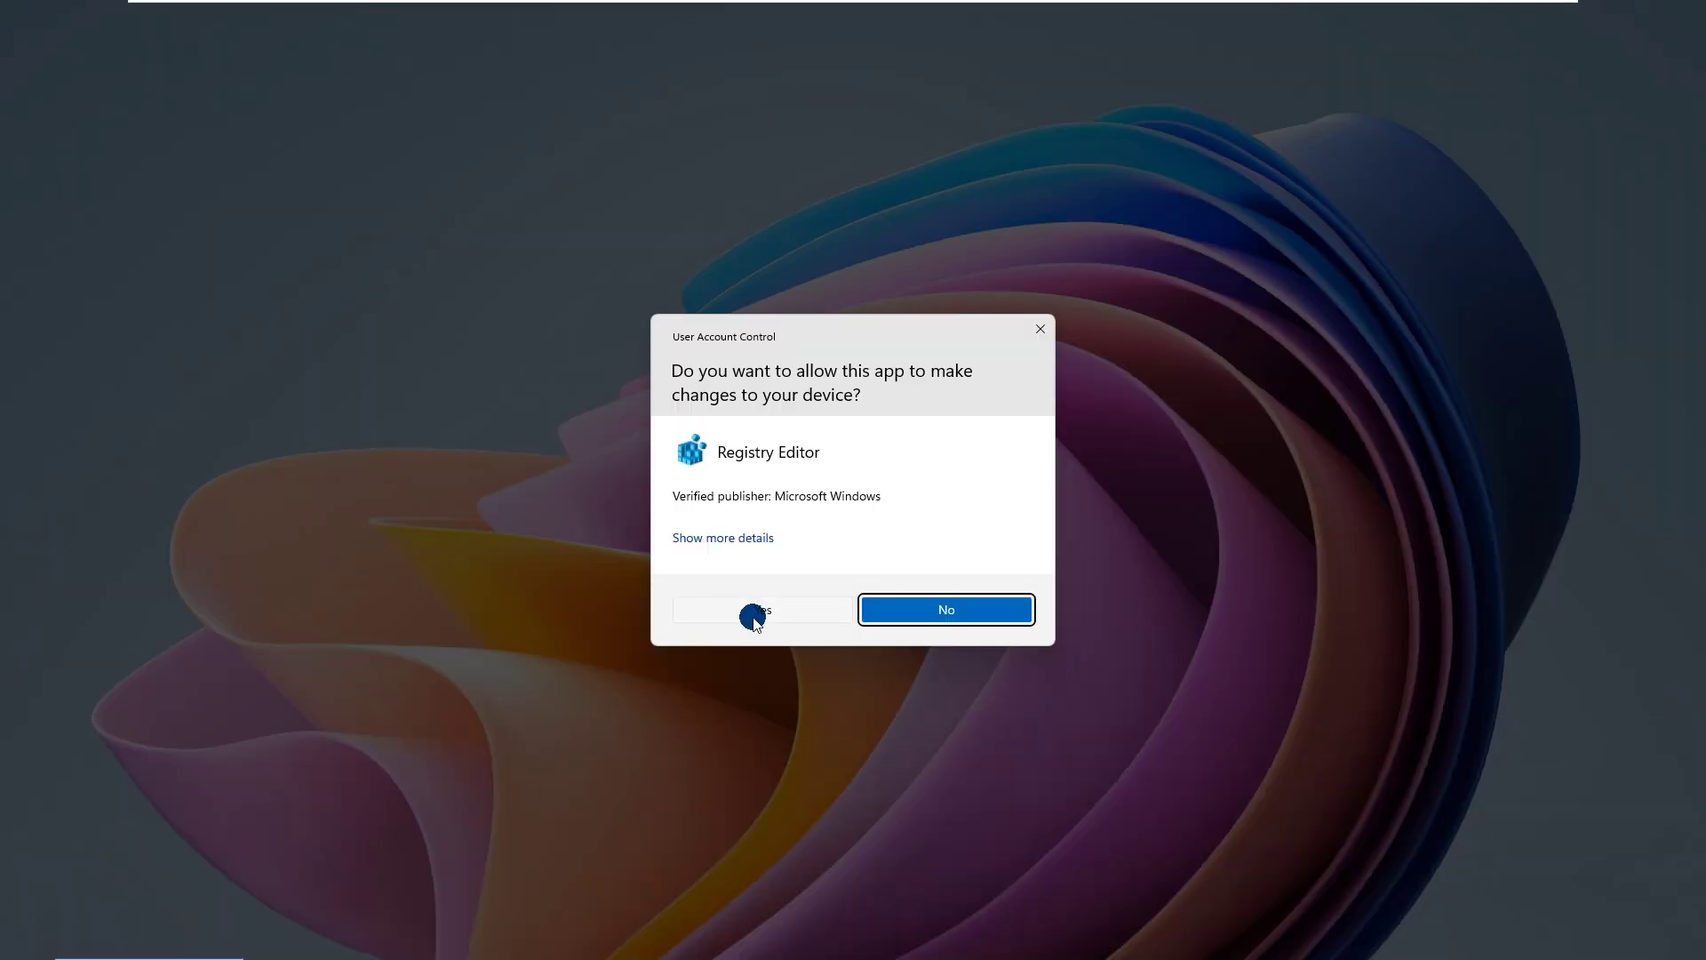
{"action": "left_click", "coordinate": [755, 611]}
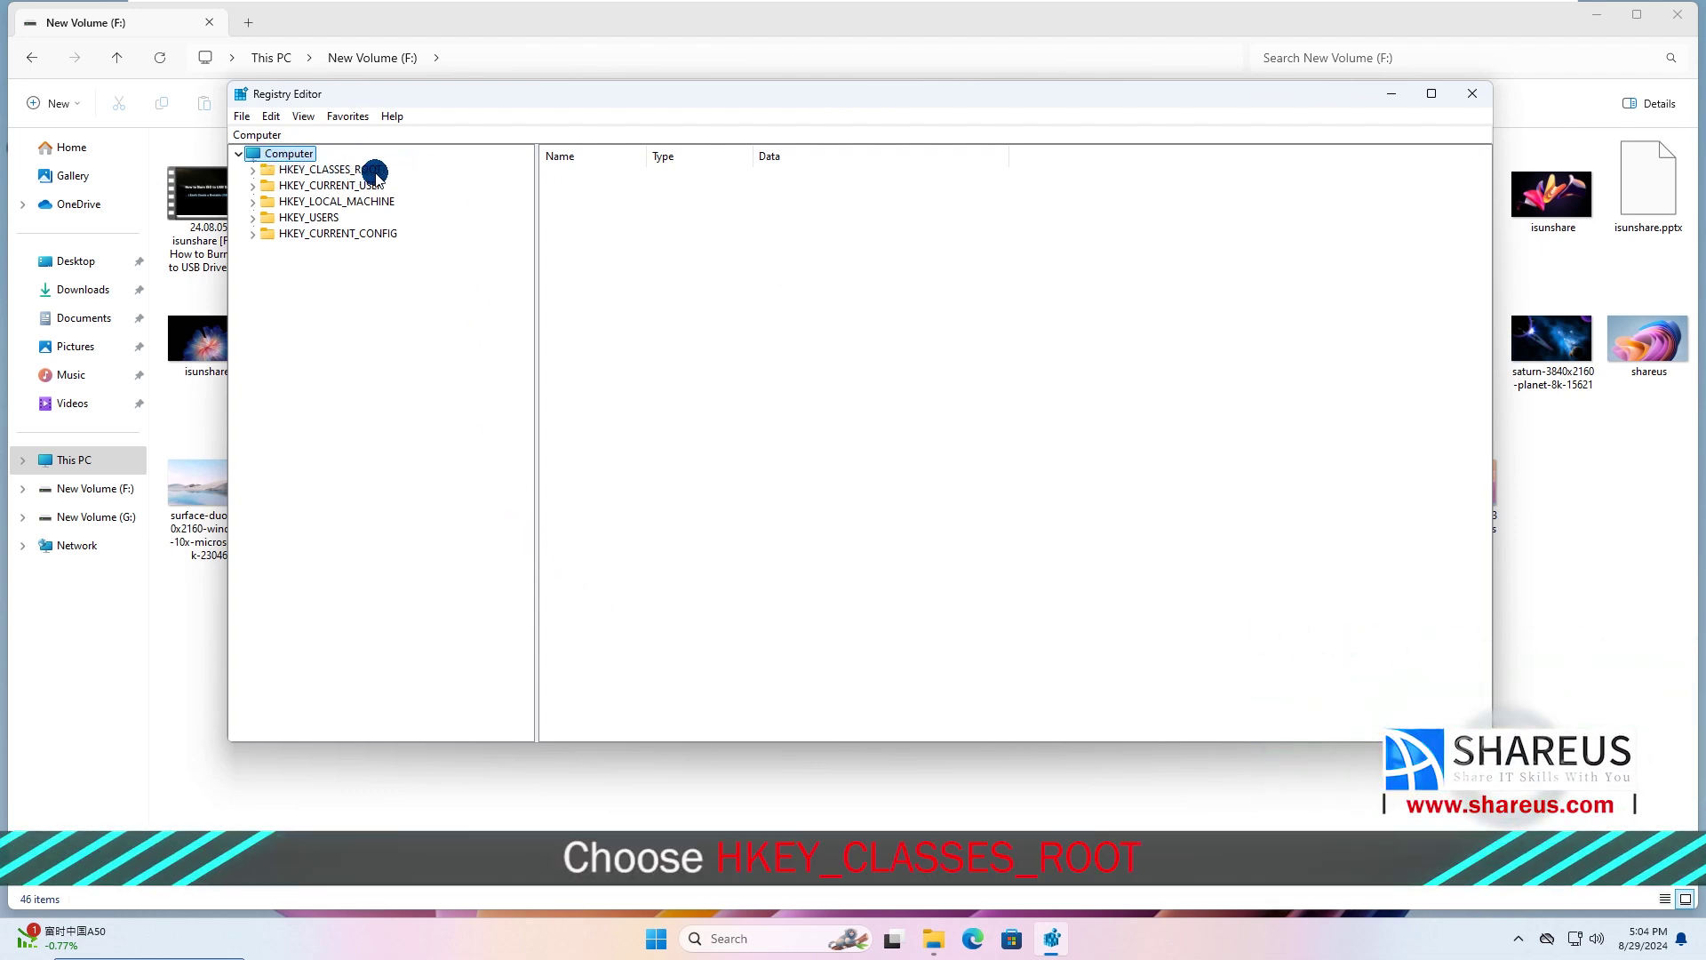
Step: Export the HKEY_CLASSES_ROOT branch to the Desktop as backup 123.reg
{"action": "left_click", "coordinate": [329, 171]}
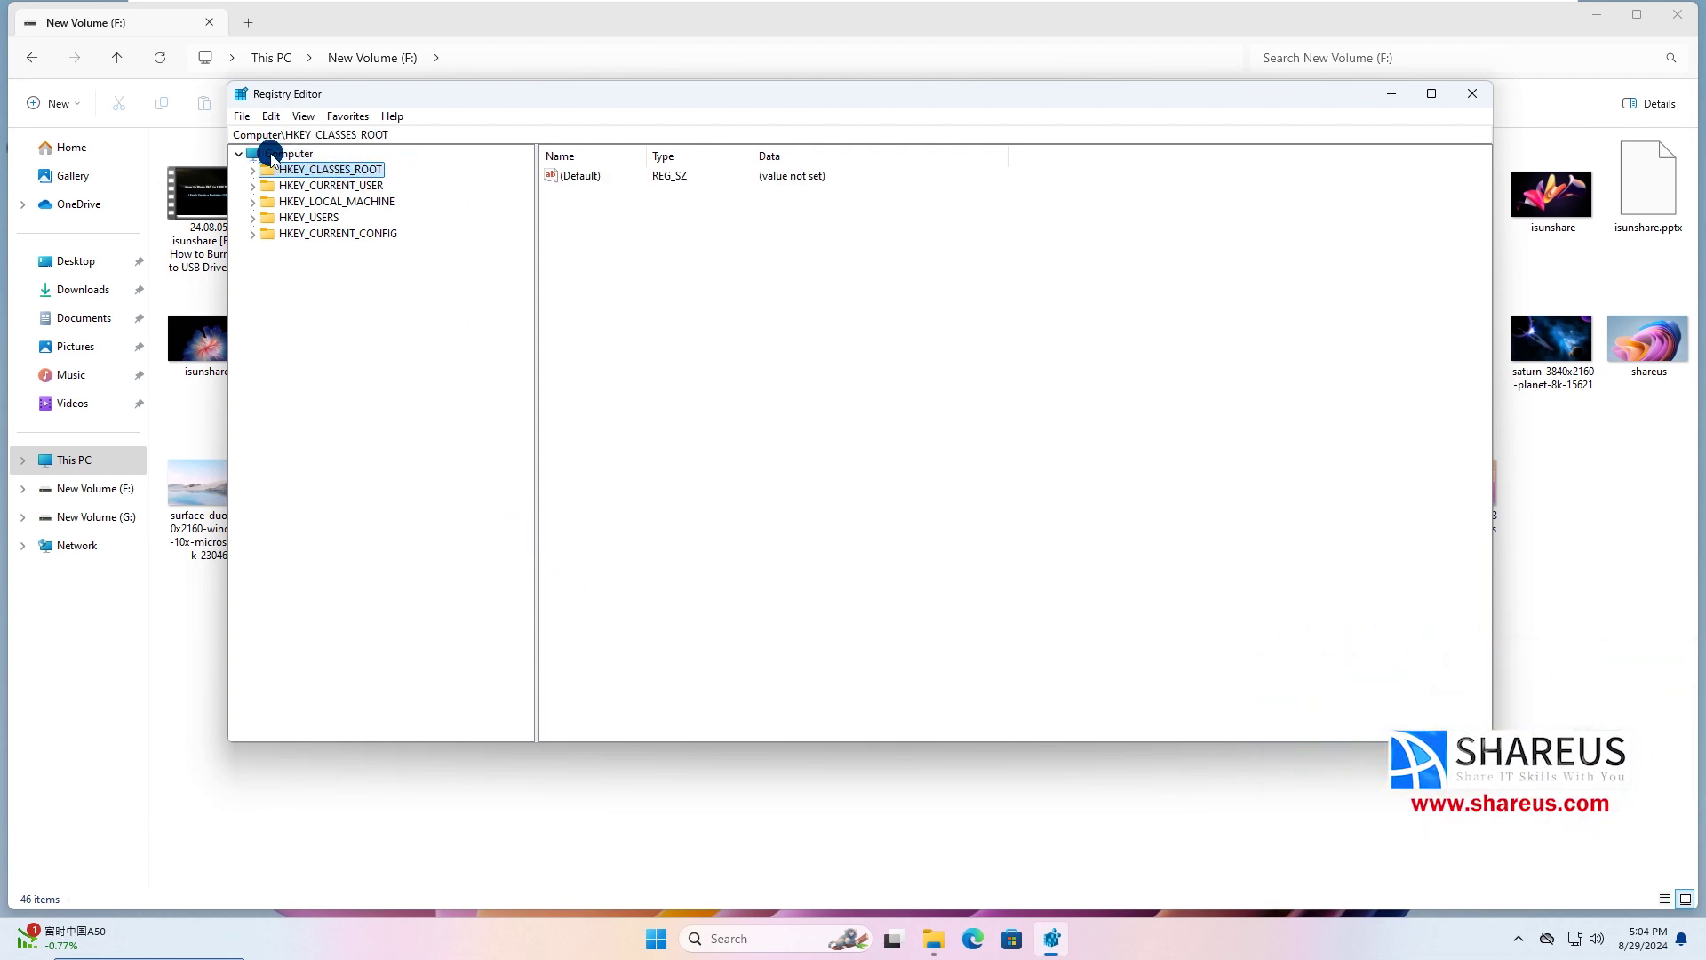
{"action": "left_click", "coordinate": [241, 117]}
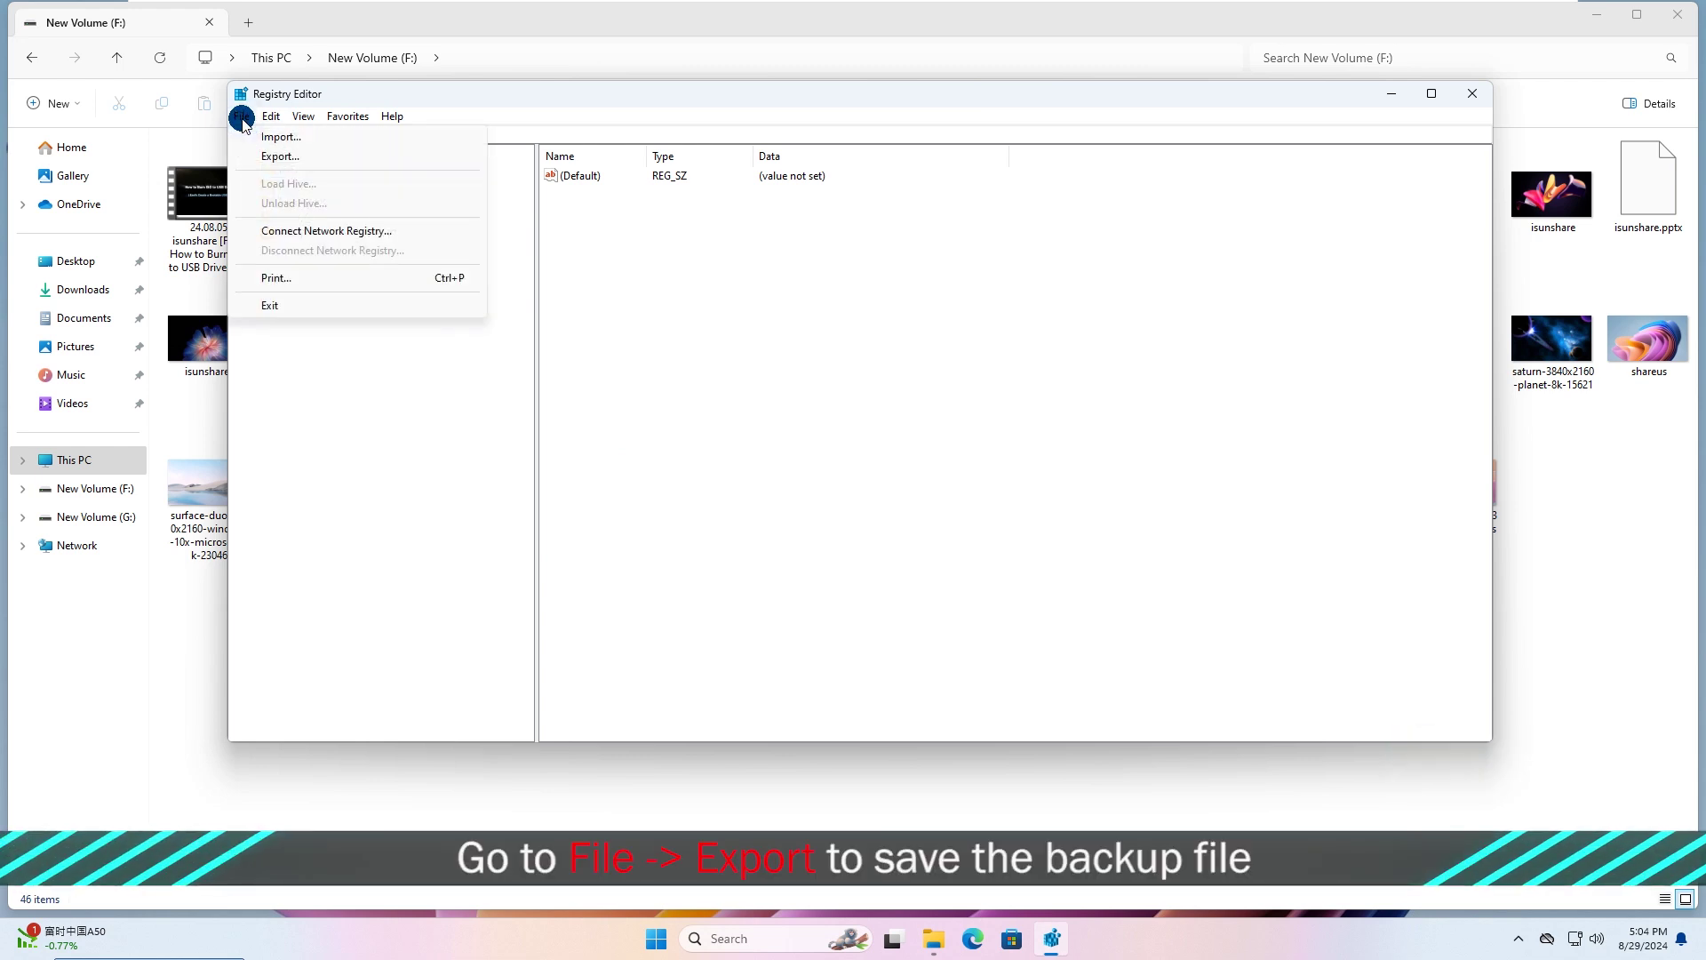
{"action": "left_click", "coordinate": [277, 158]}
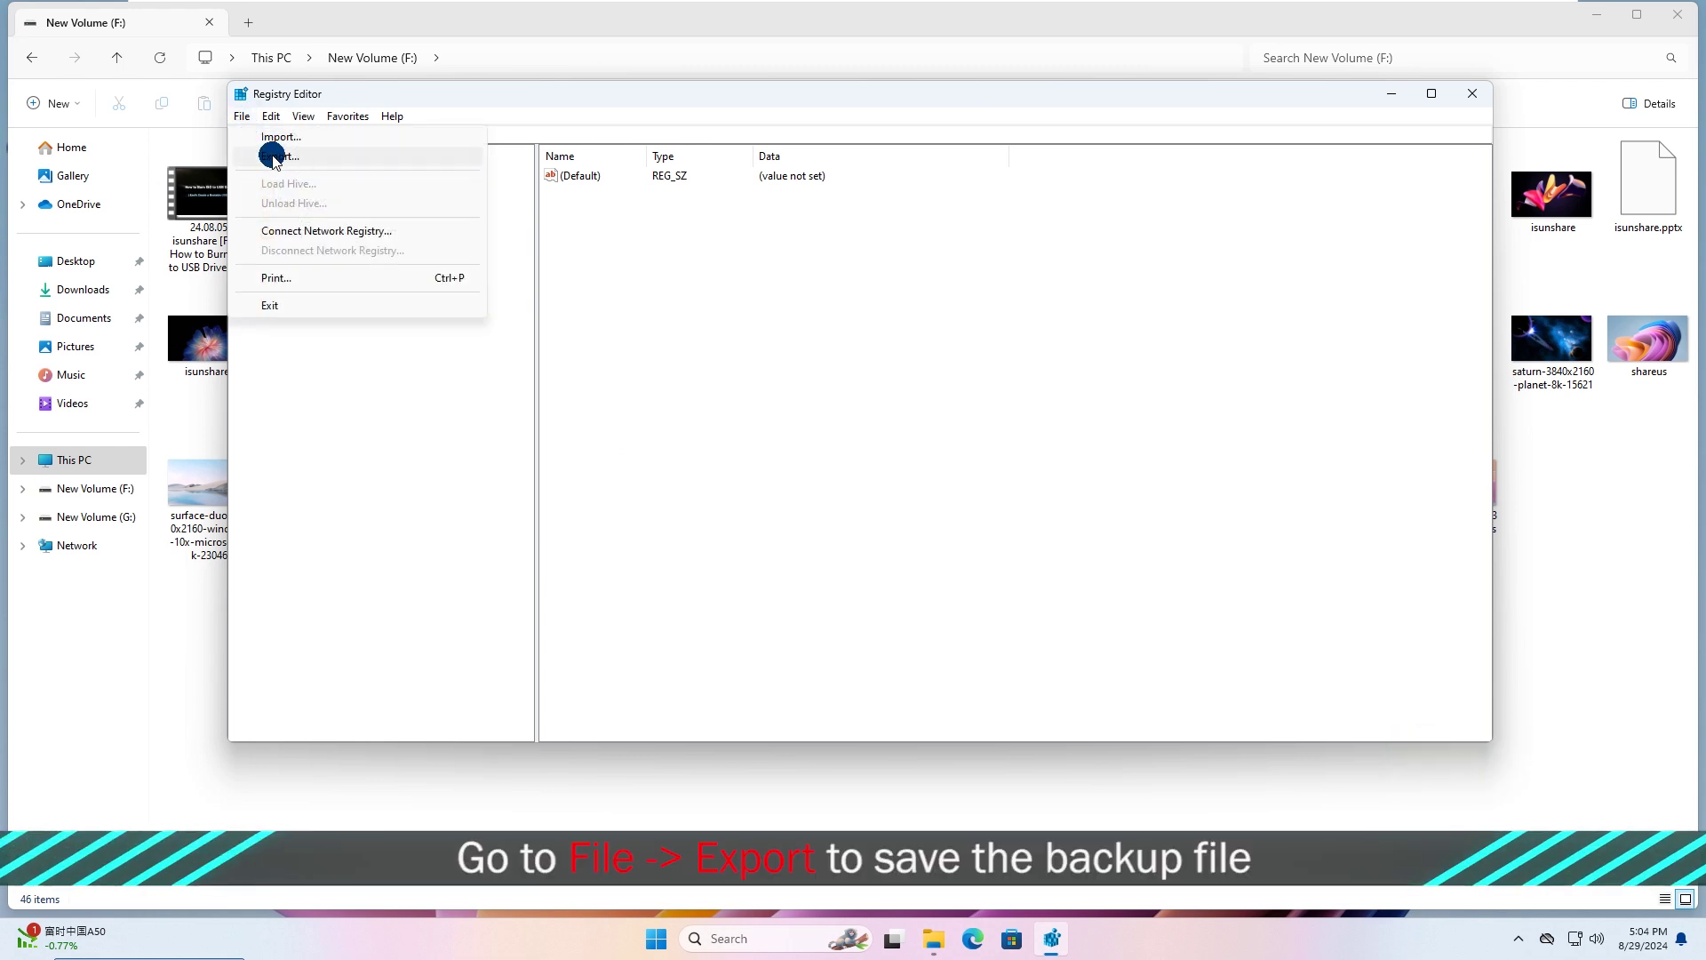
{"action": "left_click", "coordinate": [388, 260]}
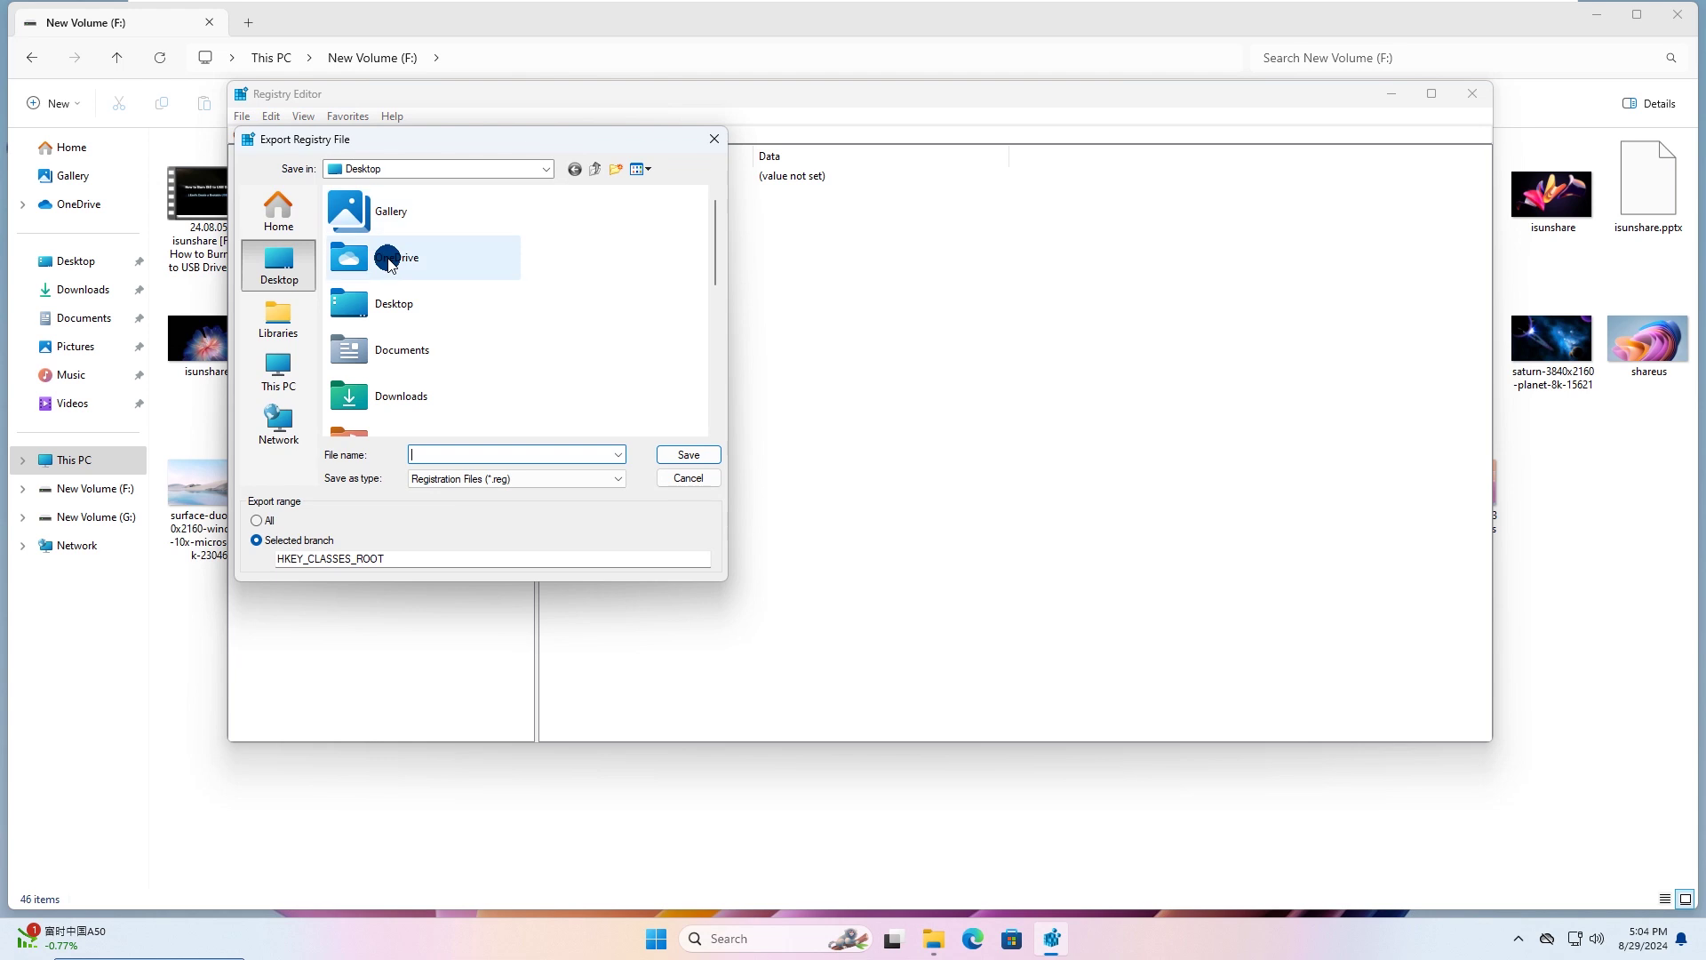
{"action": "left_click", "coordinate": [449, 456]}
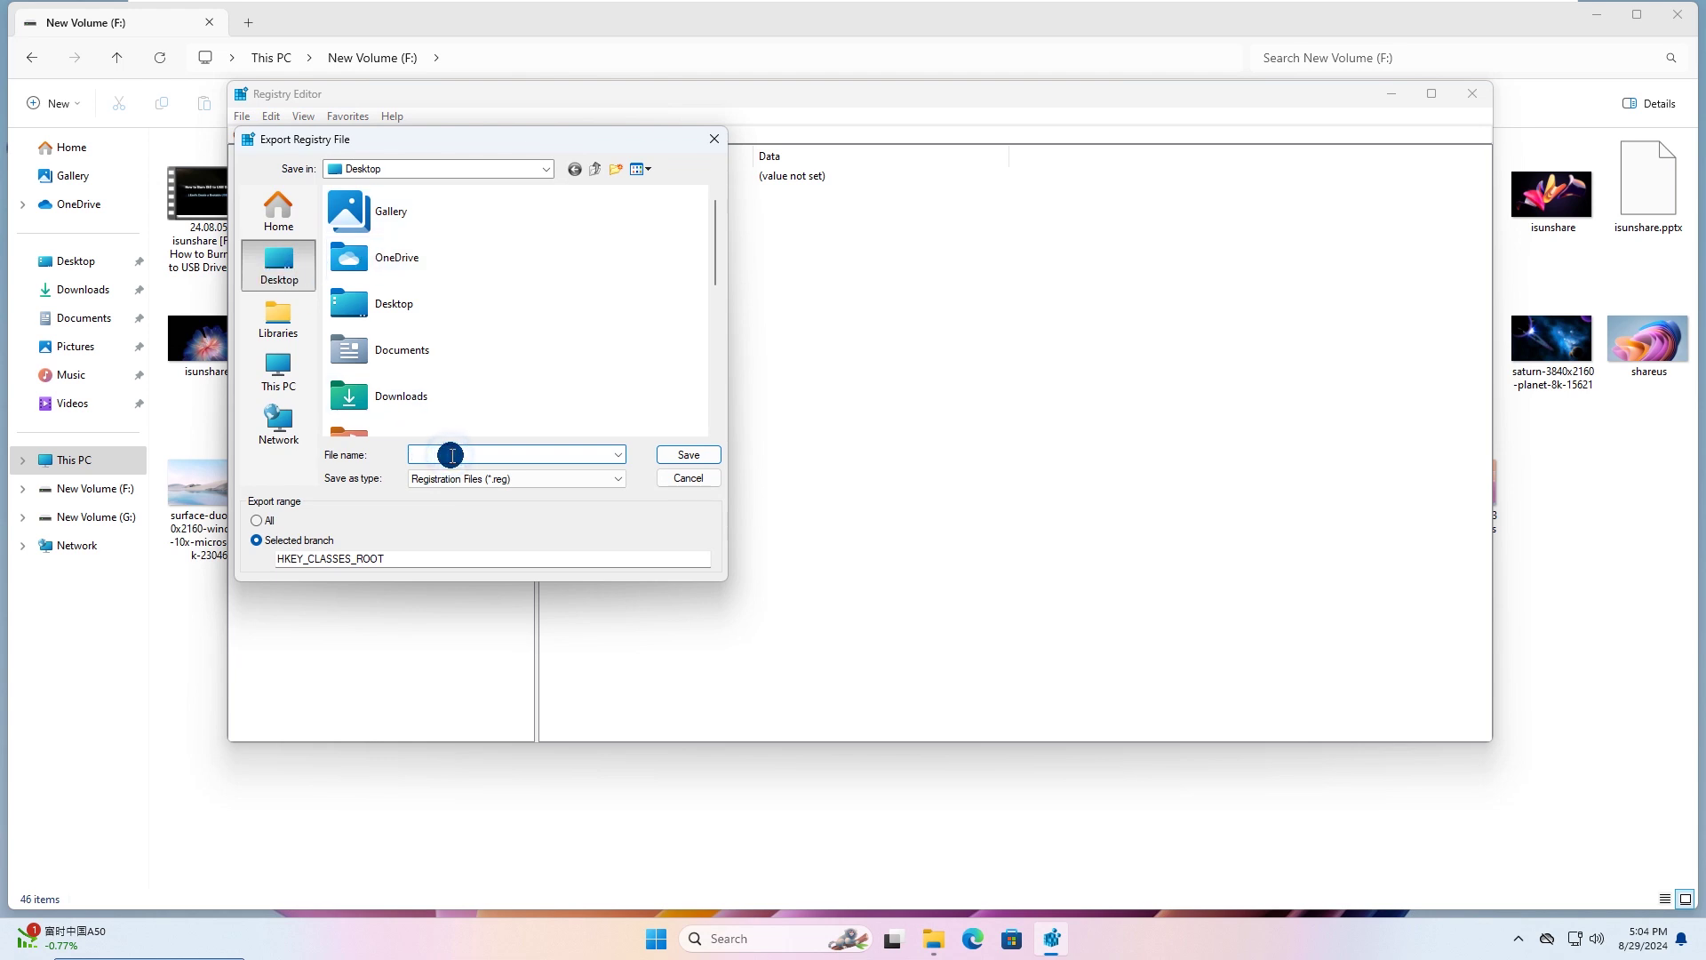
{"action": "left_click", "coordinate": [677, 452]}
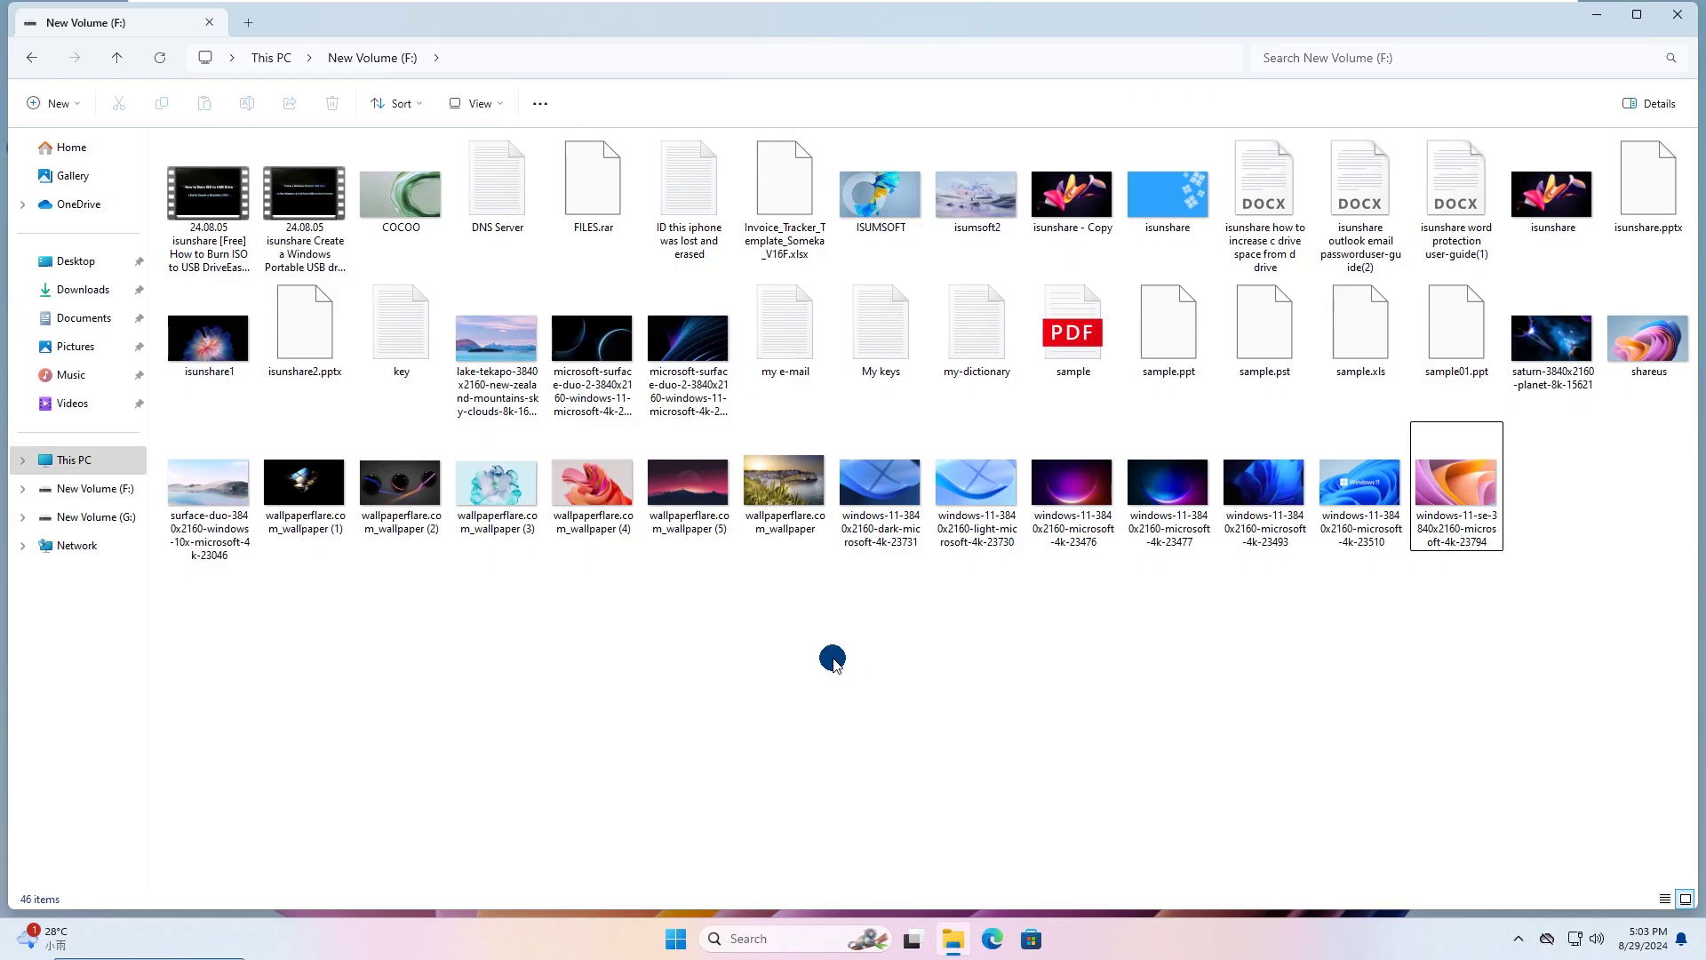
{"action": "right_click", "coordinate": [871, 320]}
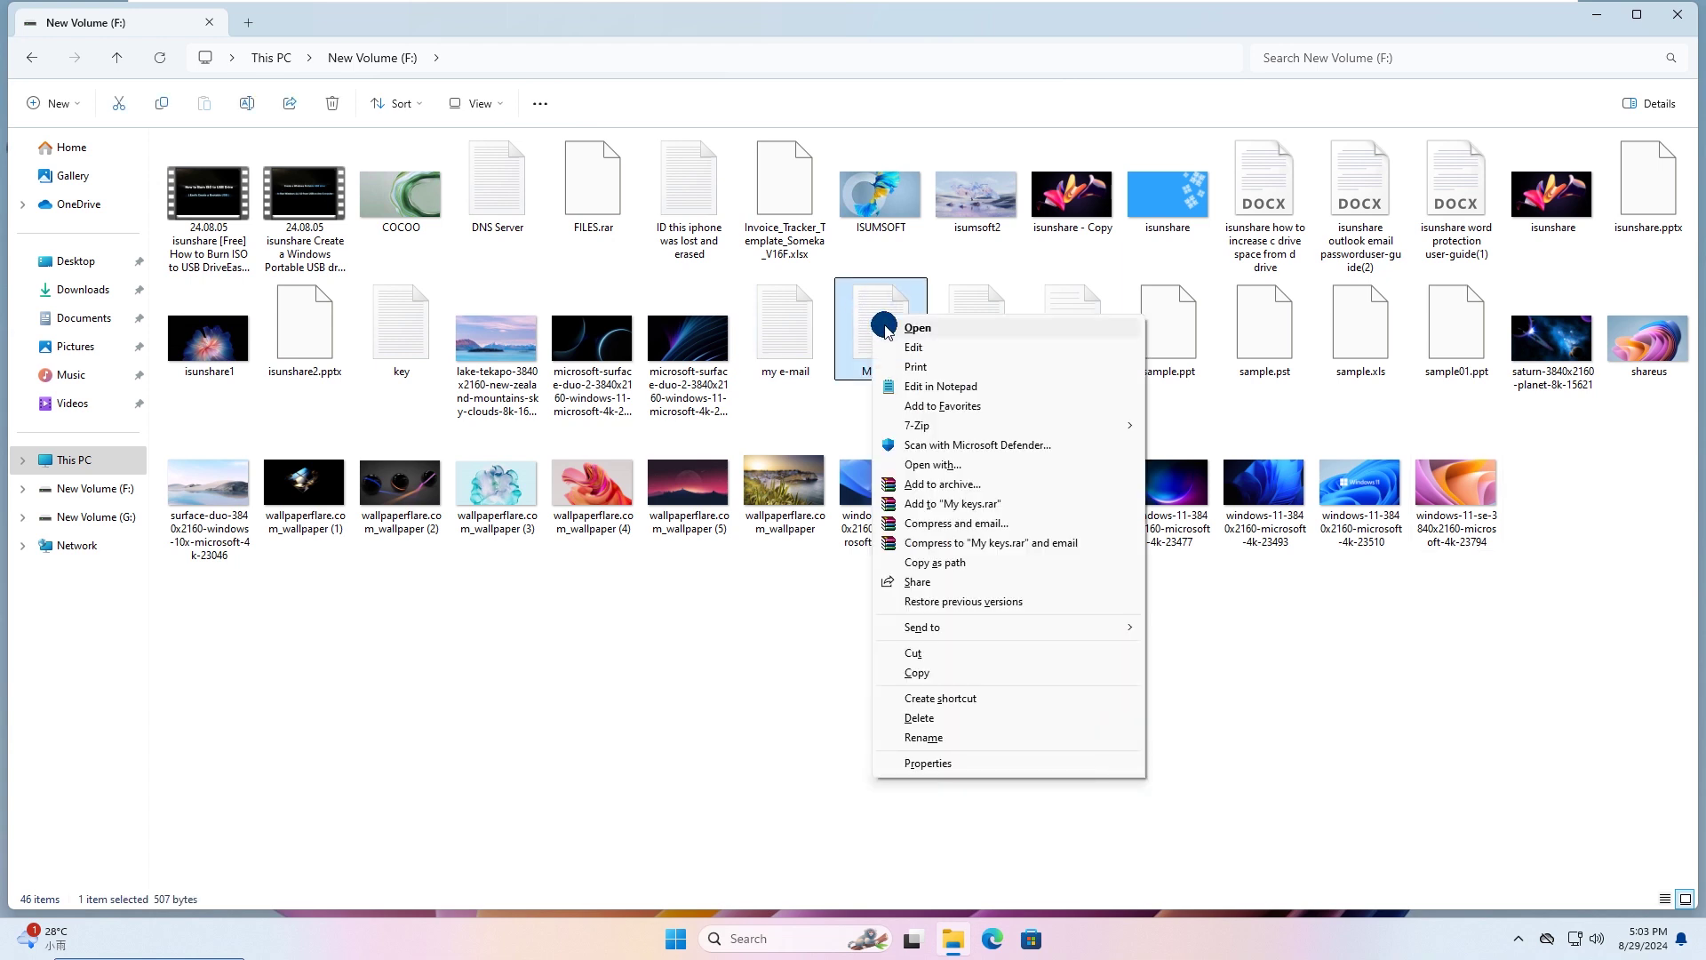
{"action": "mouse_move", "coordinate": [917, 428]}
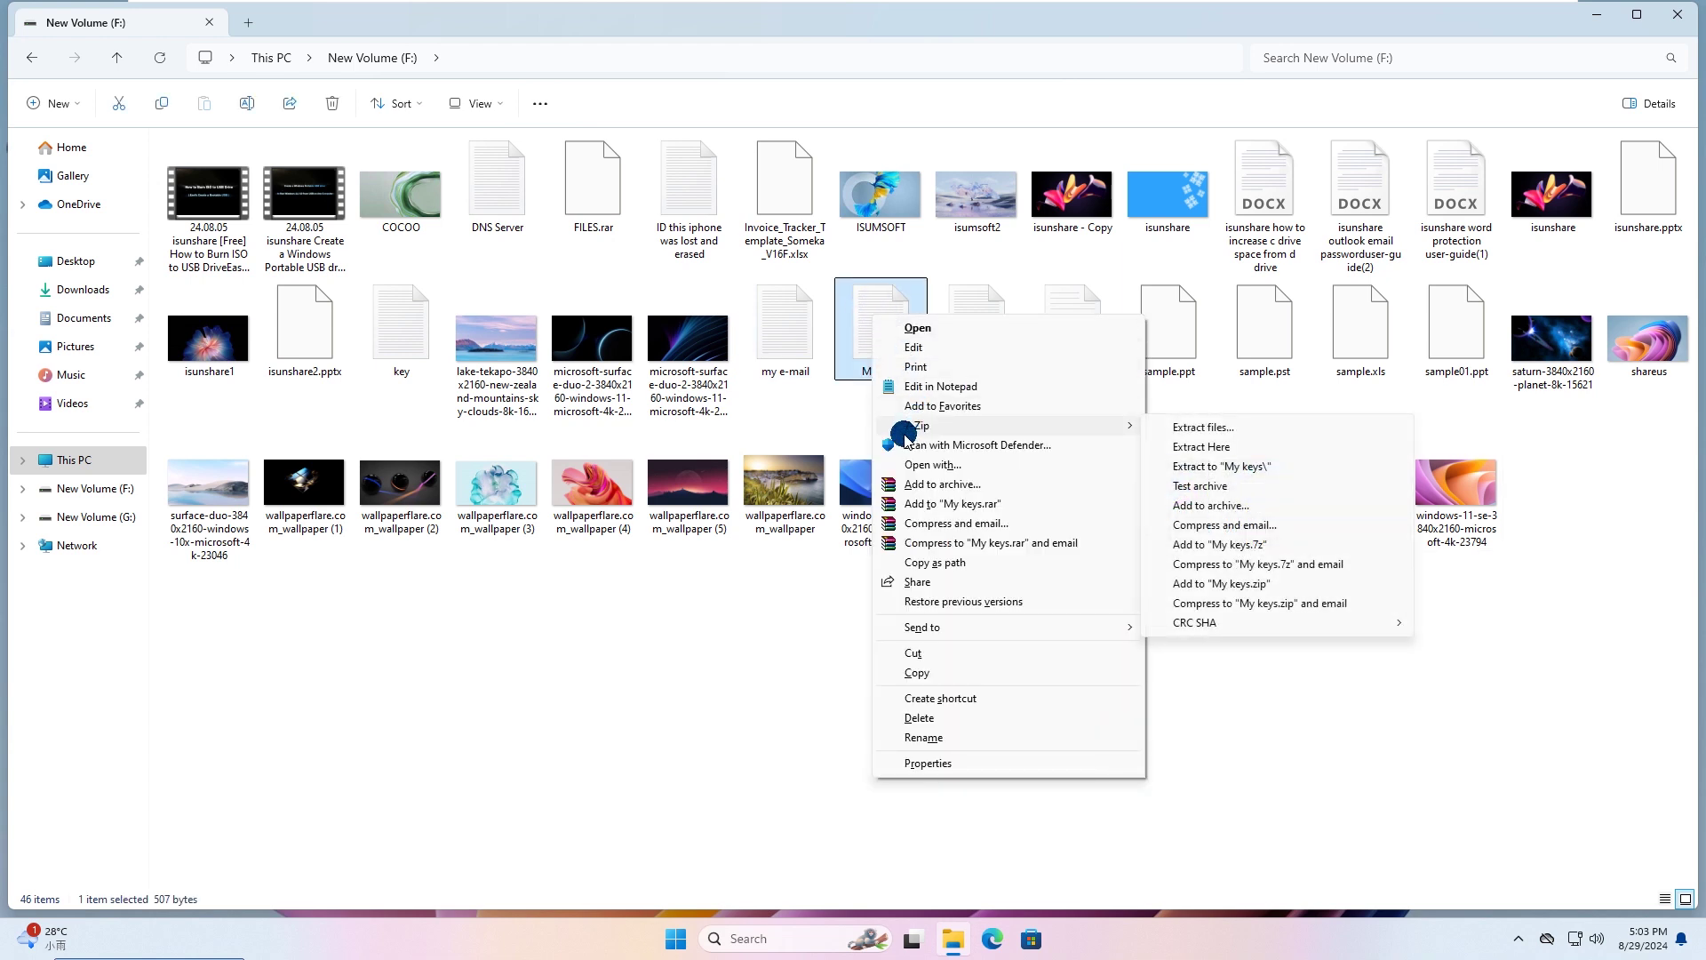
{"action": "left_click", "coordinate": [821, 424]}
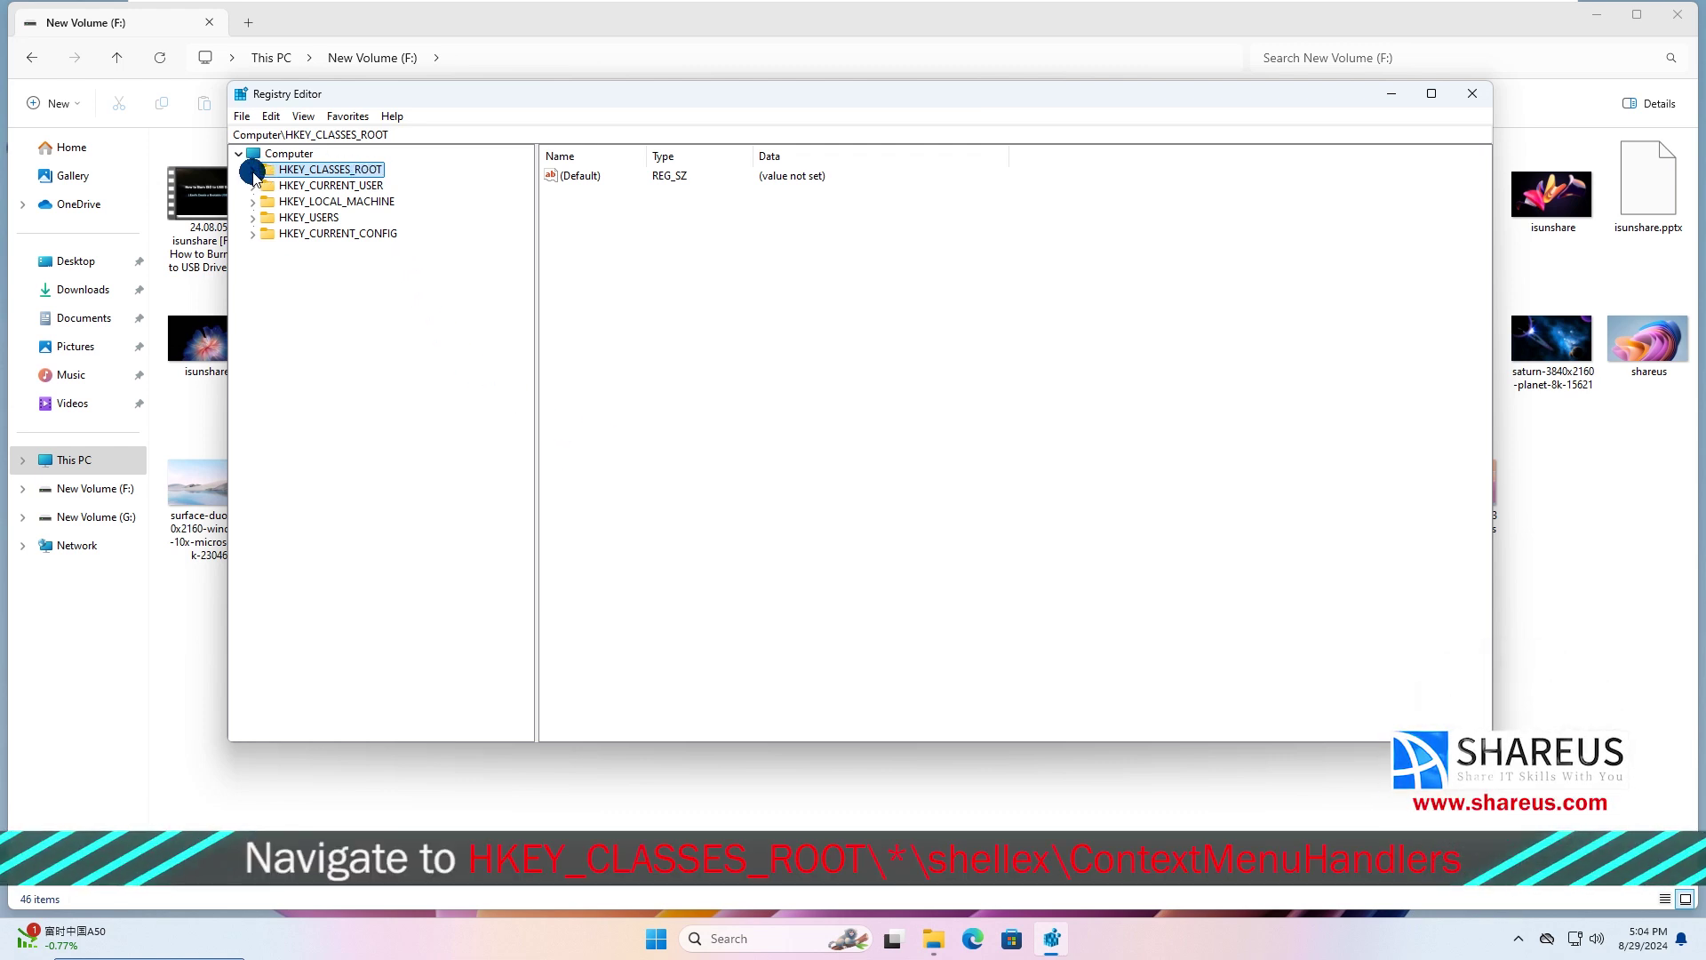
Step: Expand HKEY_CLASSES_ROOT\*\shellex\ContextMenuHandlers to list the handler keys
{"action": "left_click", "coordinate": [255, 176]}
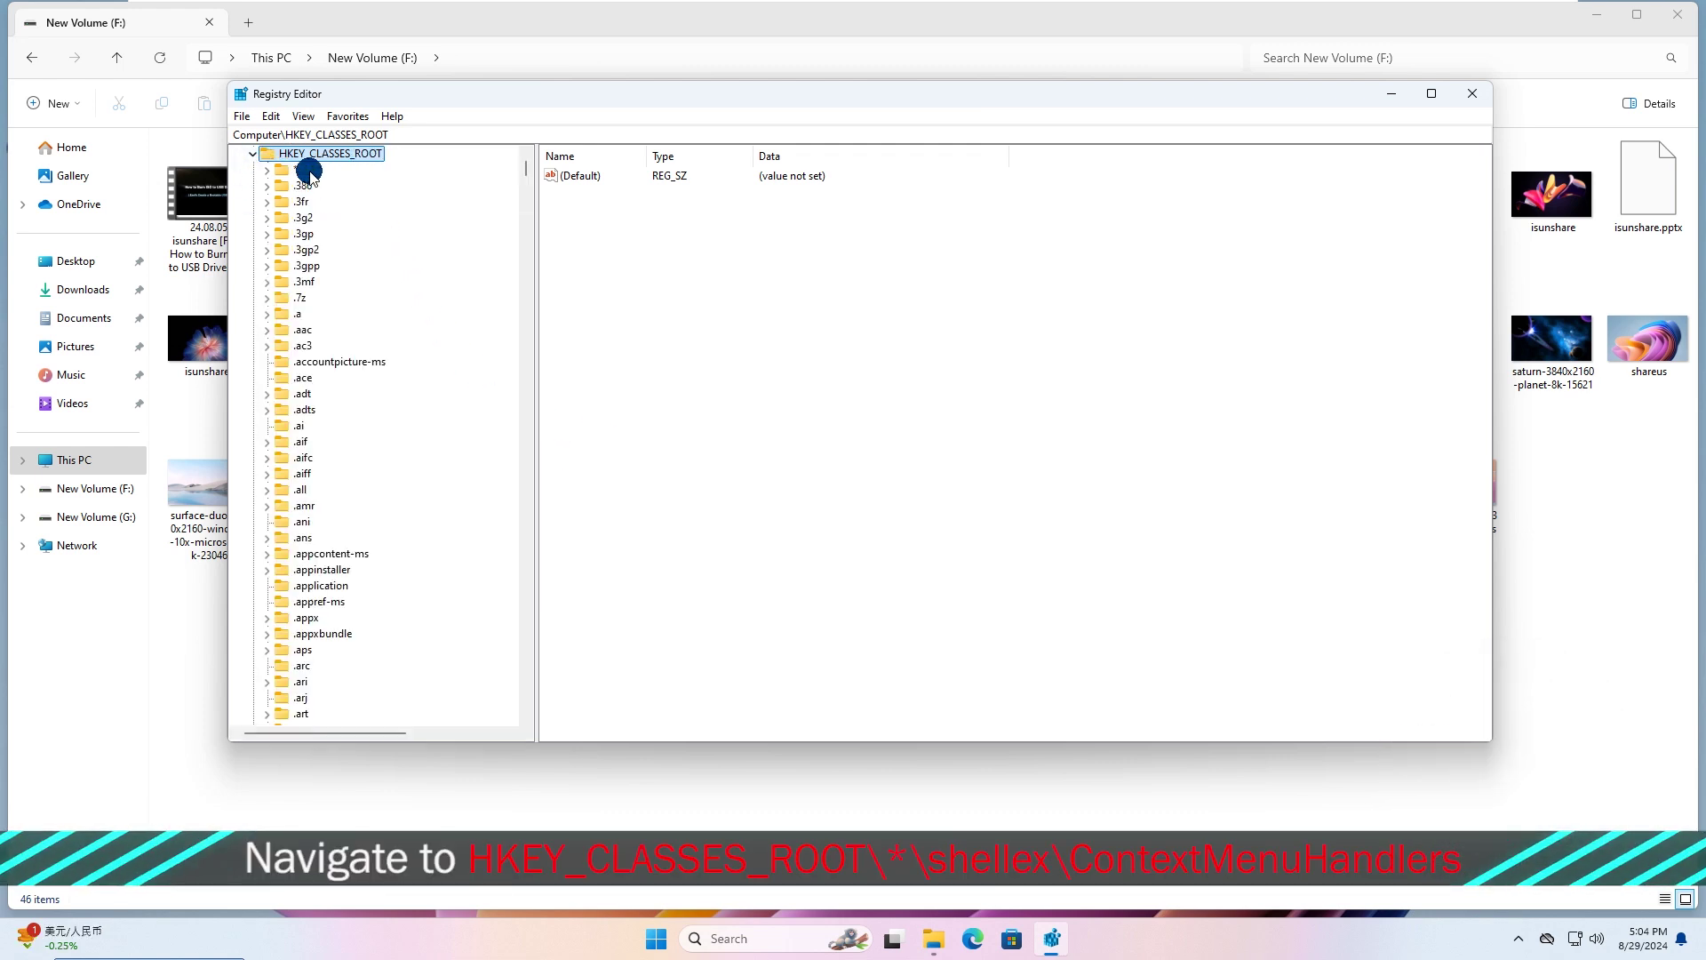
{"action": "left_click", "coordinate": [267, 169]}
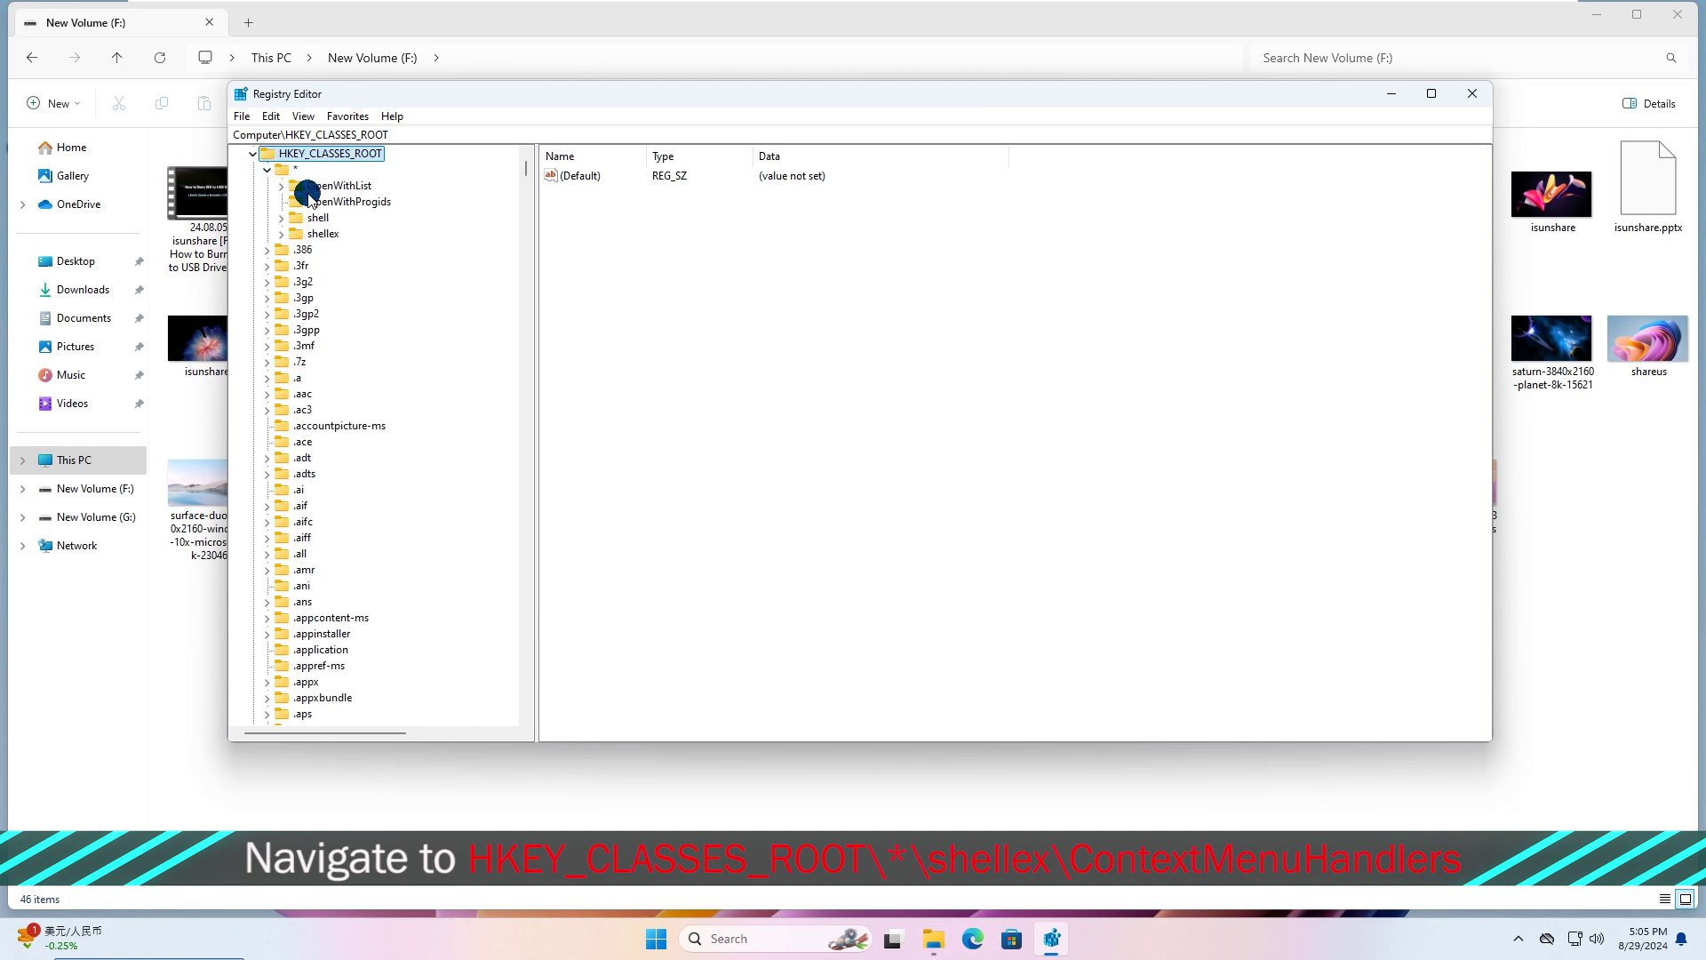
{"action": "left_click", "coordinate": [282, 235]}
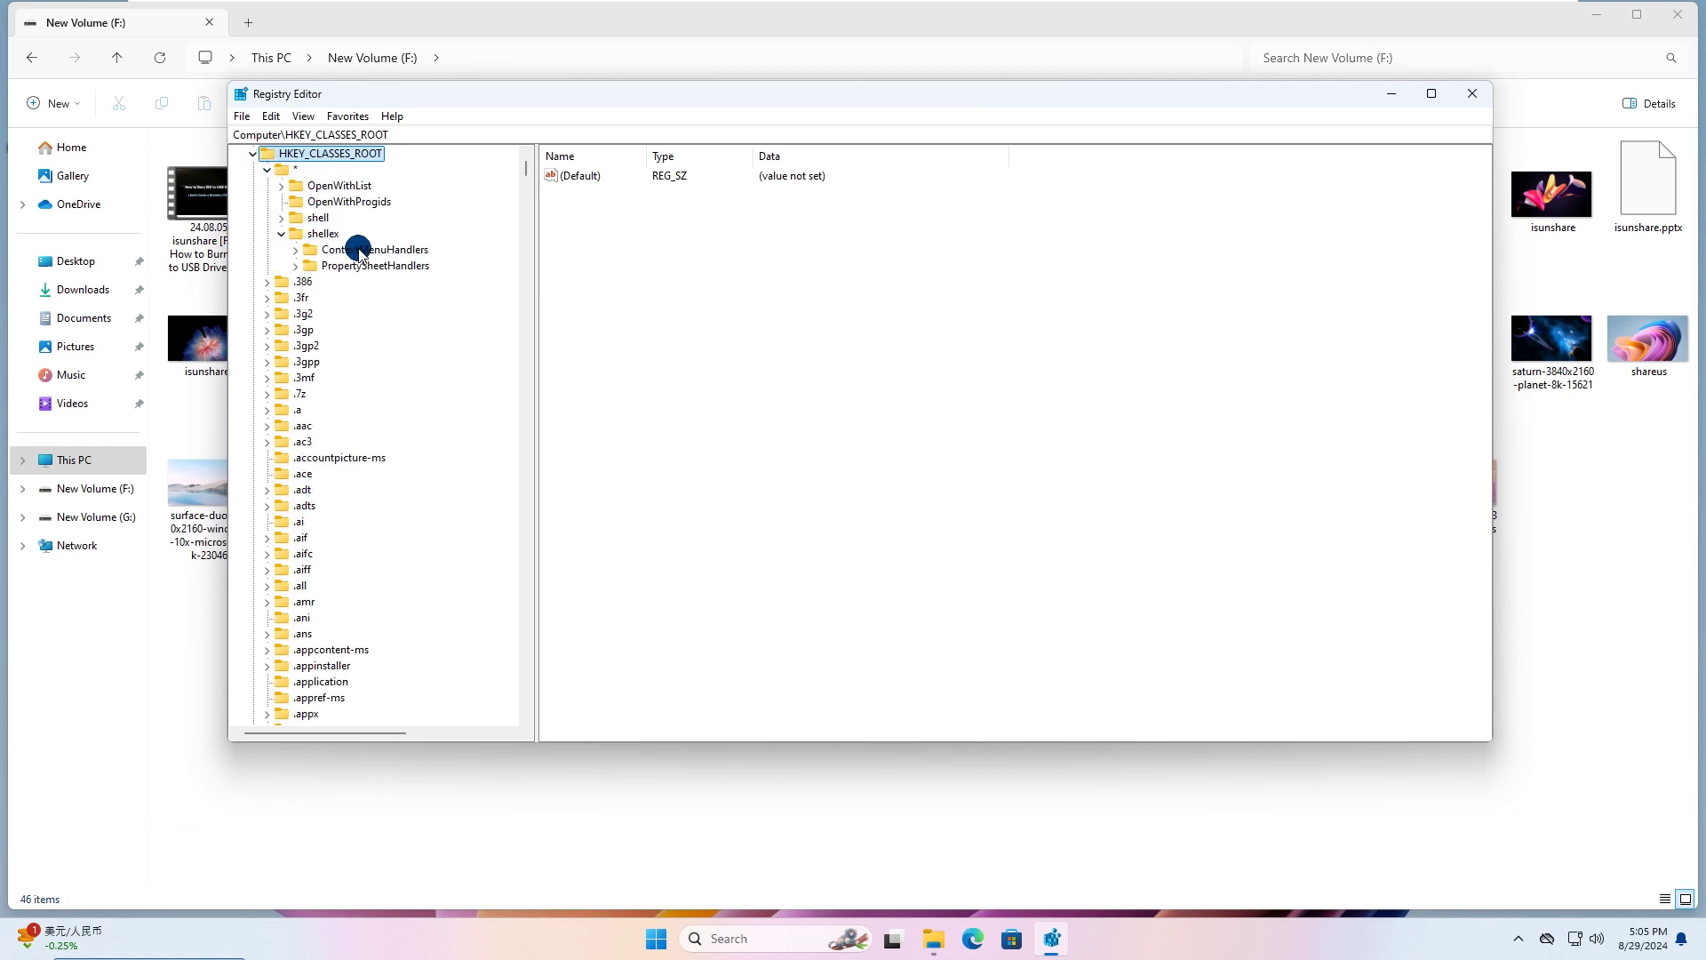
{"action": "left_click", "coordinate": [296, 249]}
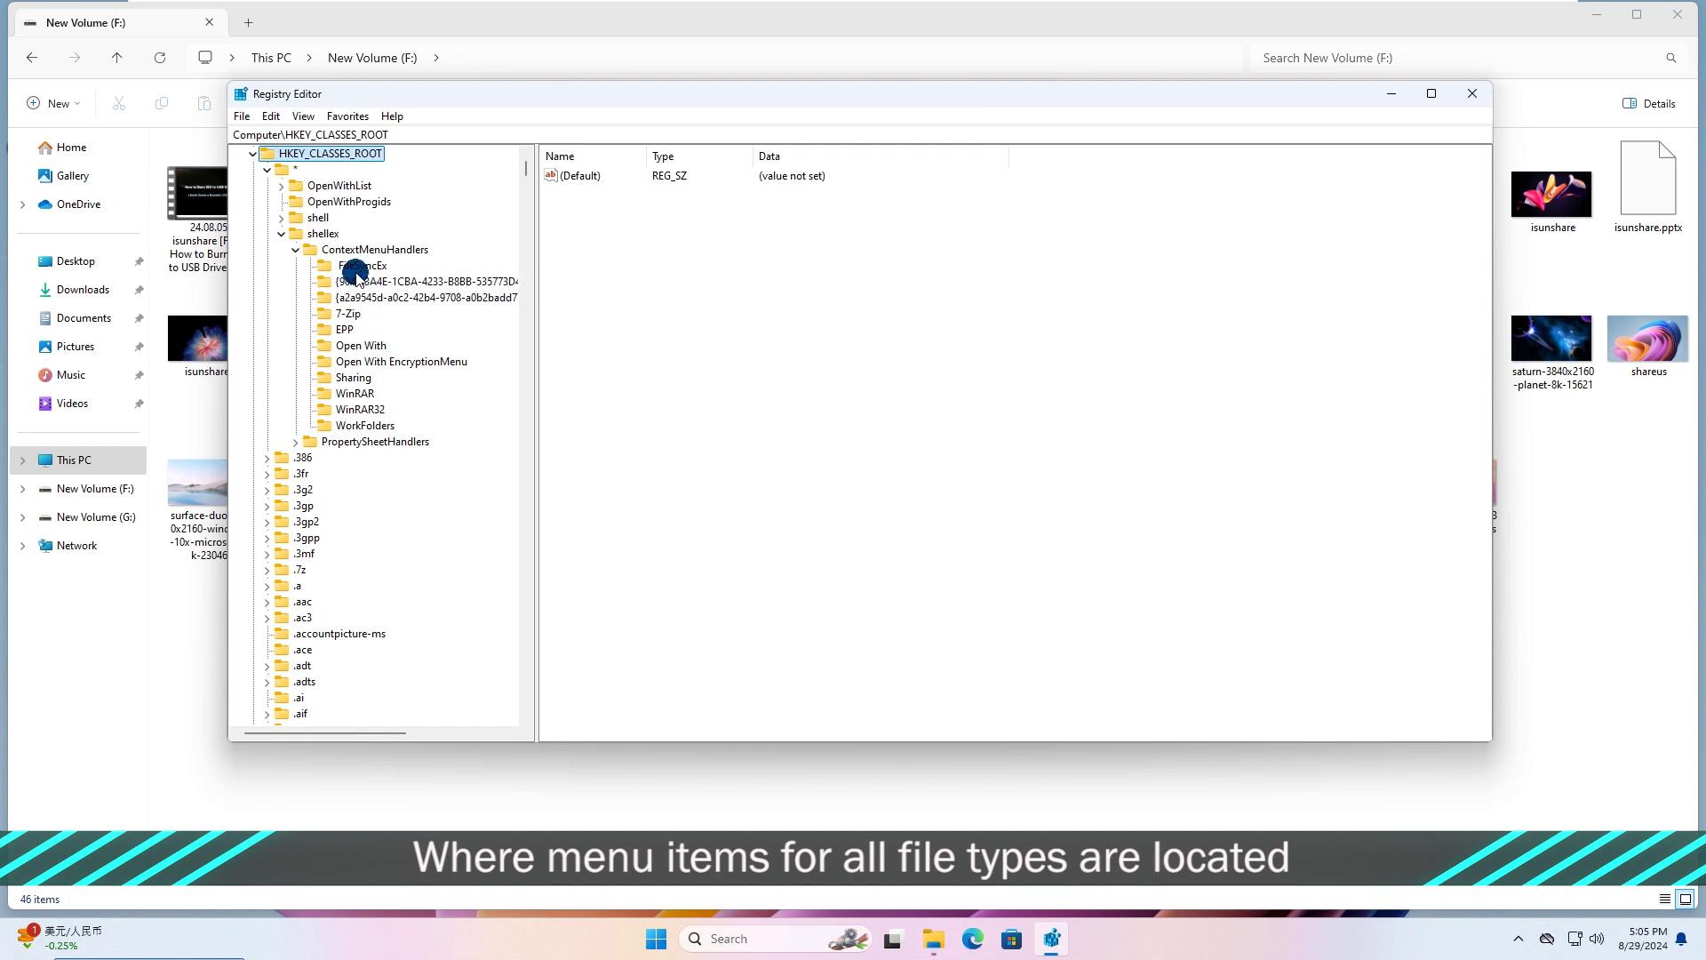
Step: Disable the 7-Zip handler by prefixing its (Default) value data with '-'
{"action": "right_click", "coordinate": [346, 315]}
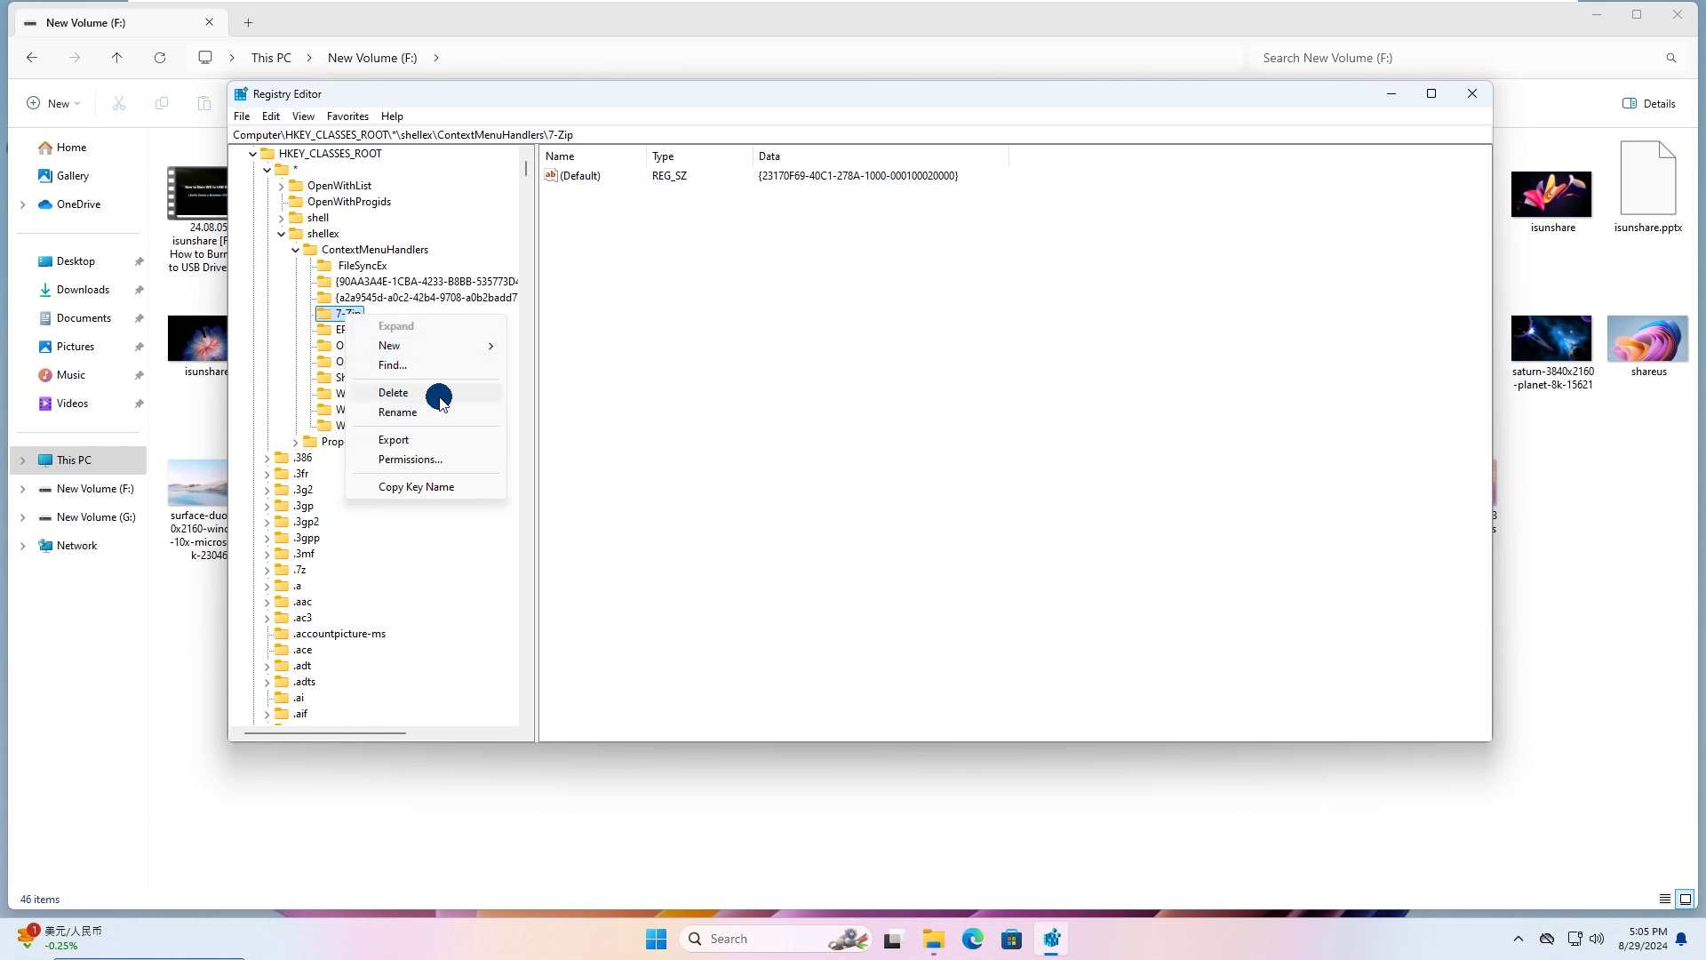
{"action": "left_click", "coordinate": [426, 513]}
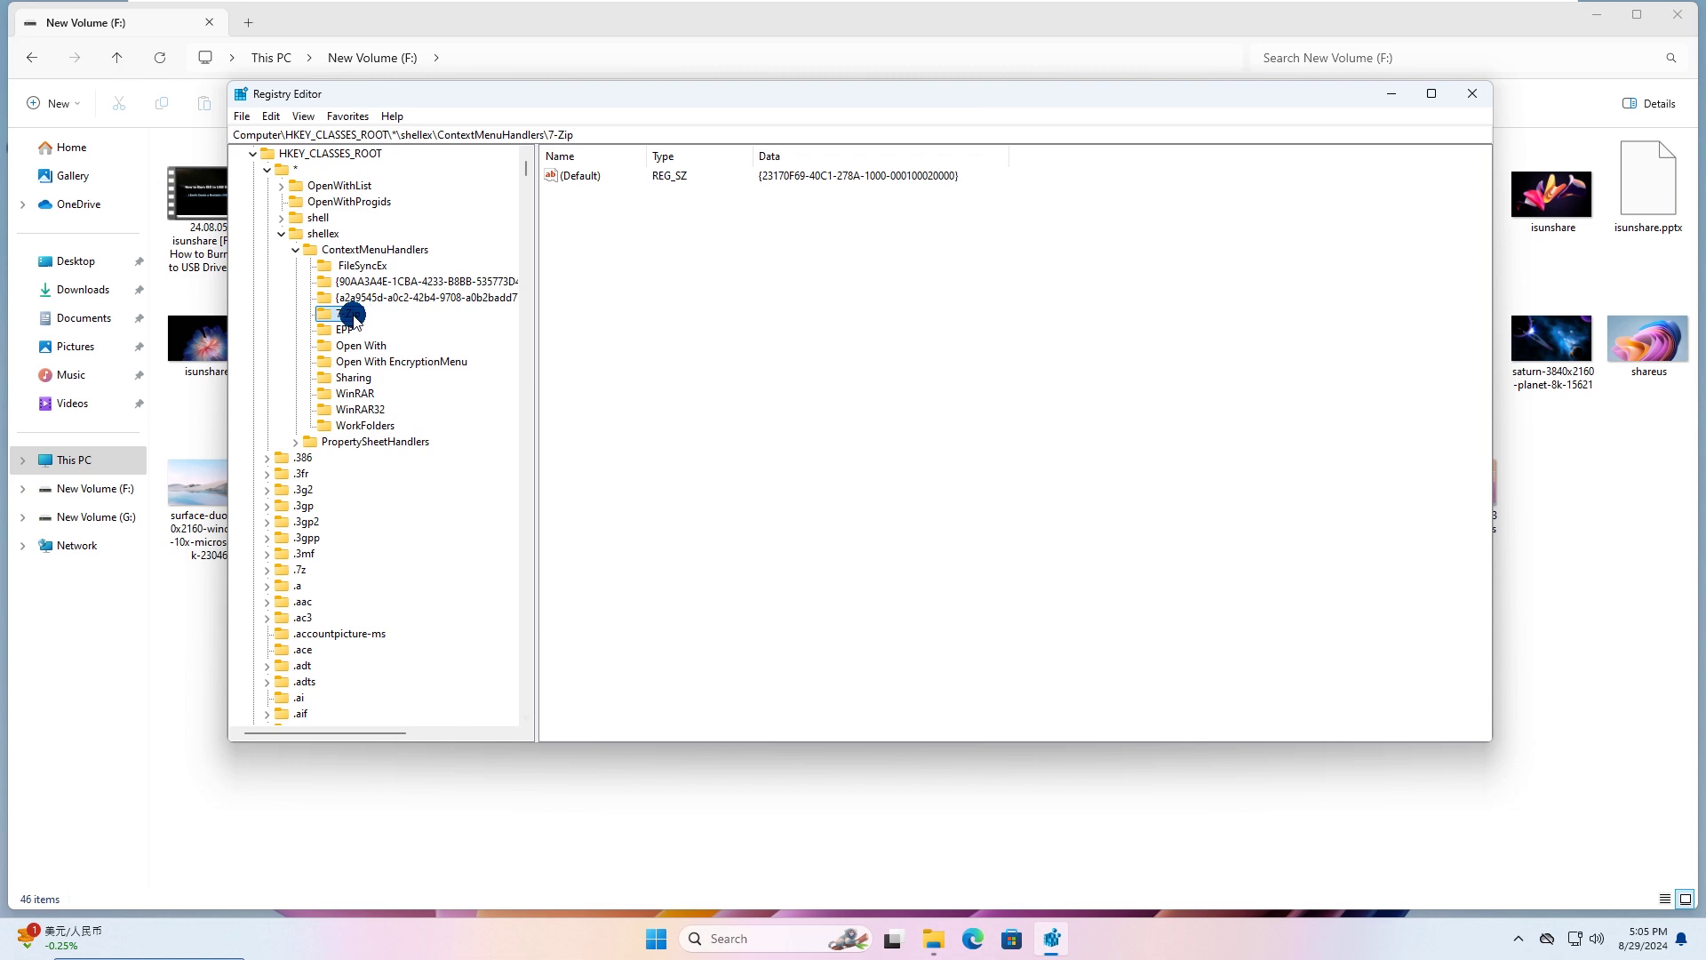
{"action": "left_click", "coordinate": [581, 176]}
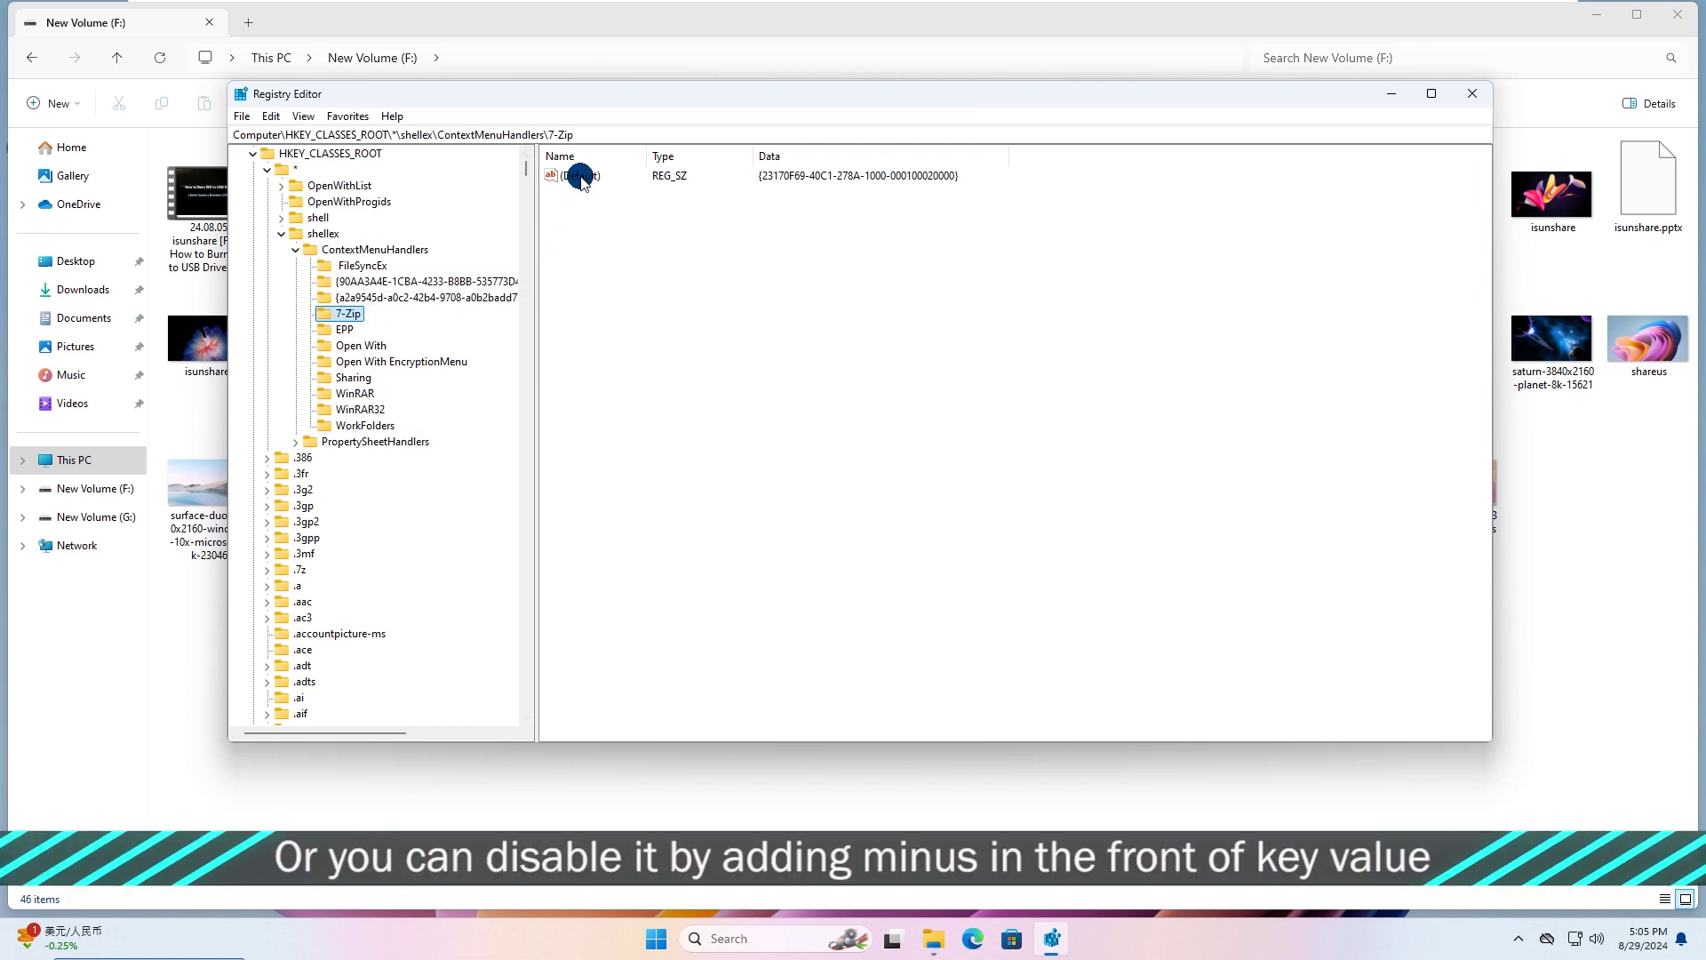
{"action": "double_click", "coordinate": [582, 176]}
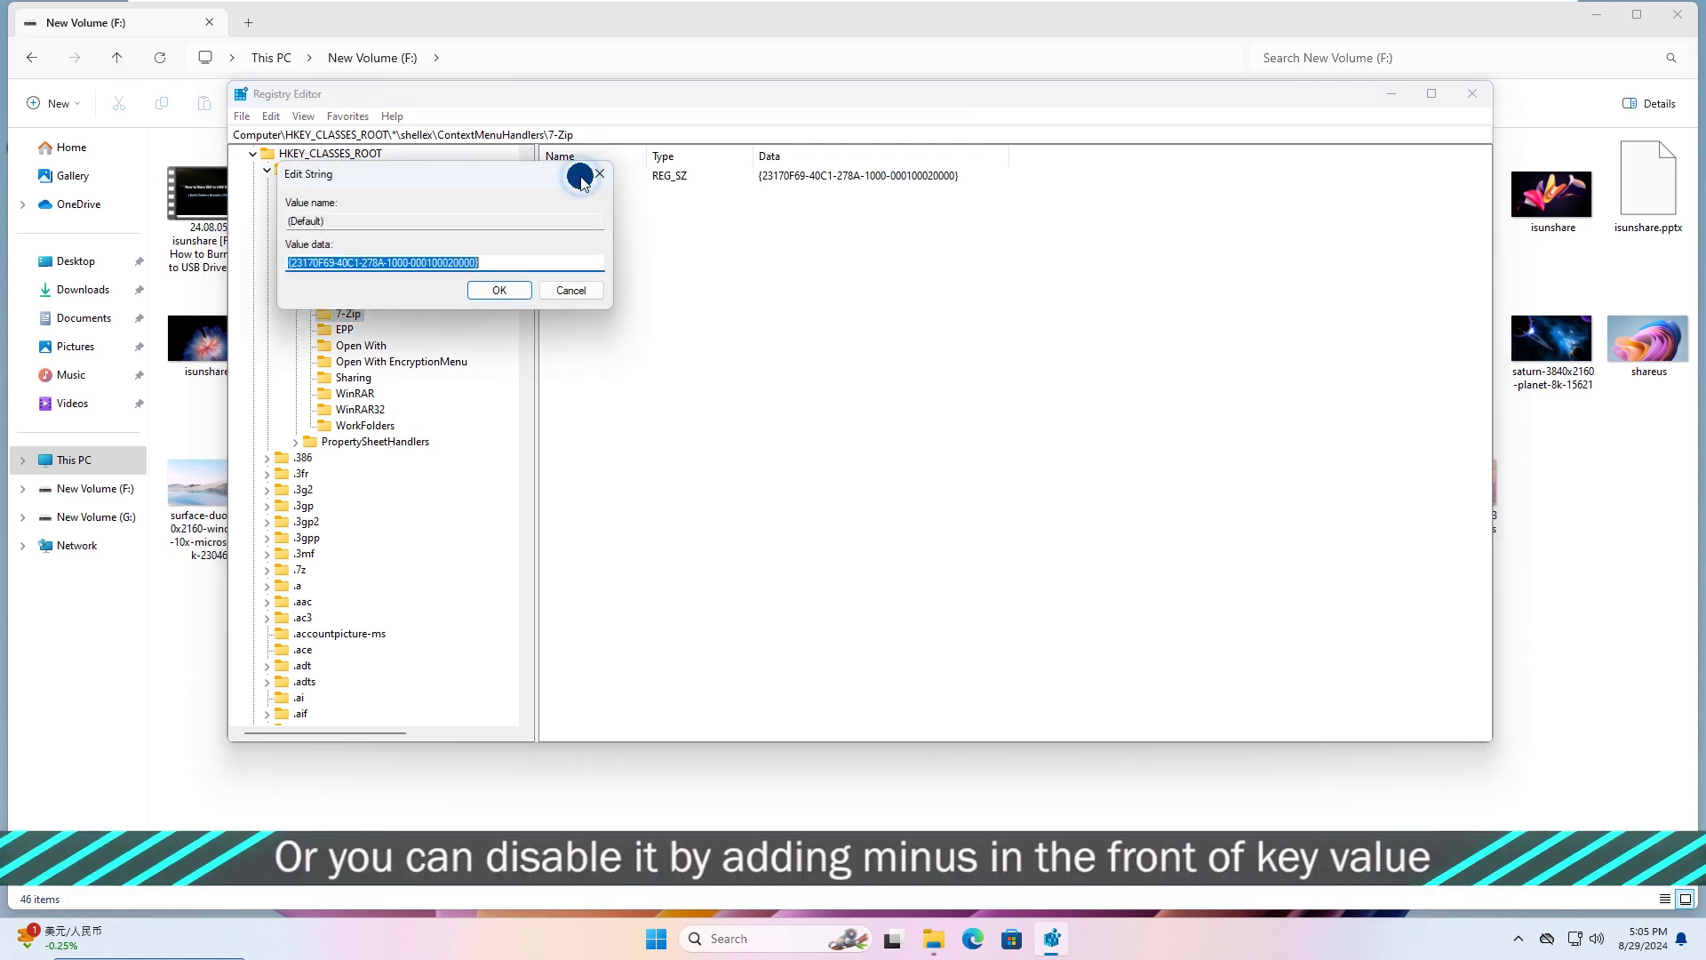
{"action": "left_click", "coordinate": [288, 263]}
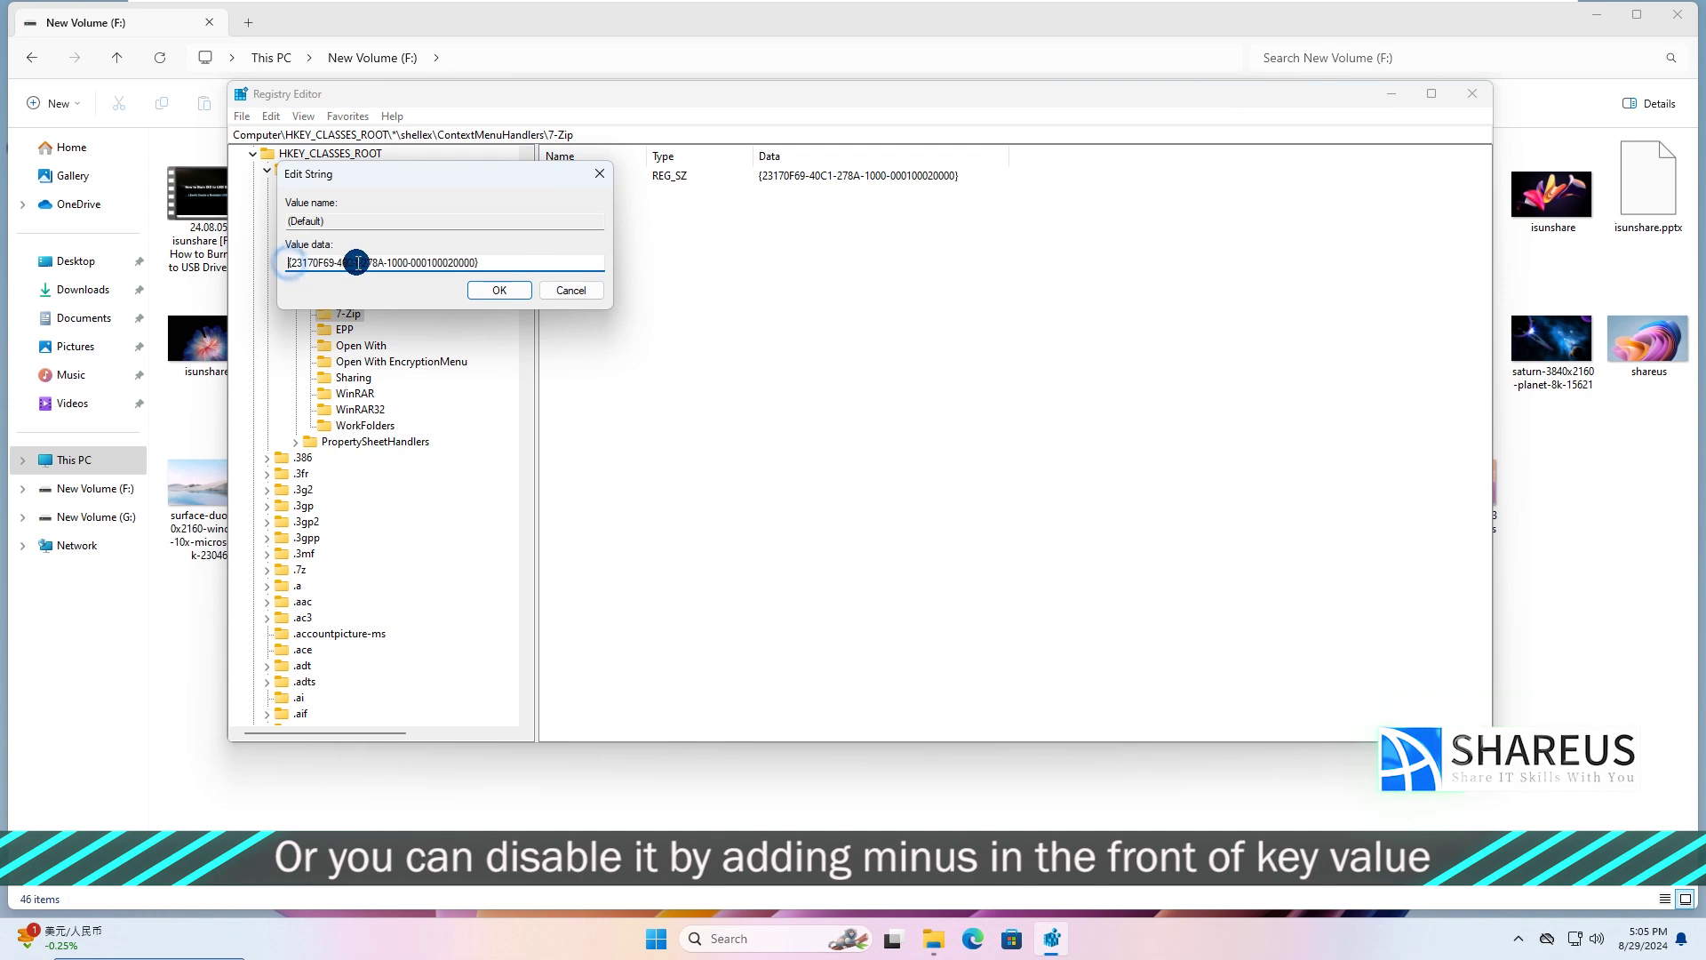
{"action": "type", "text": "-"}
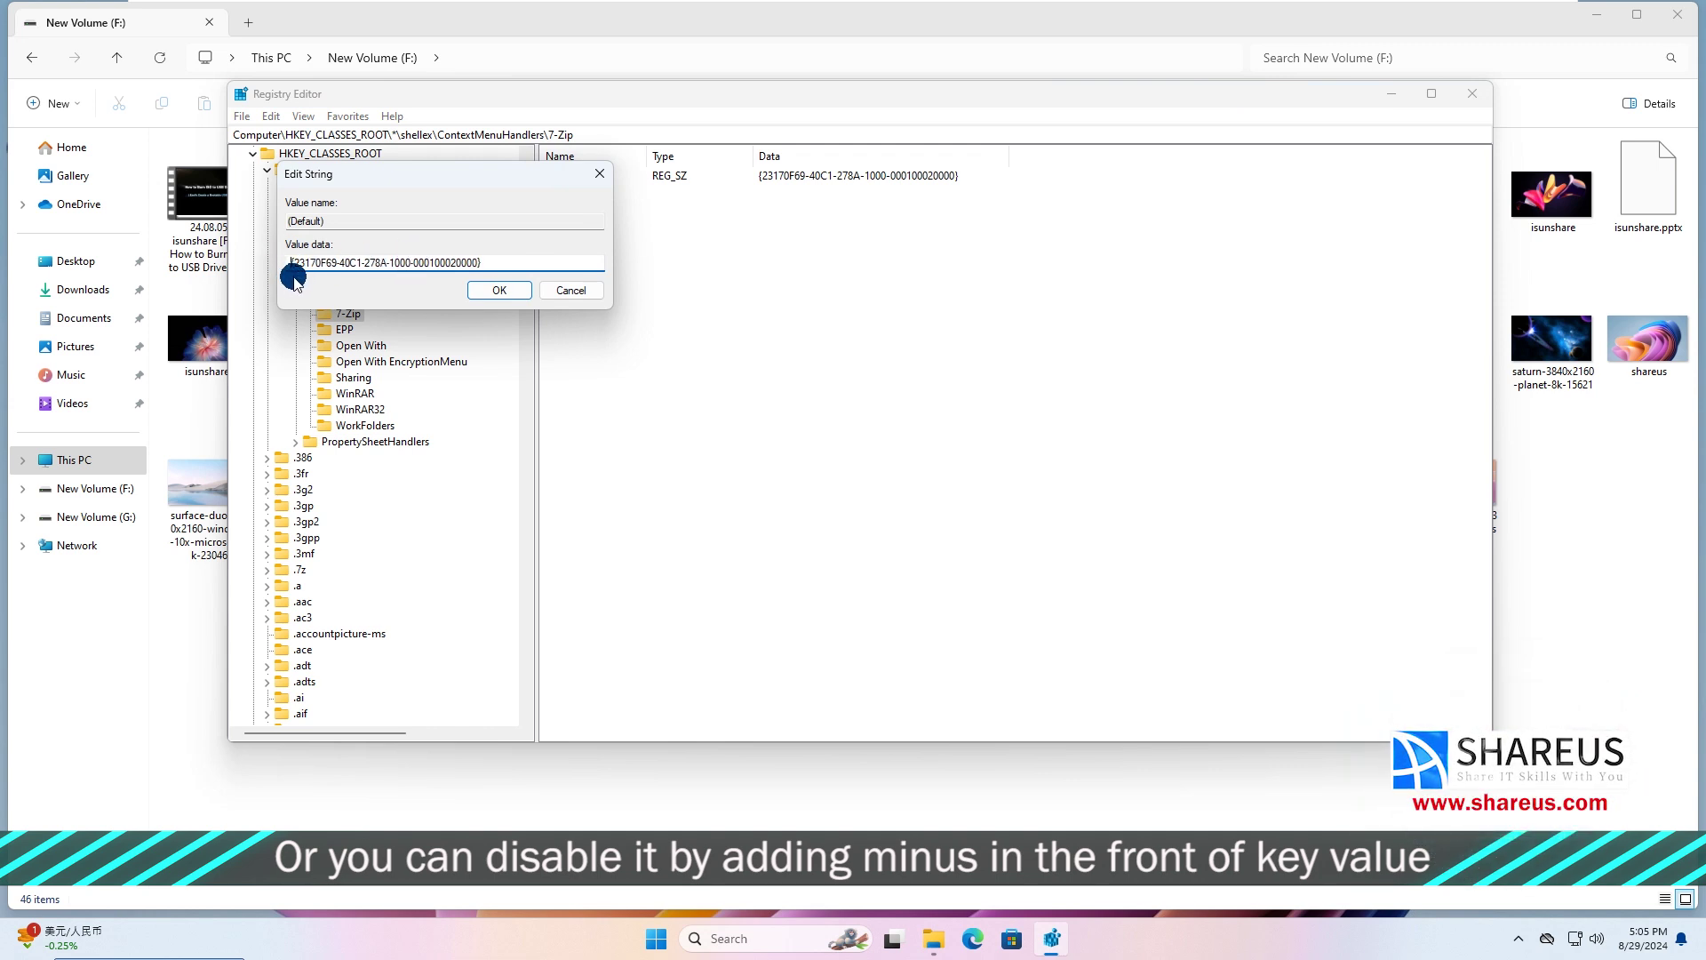
{"action": "left_click", "coordinate": [497, 292]}
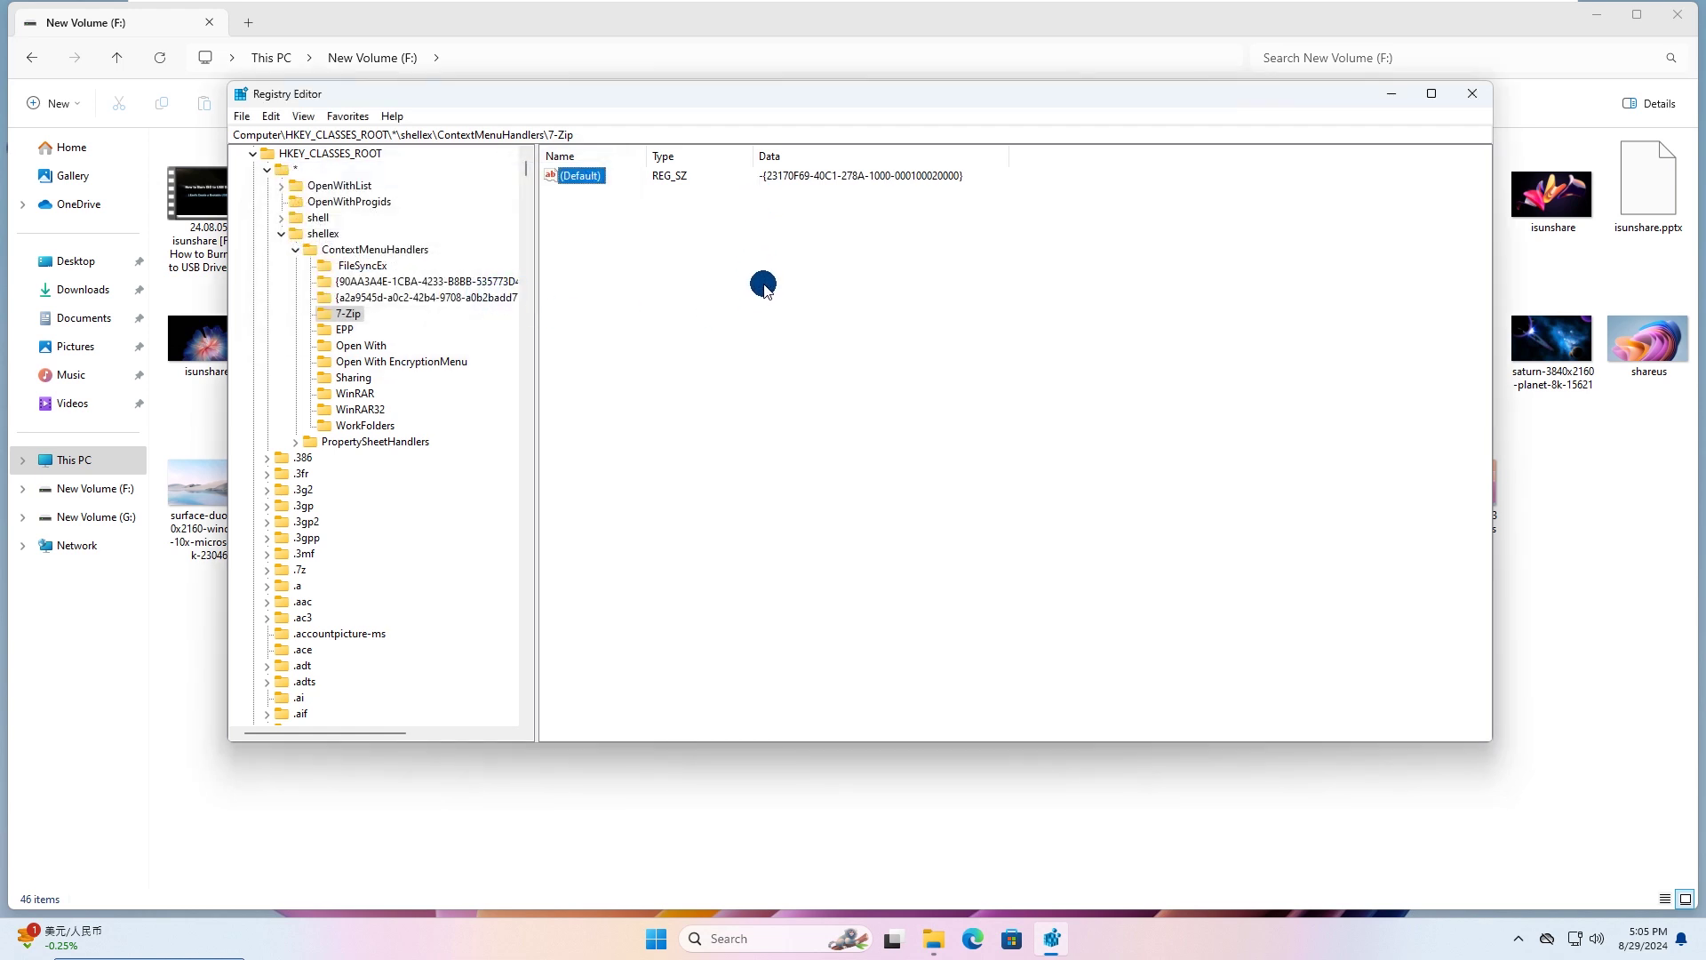
Step: Refresh the registry view and close Registry Editor
{"action": "left_click", "coordinate": [301, 116]}
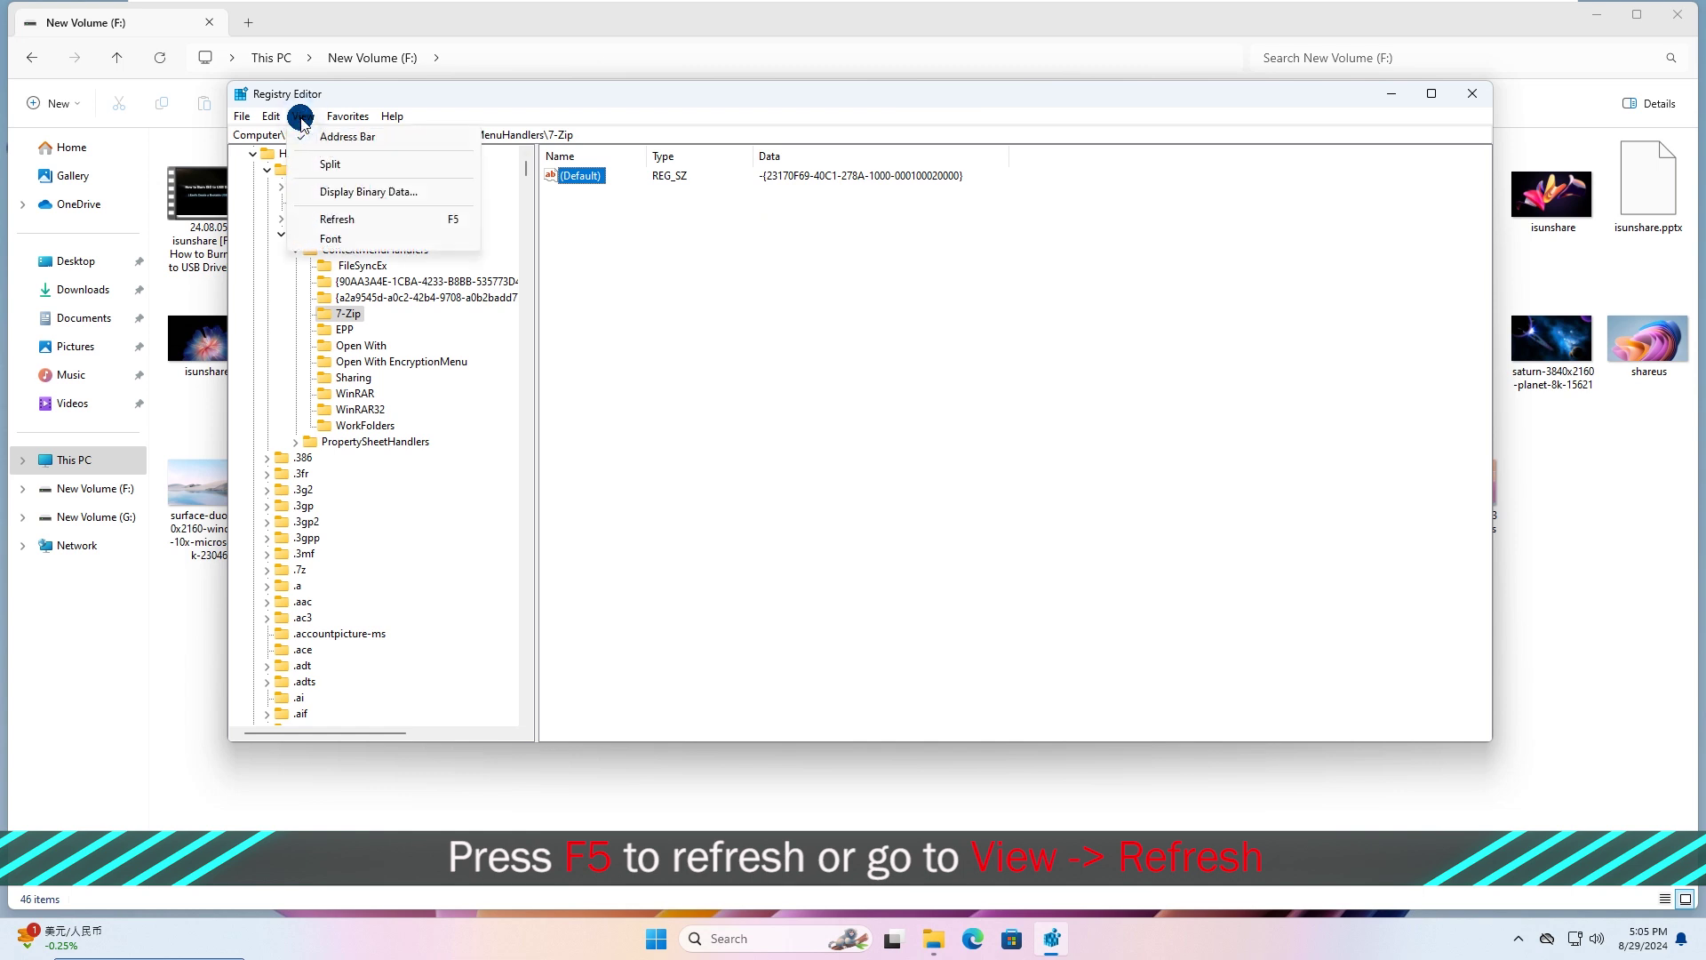
{"action": "left_click", "coordinate": [343, 220]}
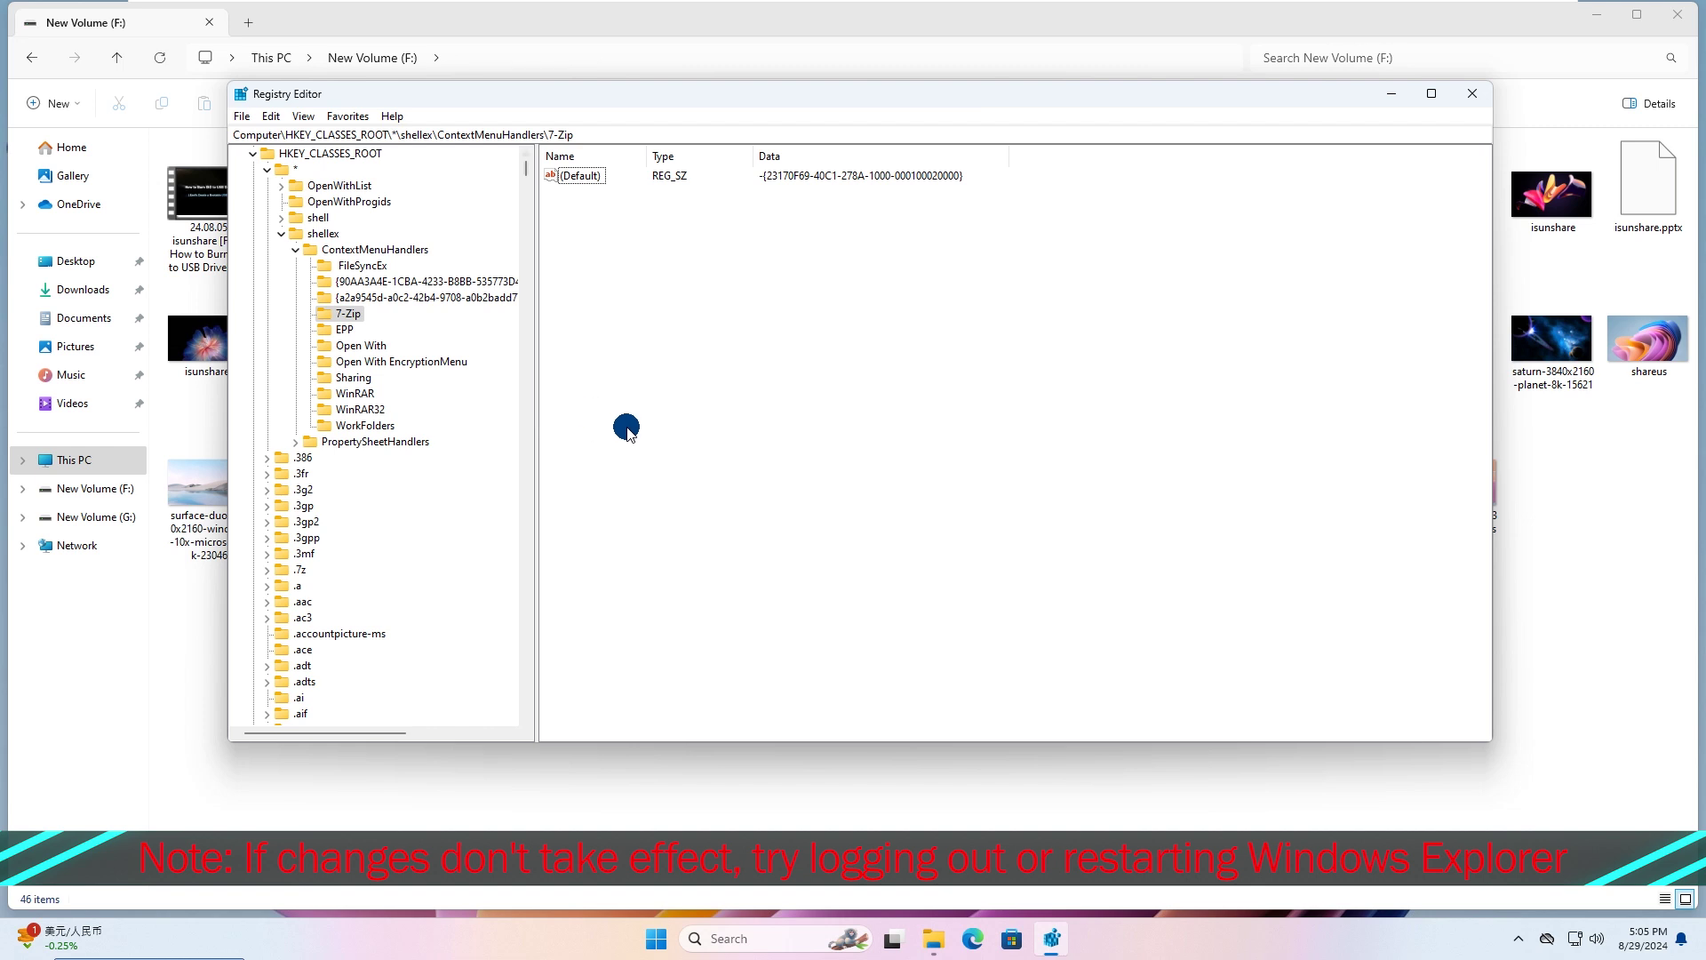
{"action": "key", "text": "alt+F4"}
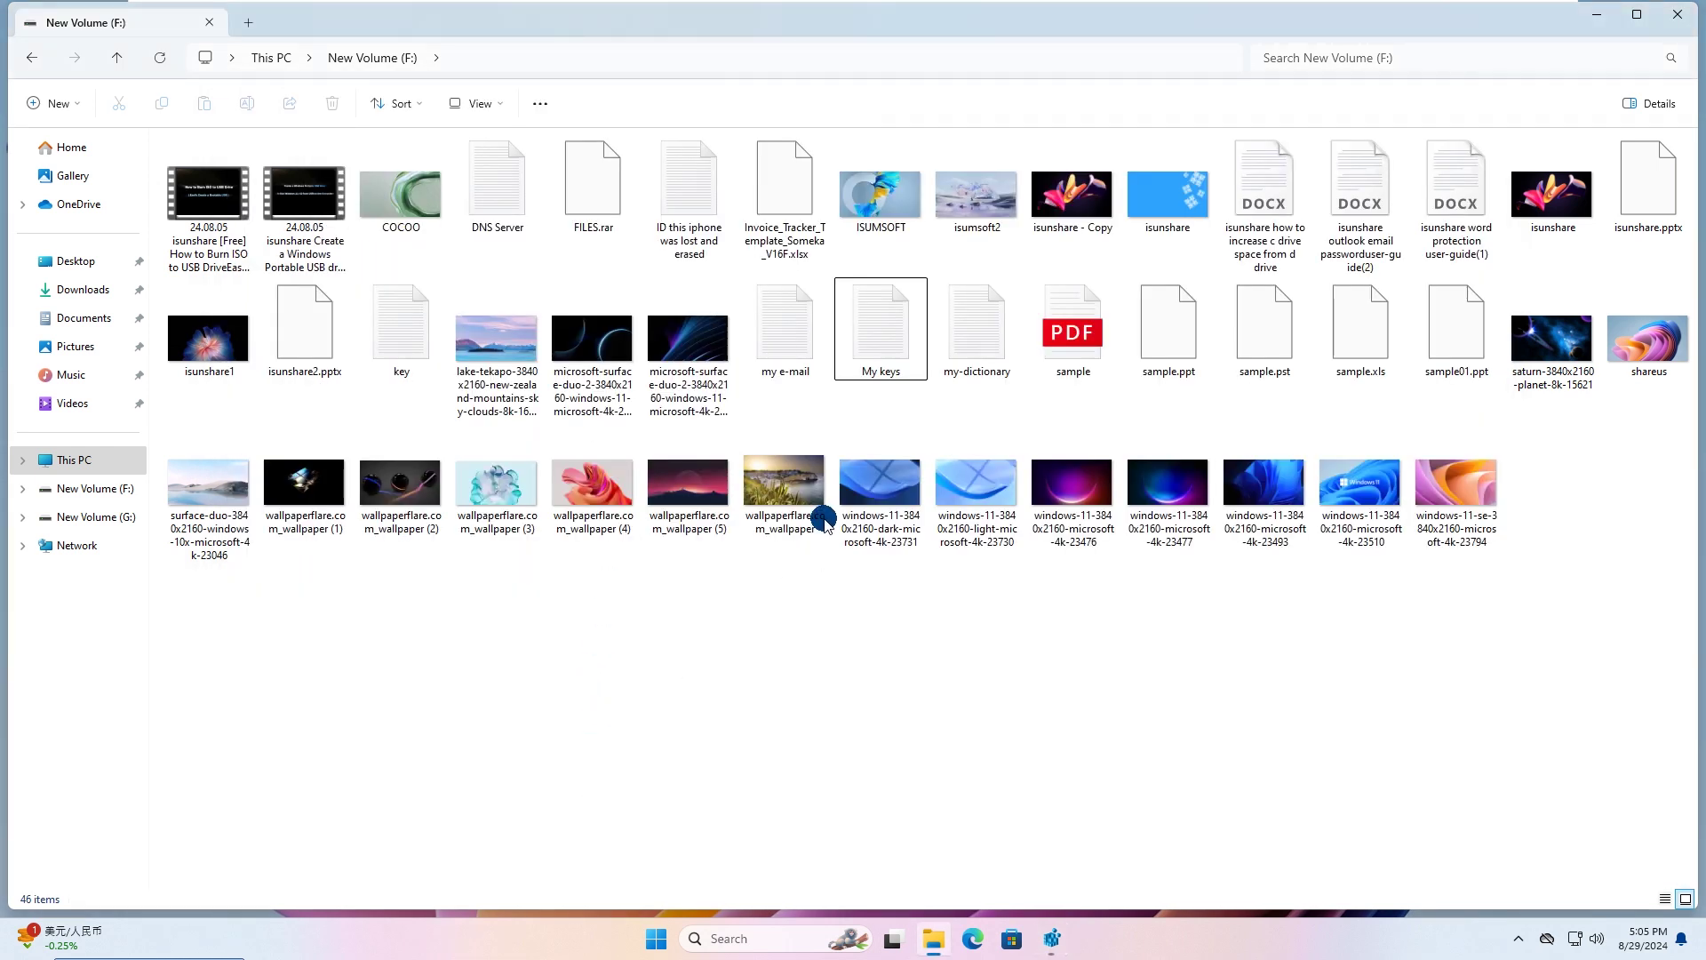
{"action": "right_click", "coordinate": [684, 165]}
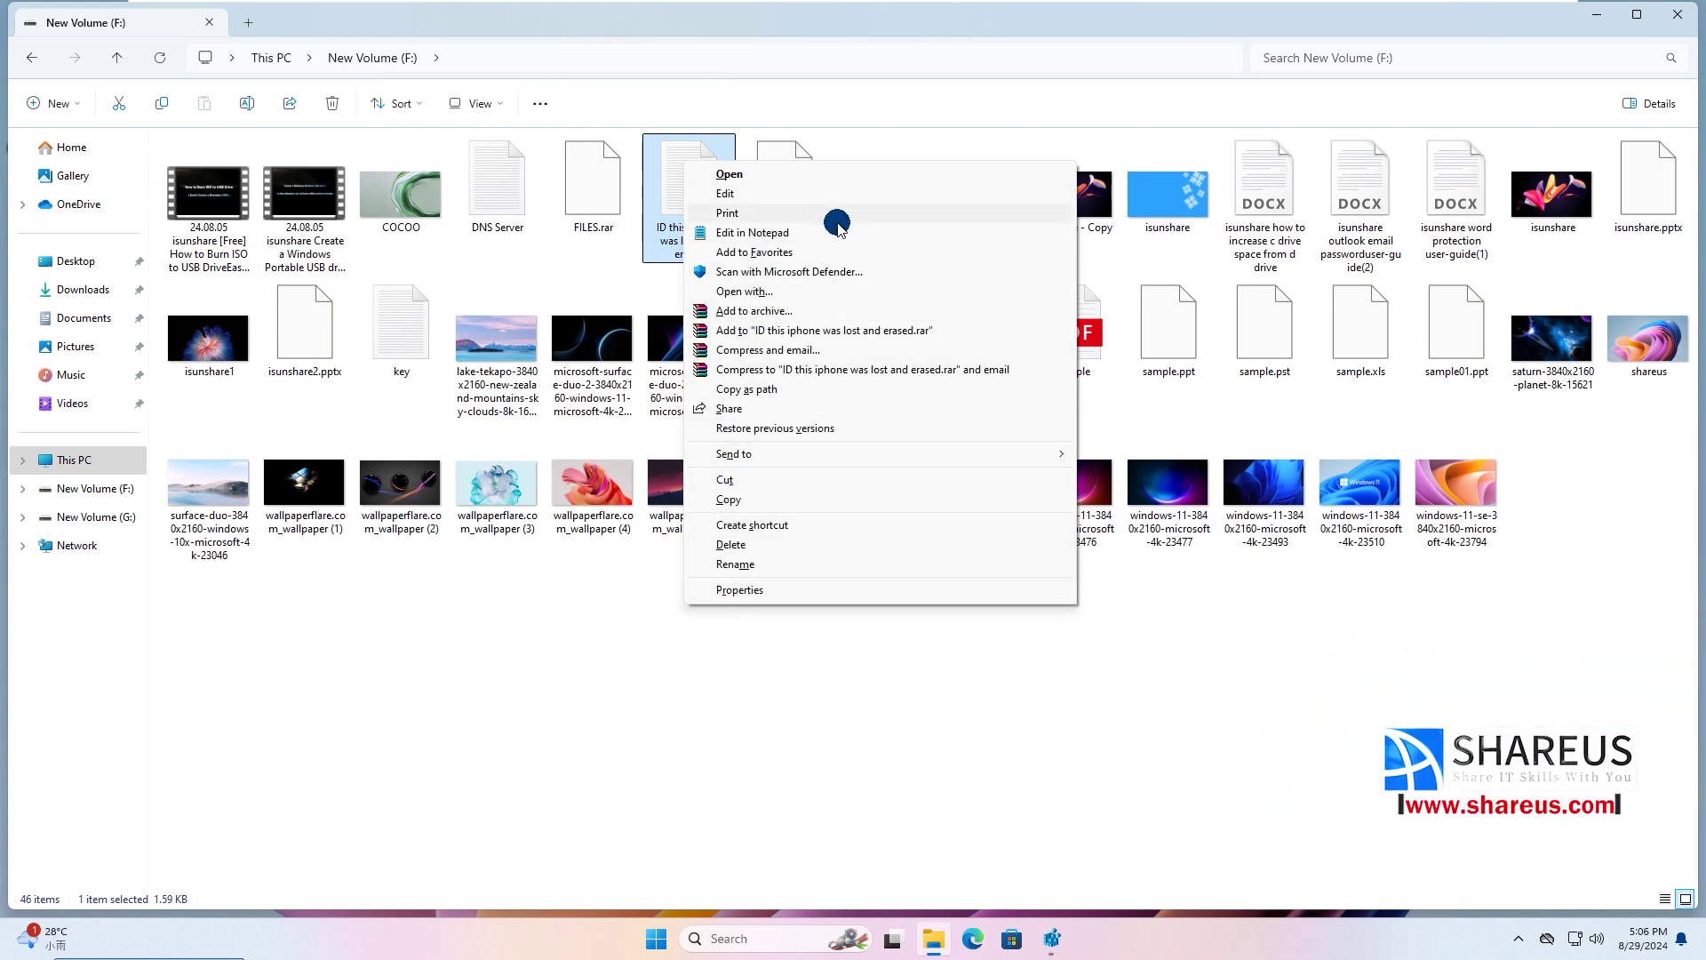
{"action": "left_click", "coordinate": [832, 664]}
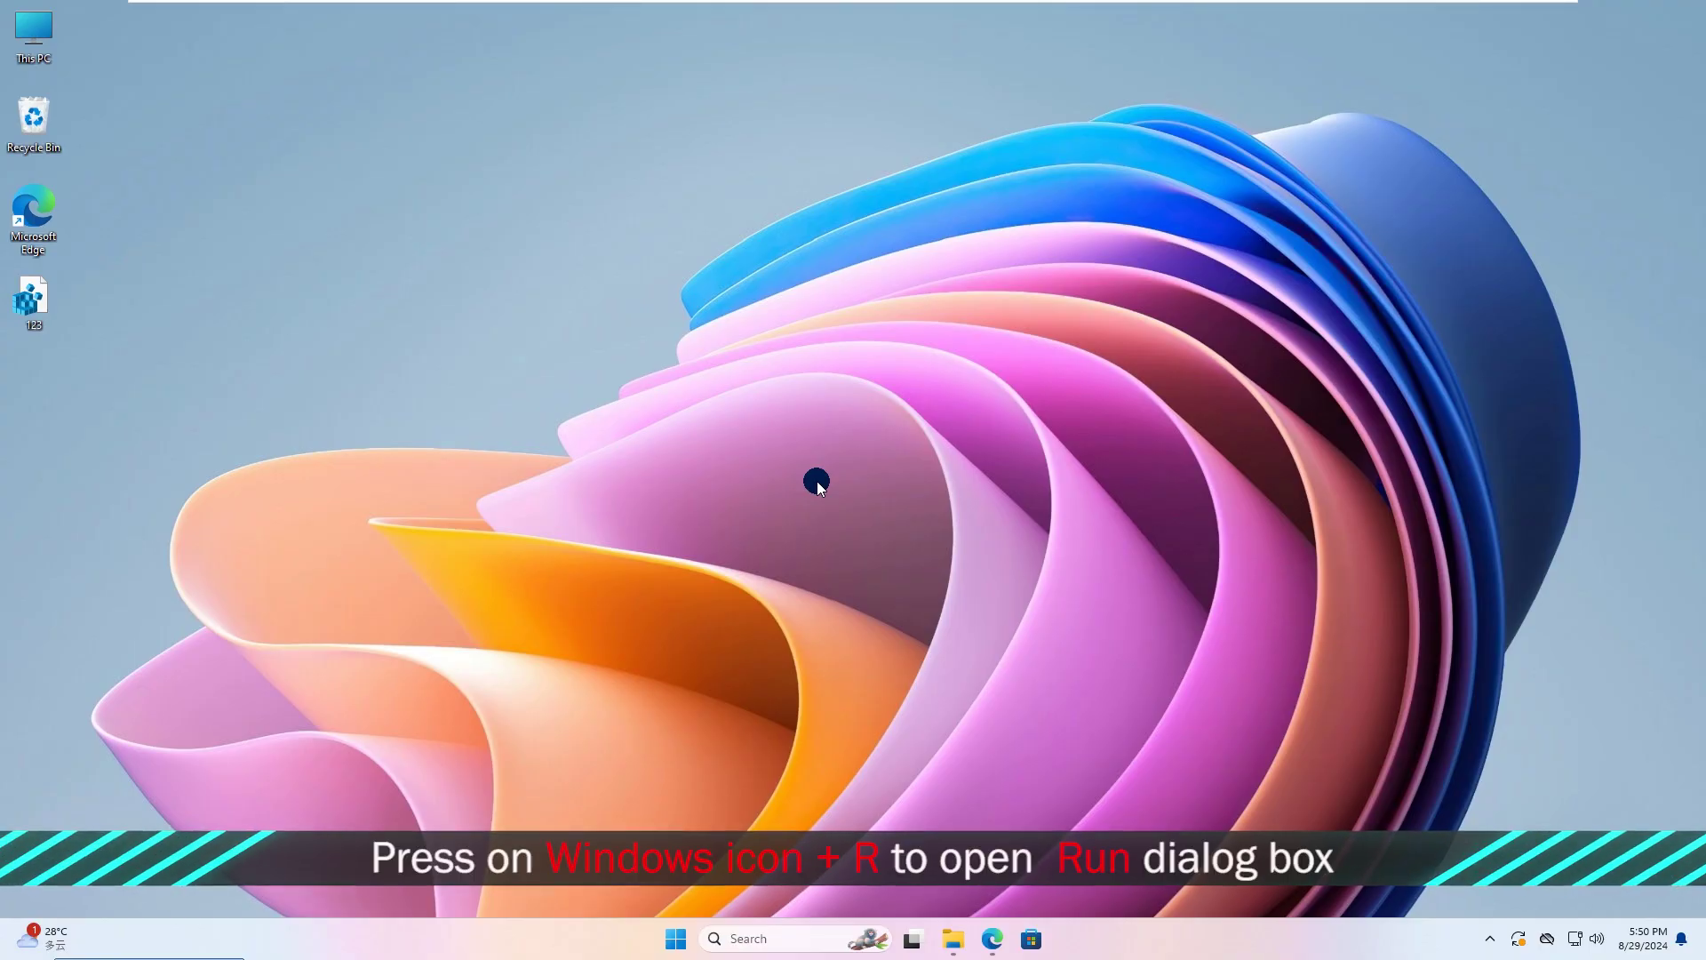
Step: Relaunch regedit with admin approval and expand HKEY_CLASSES_ROOT\*\shell to see its subkeys
{"action": "key", "text": "super+r"}
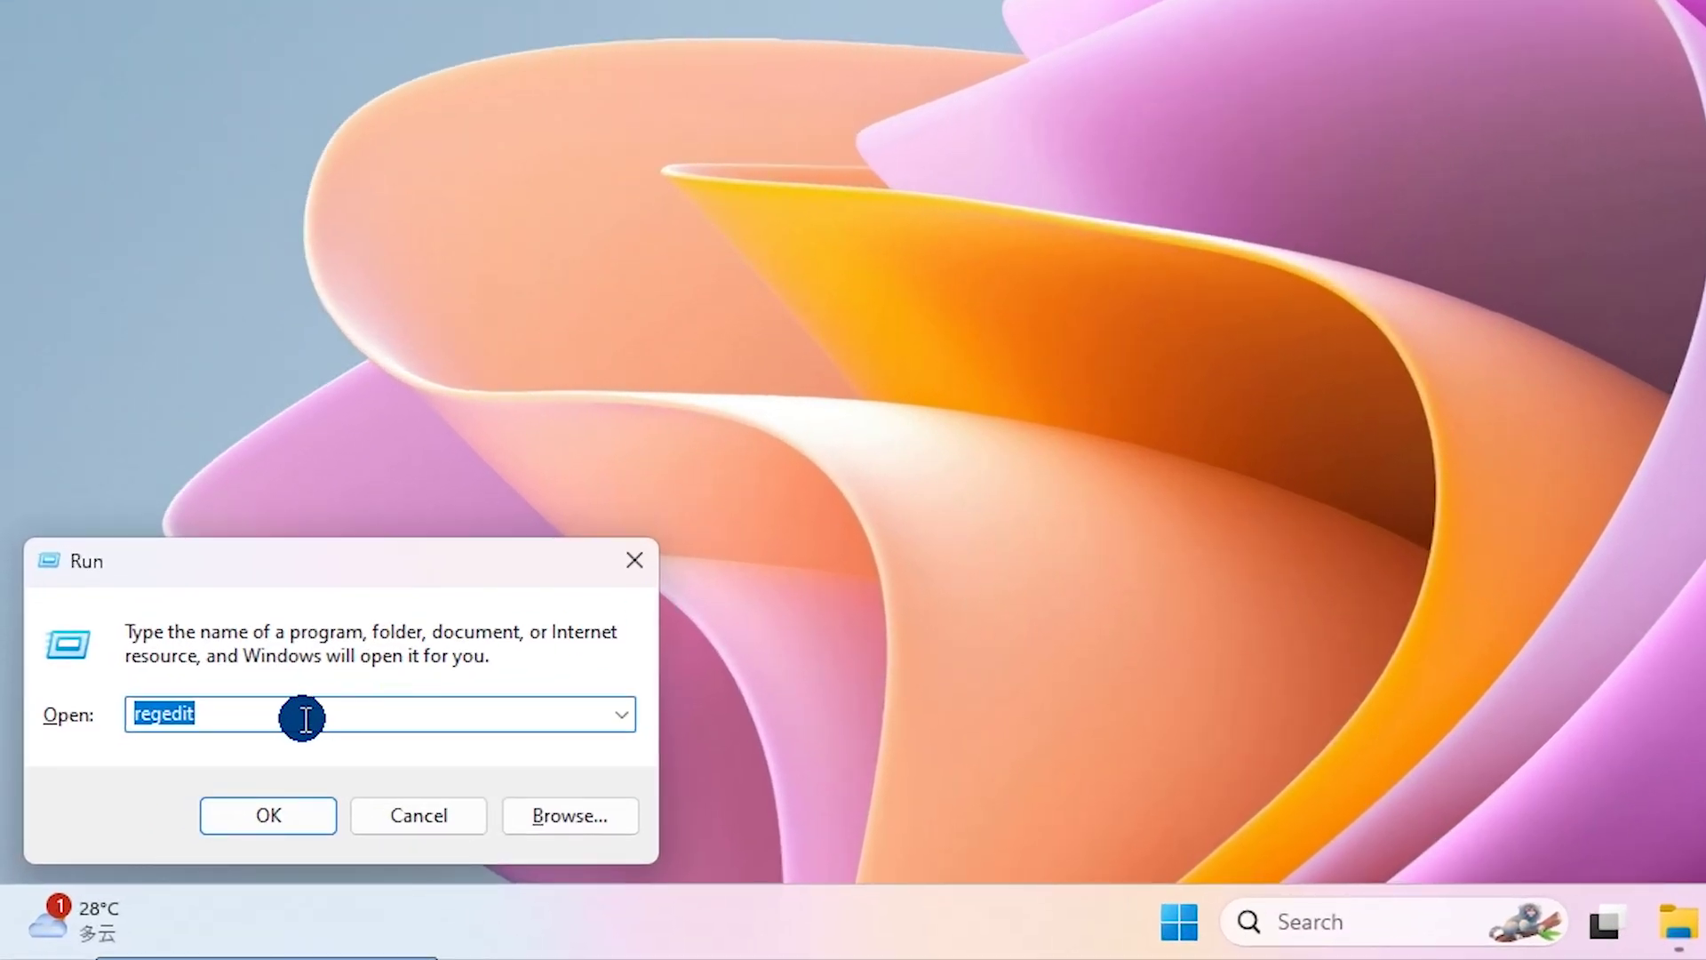
{"action": "left_click", "coordinate": [302, 718]}
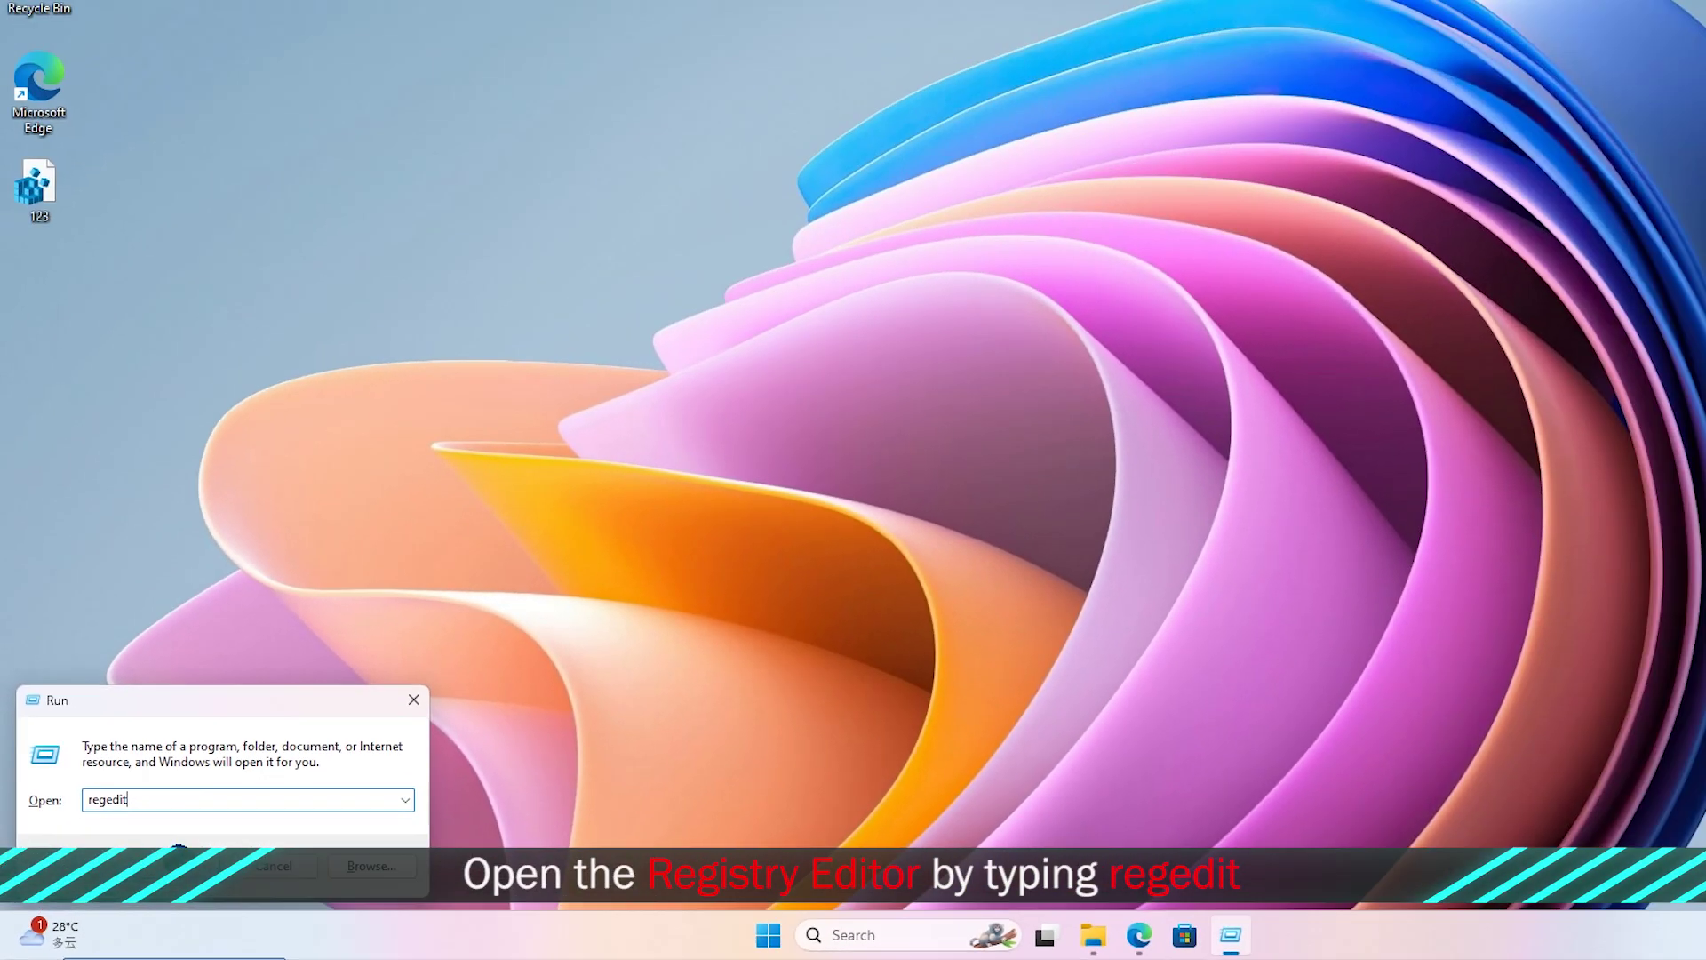
{"action": "left_click", "coordinate": [269, 815]}
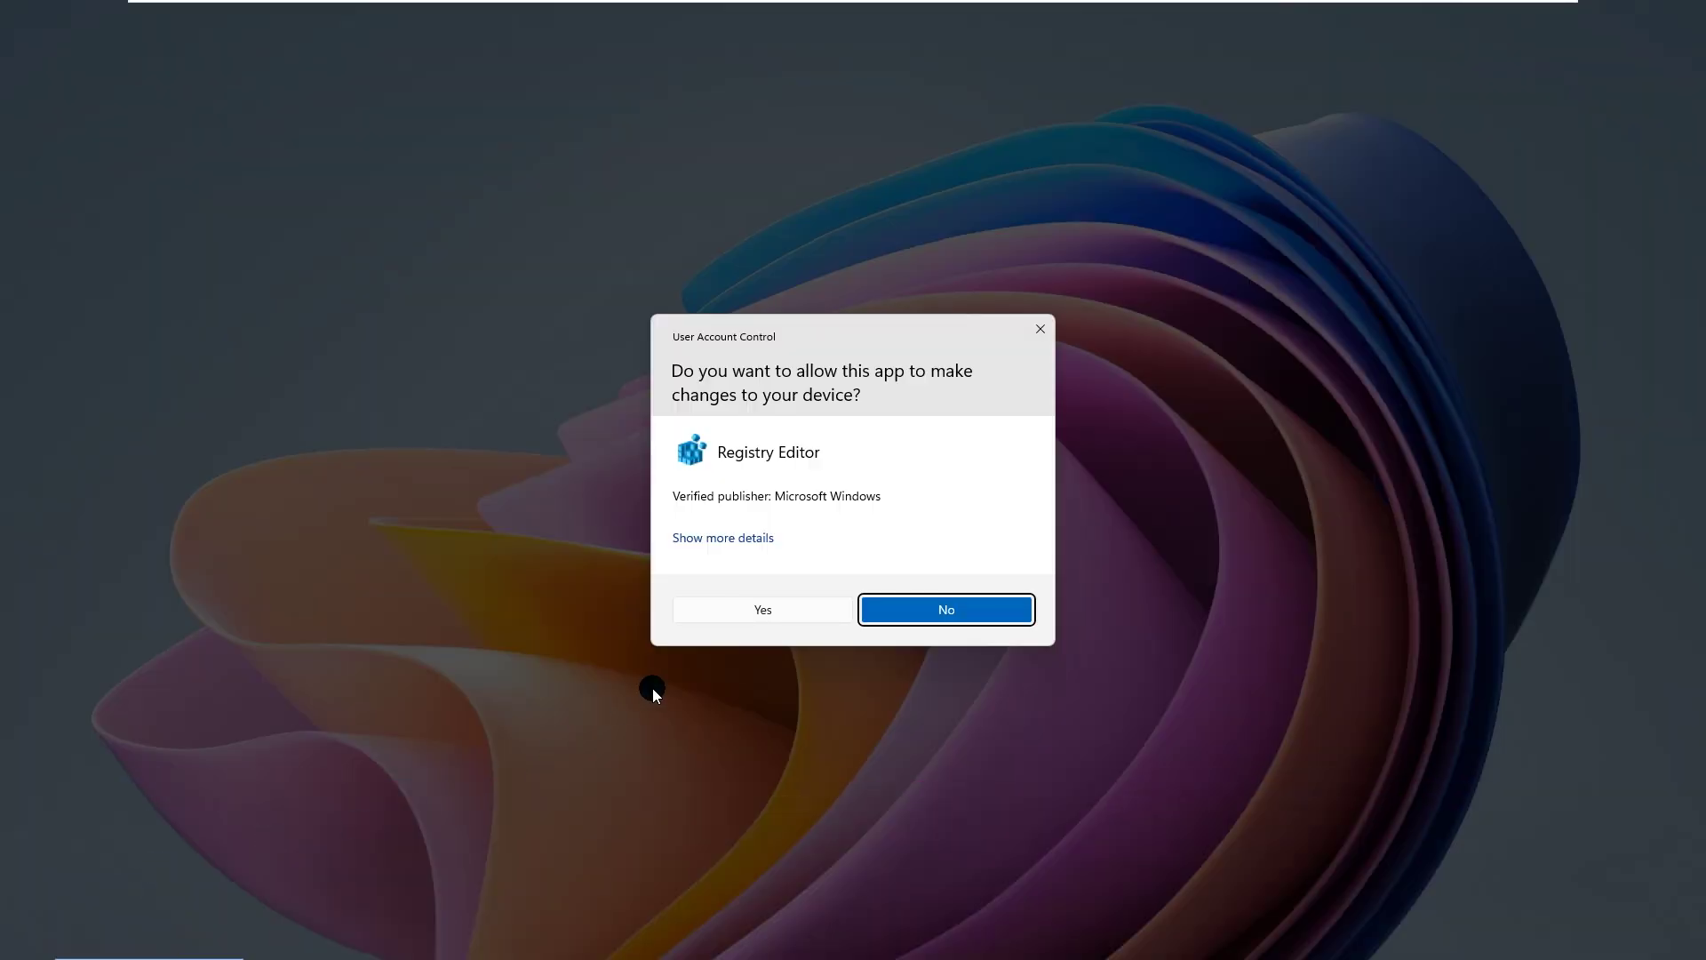
{"action": "left_click", "coordinate": [761, 609]}
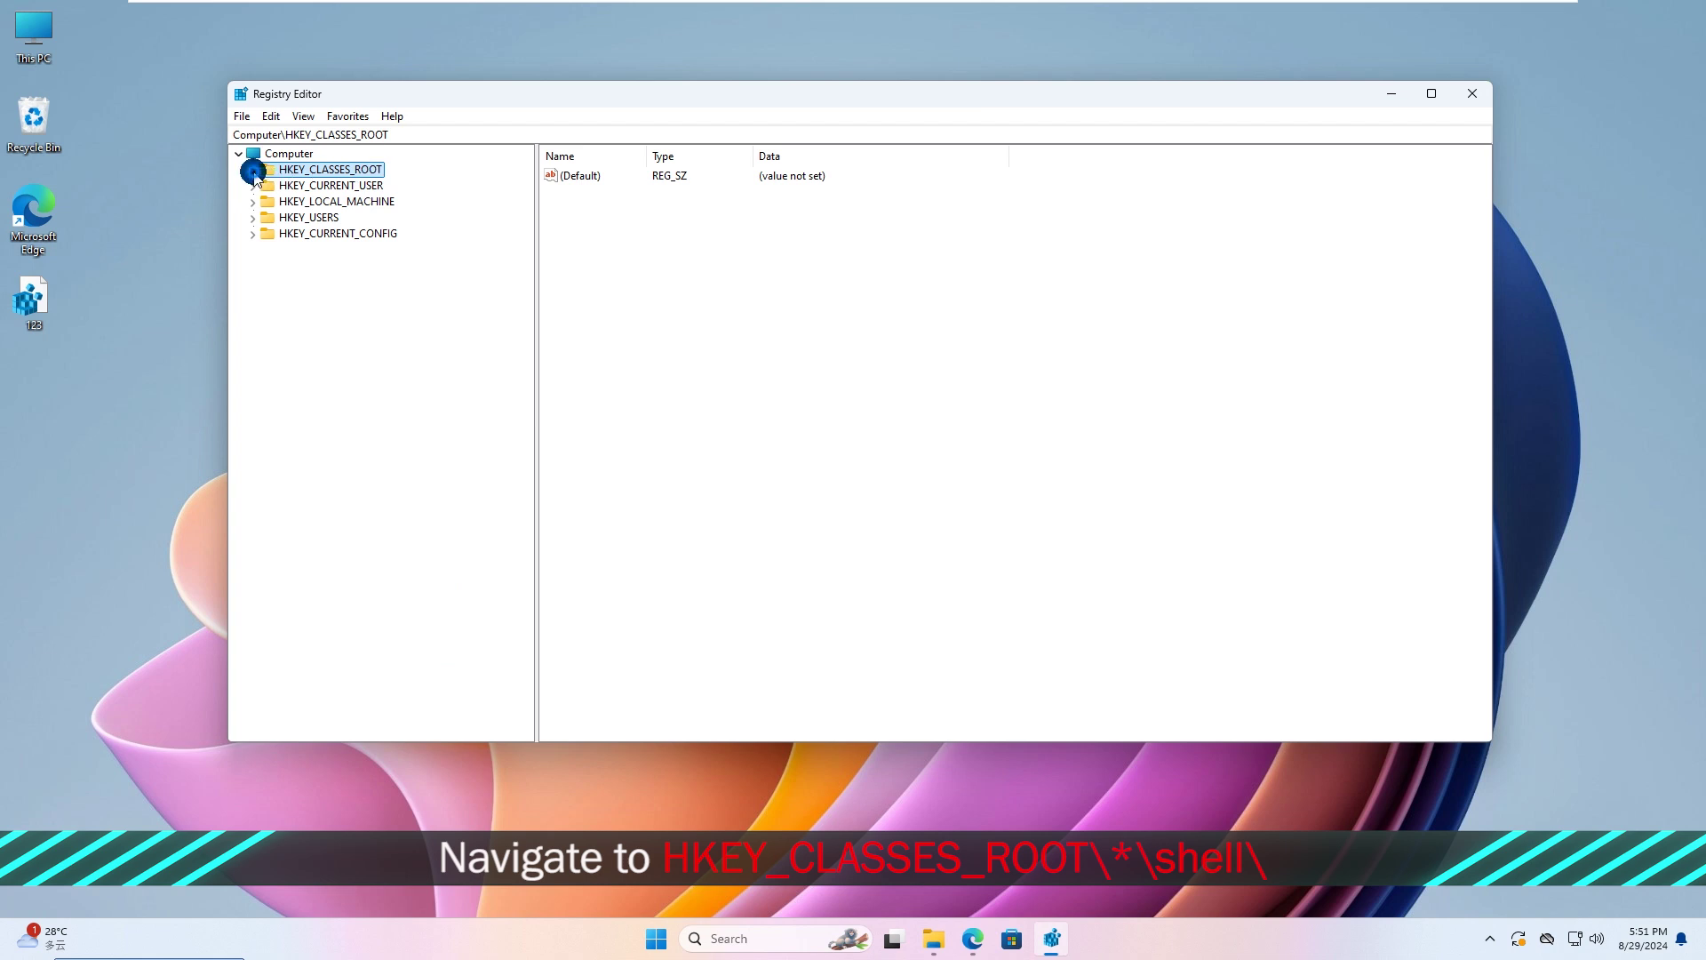
{"action": "left_click", "coordinate": [253, 170]}
{"action": "left_click", "coordinate": [267, 169]}
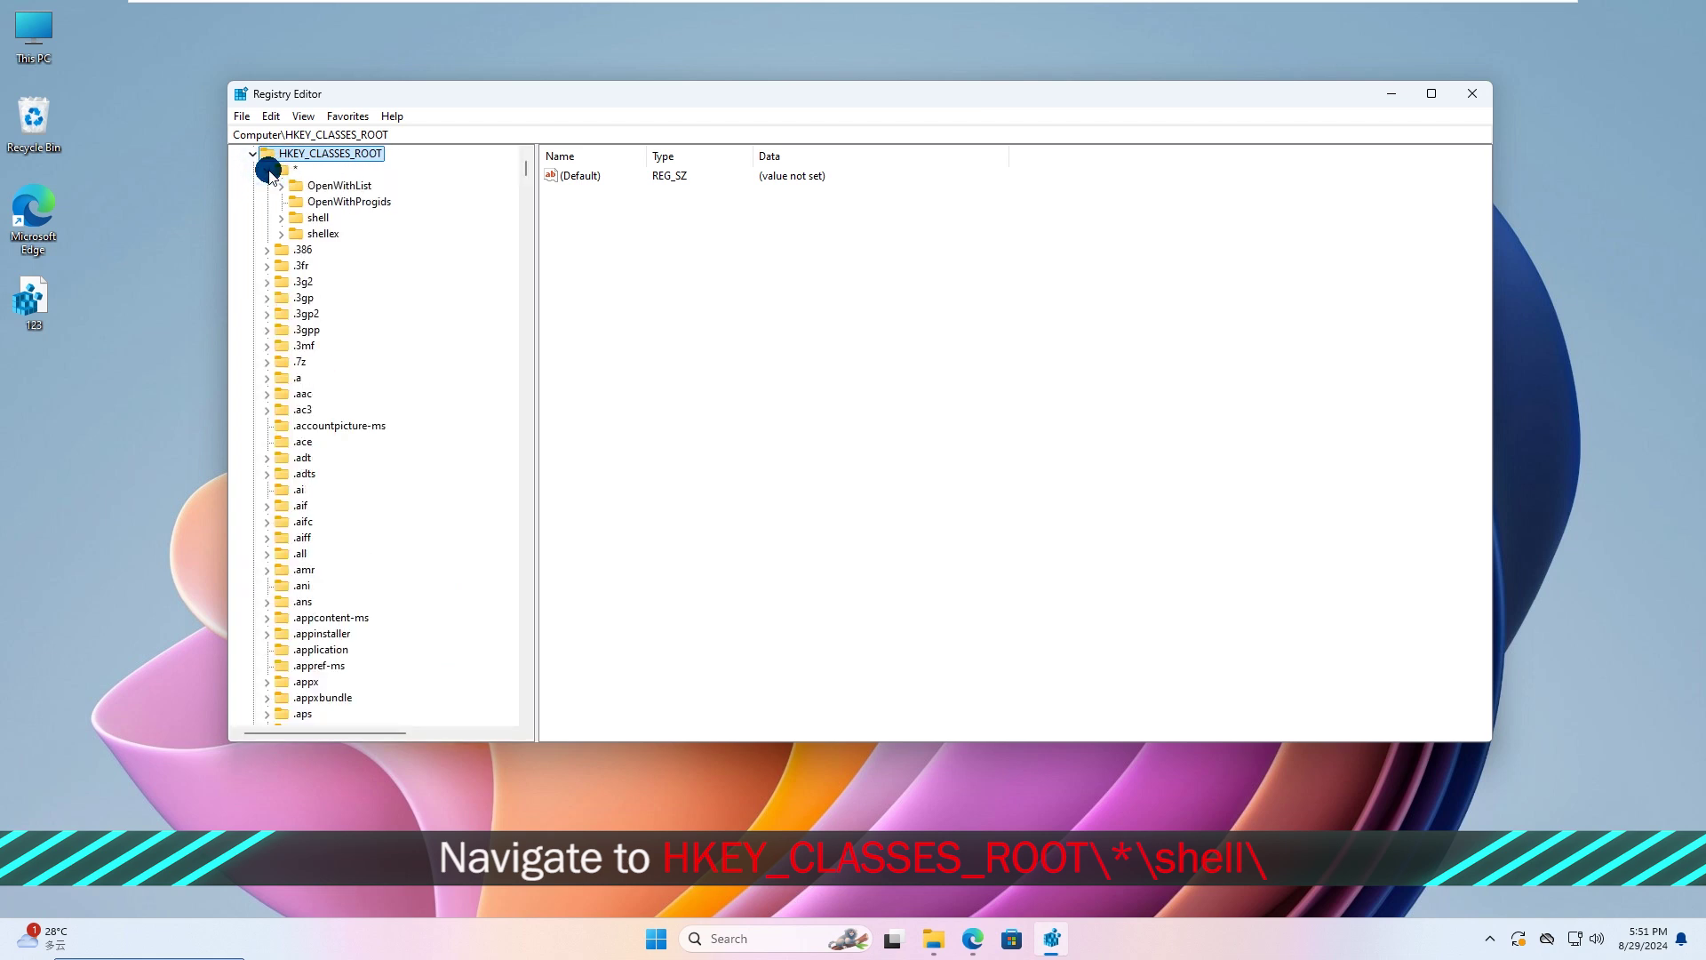
{"action": "left_click", "coordinate": [282, 217]}
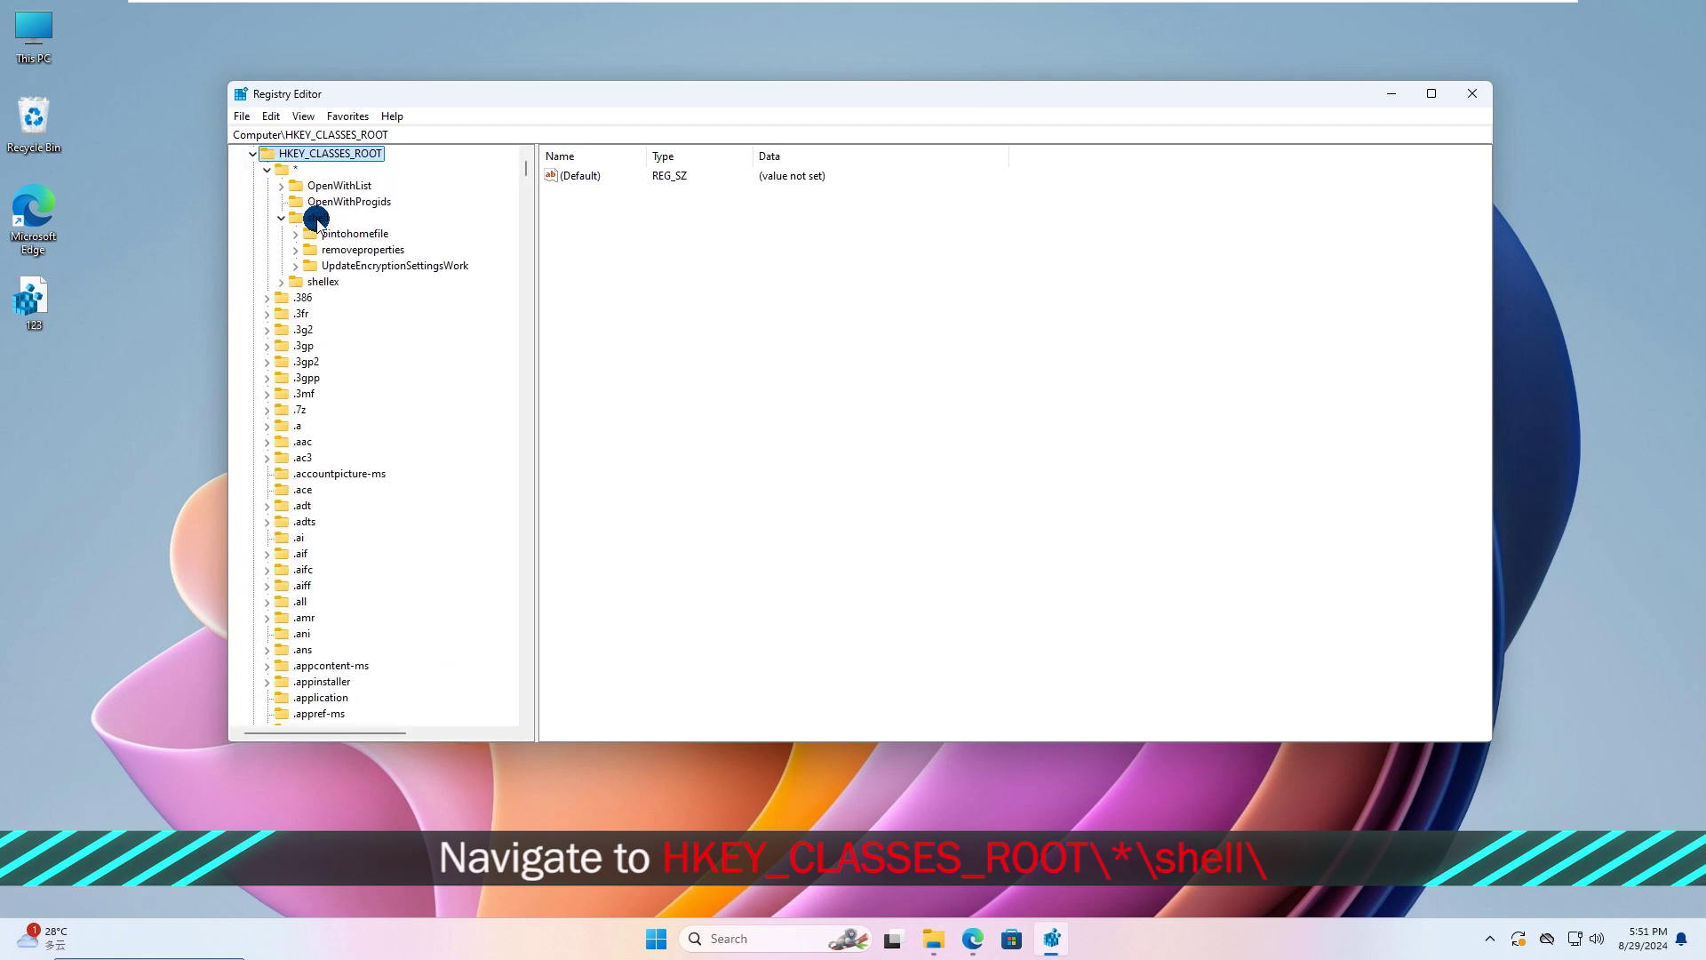
Step: Create key *\shell\notepadpp and set its (Default) value to 'open with notepadpp'
{"action": "right_click", "coordinate": [314, 223]}
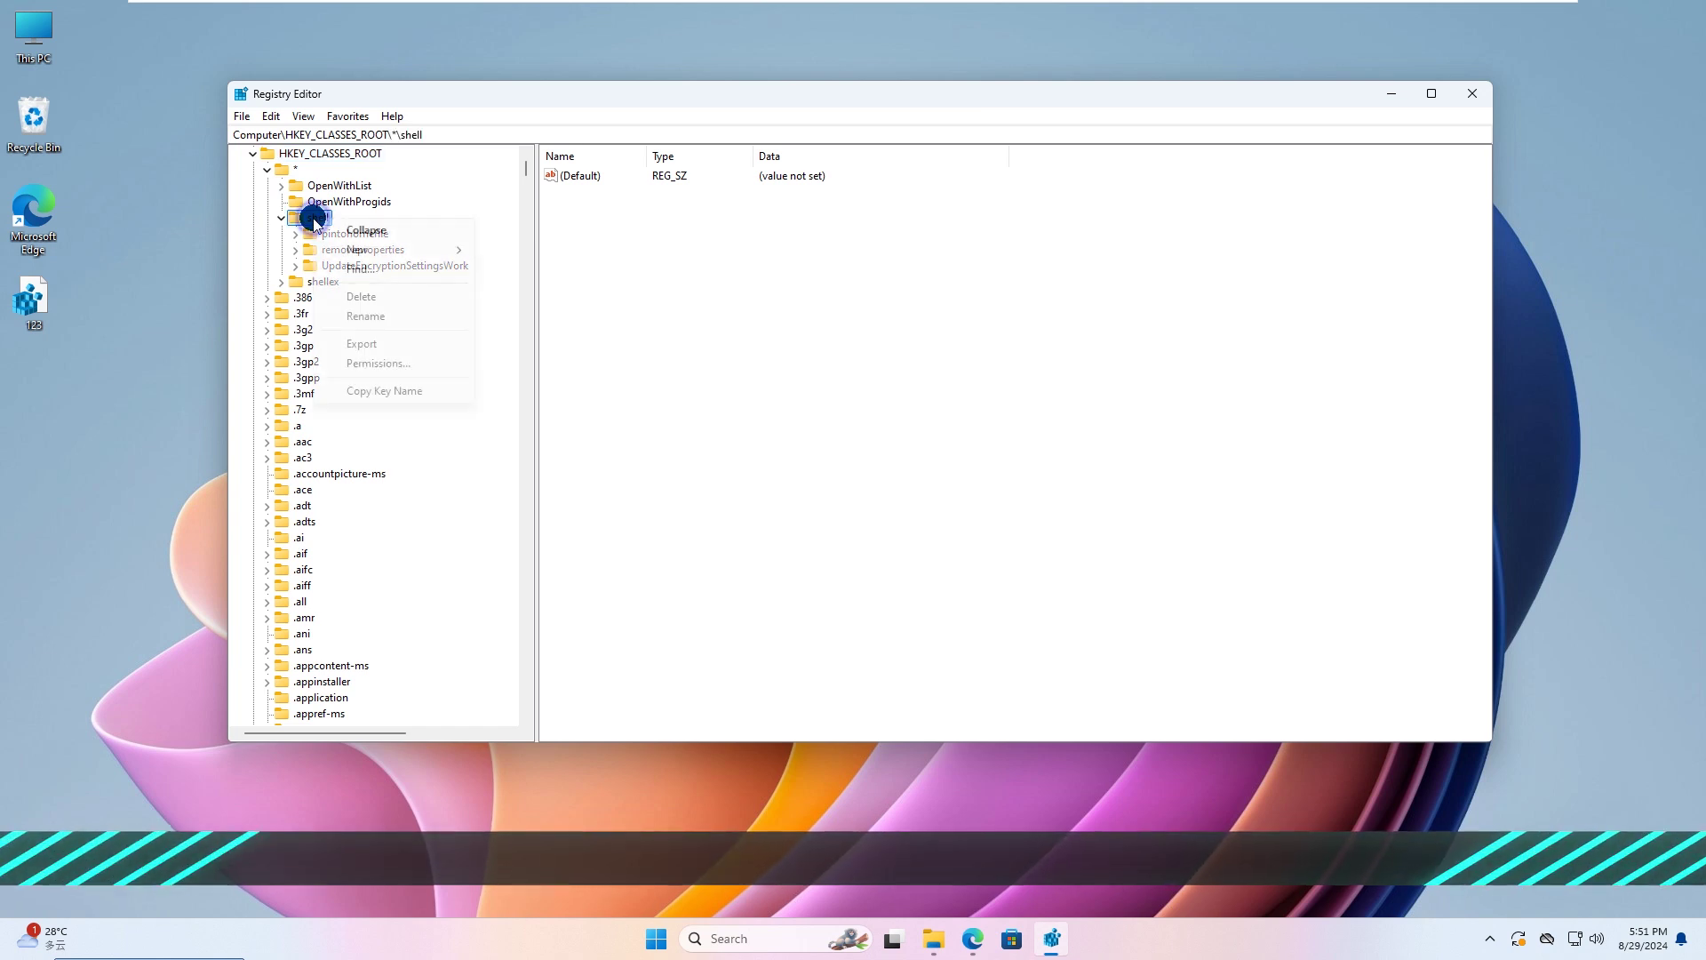
{"action": "left_click", "coordinate": [354, 251]}
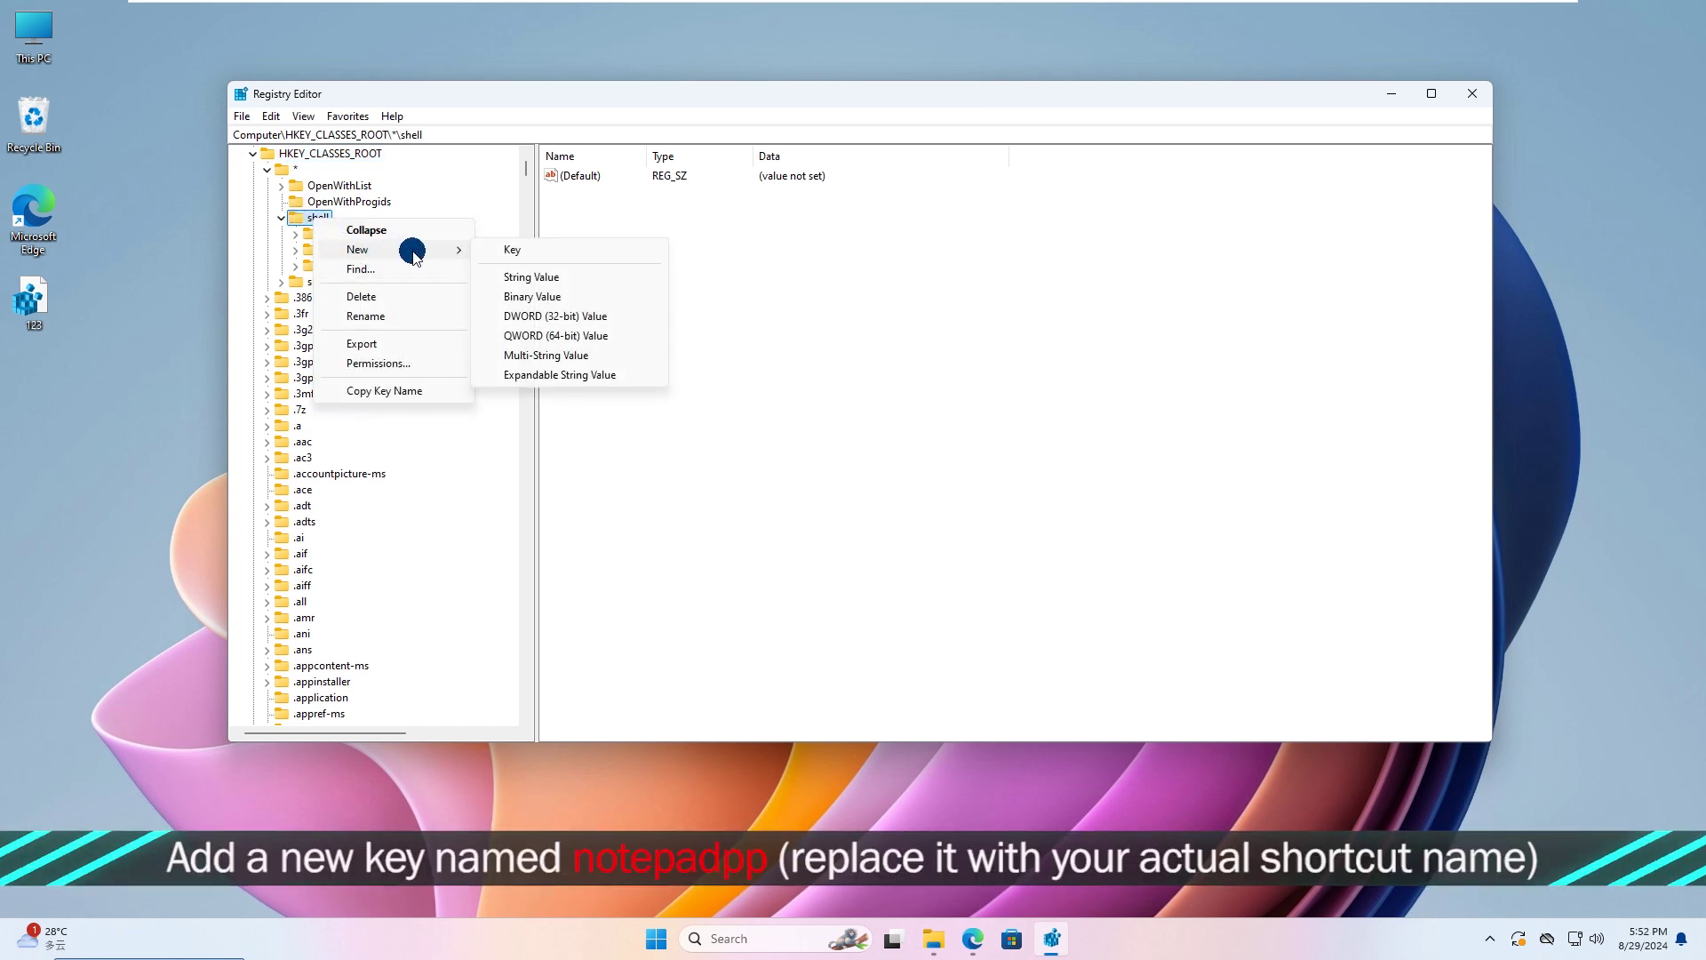
{"action": "left_click", "coordinate": [525, 250]}
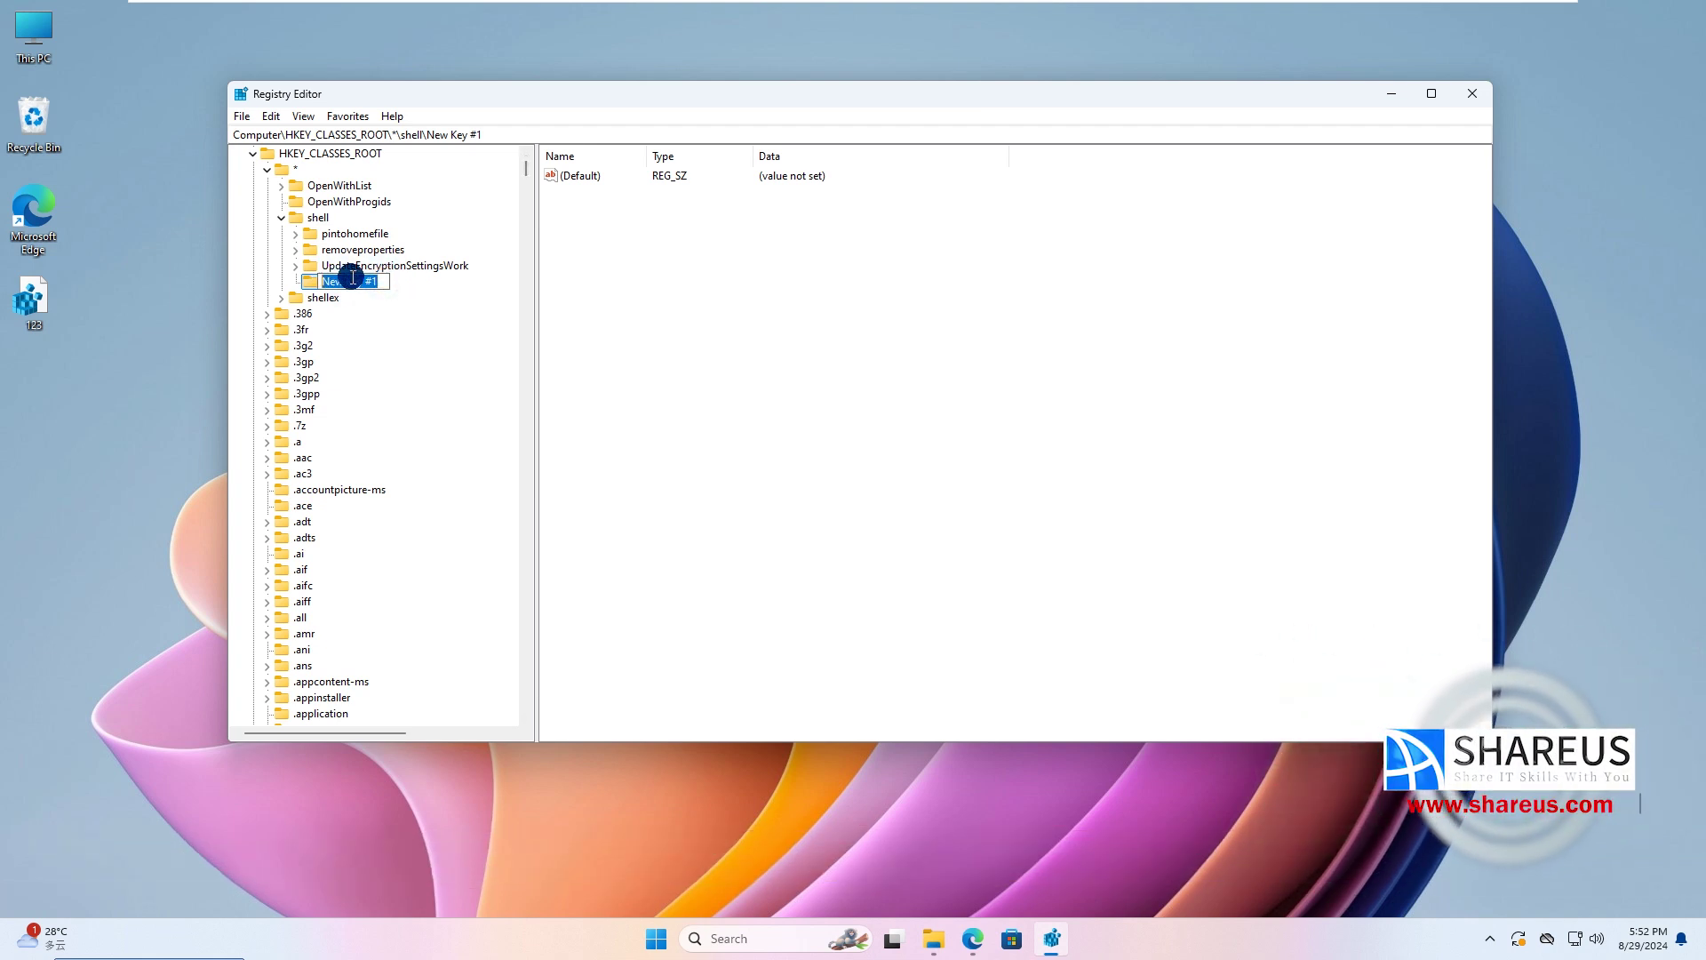
{"action": "type", "text": "notepad"}
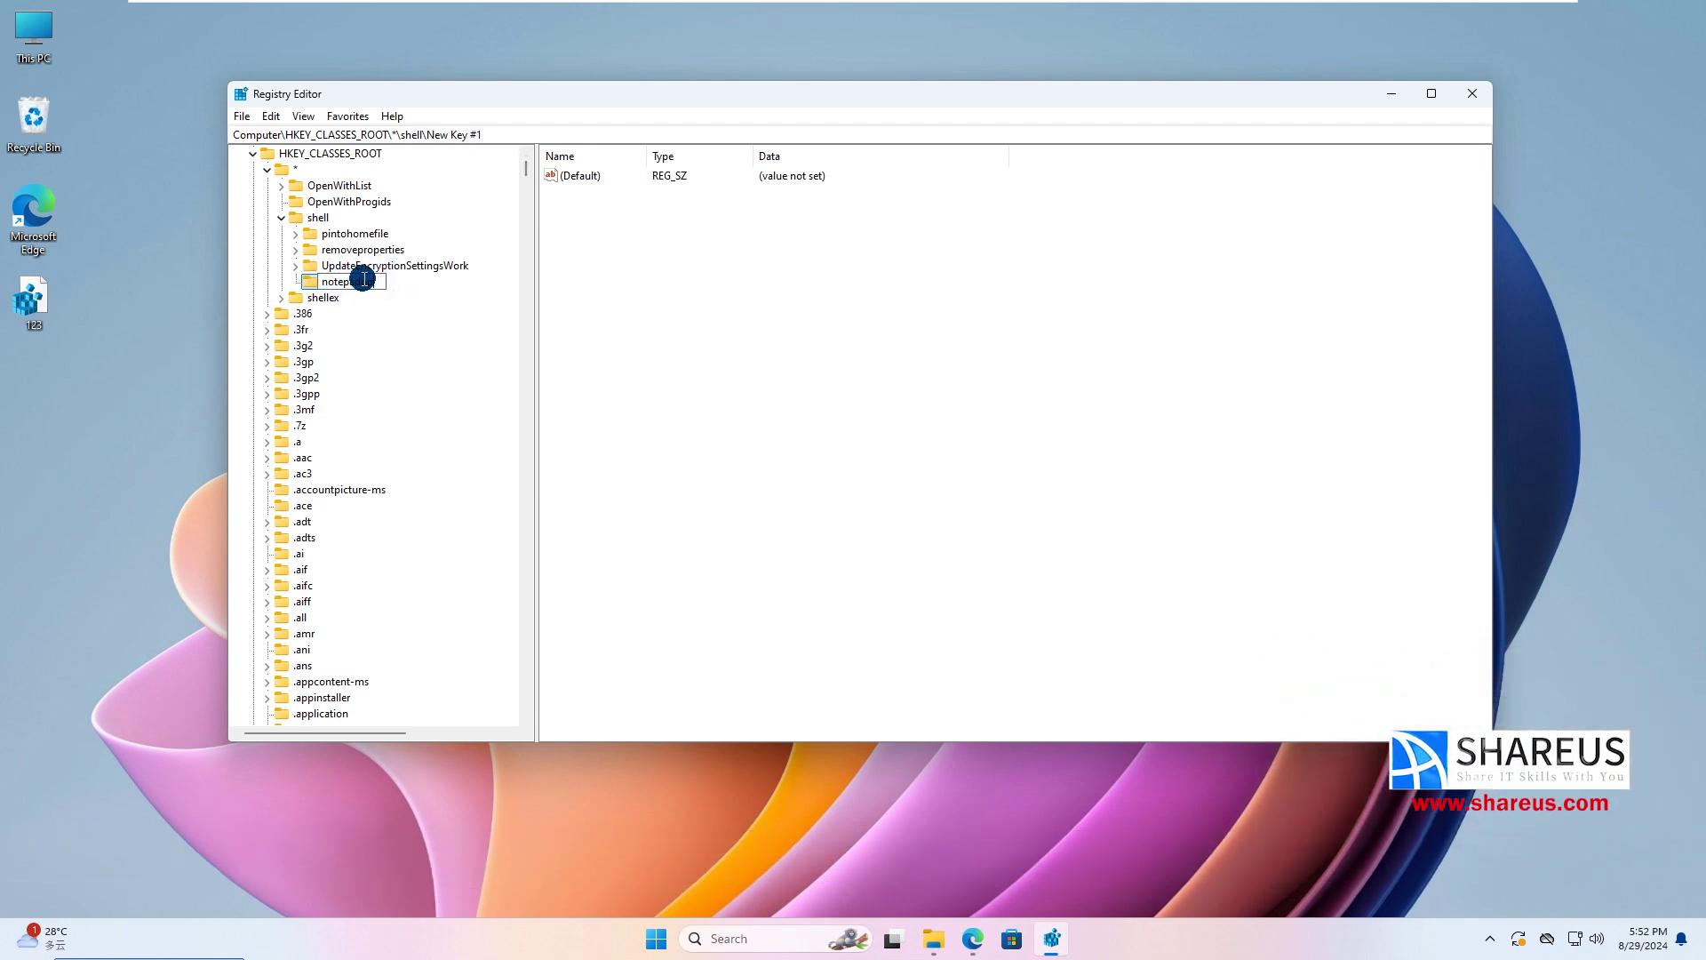
{"action": "type", "text": "pp"}
{"action": "key", "text": "Return"}
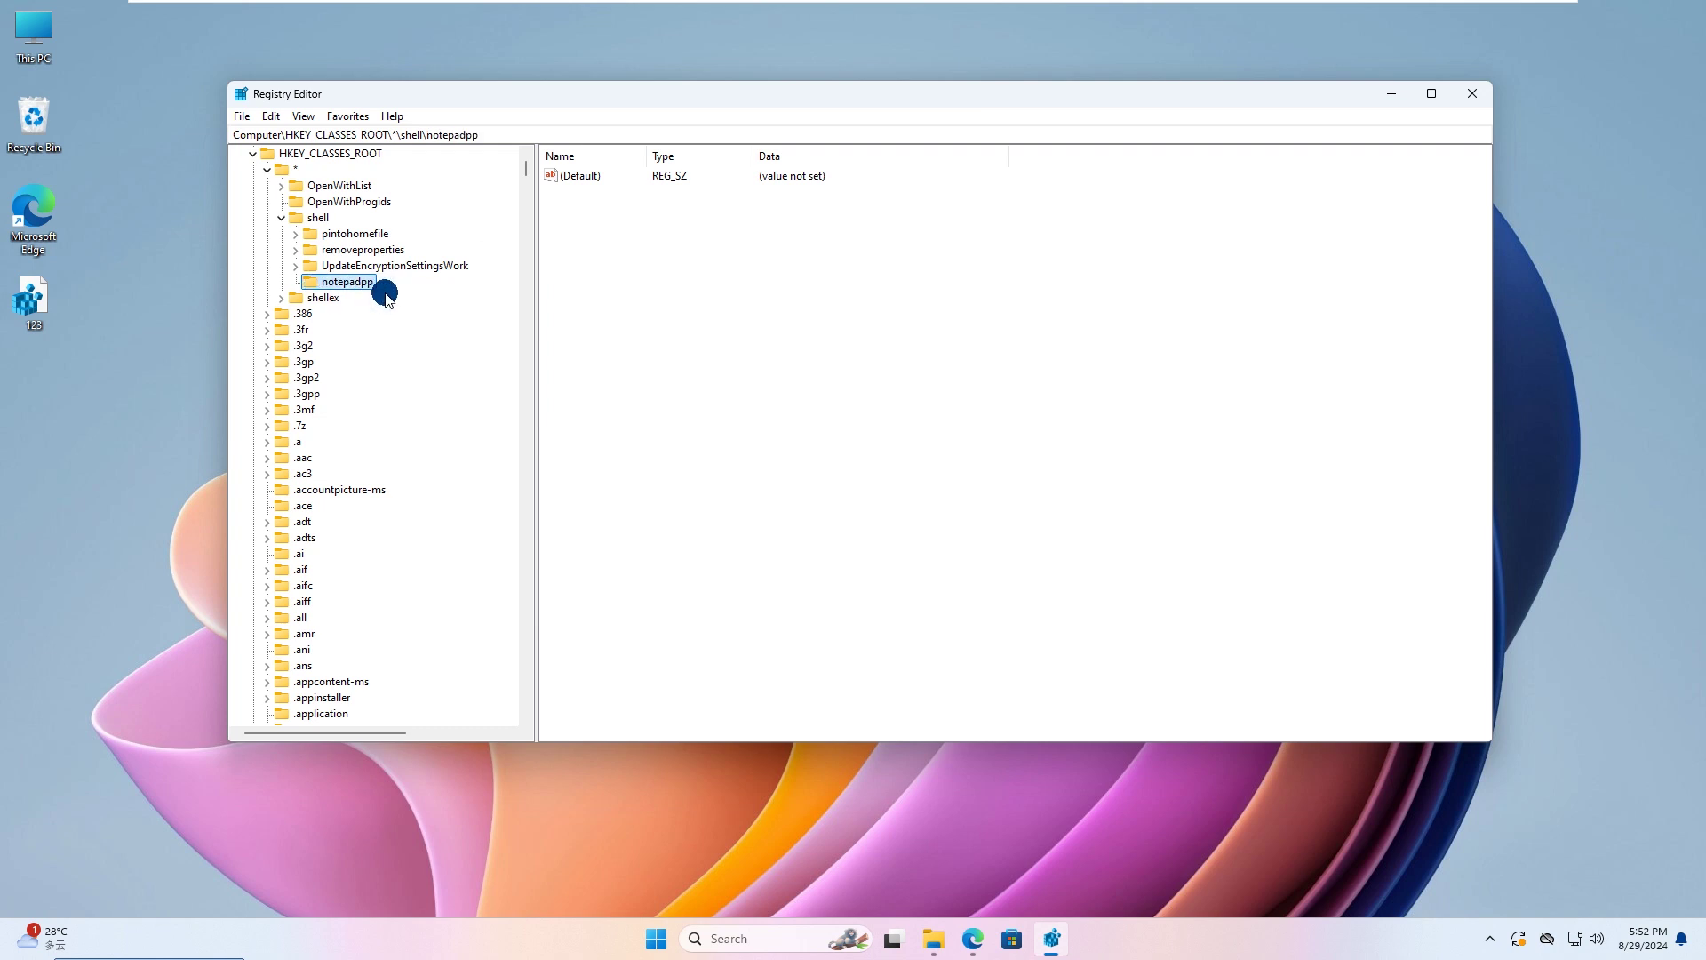
{"action": "double_click", "coordinate": [590, 177]}
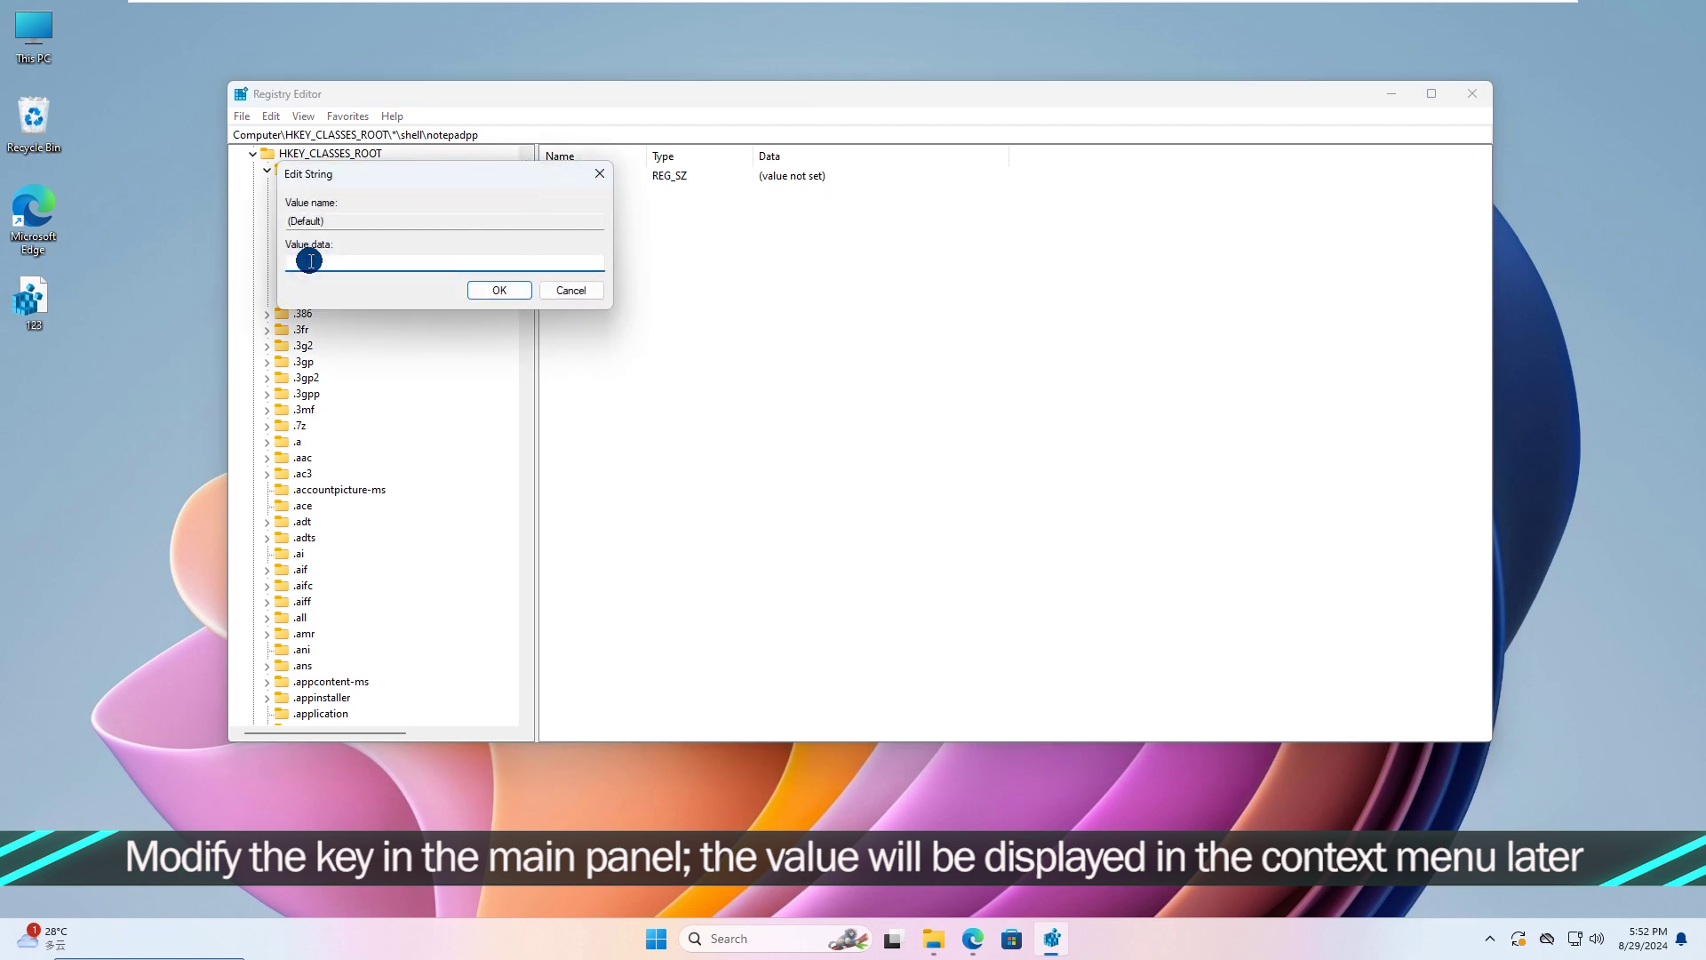
{"action": "type", "text": "open with notepadpp"}
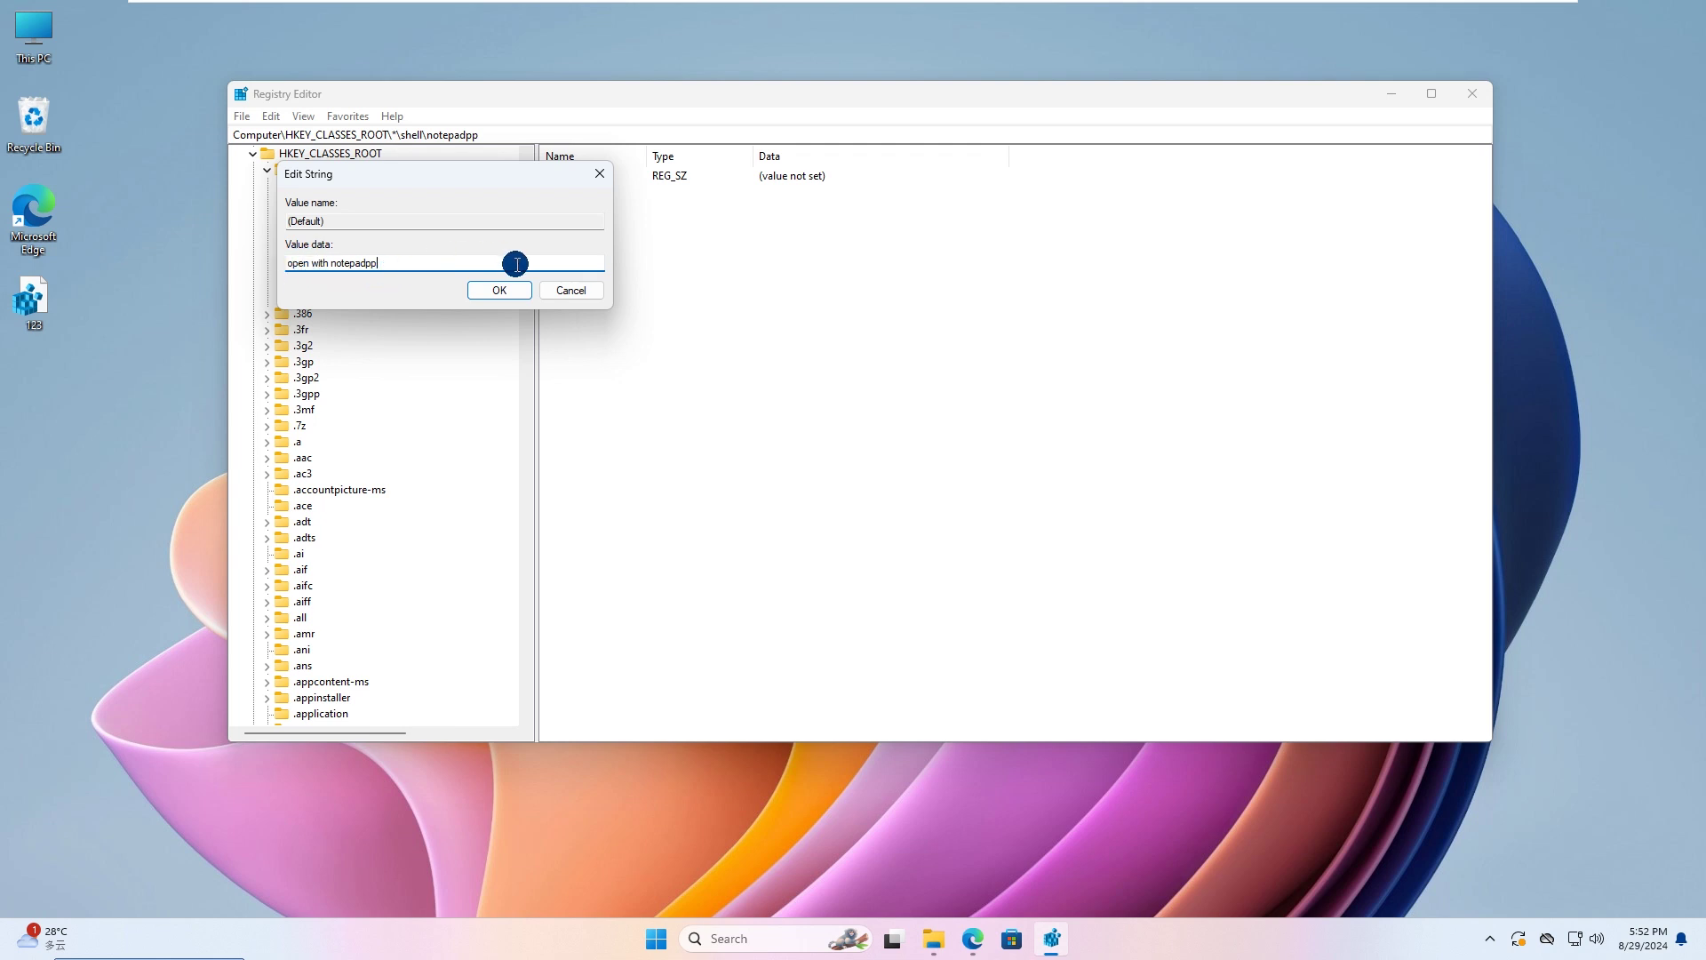
{"action": "left_click", "coordinate": [498, 290]}
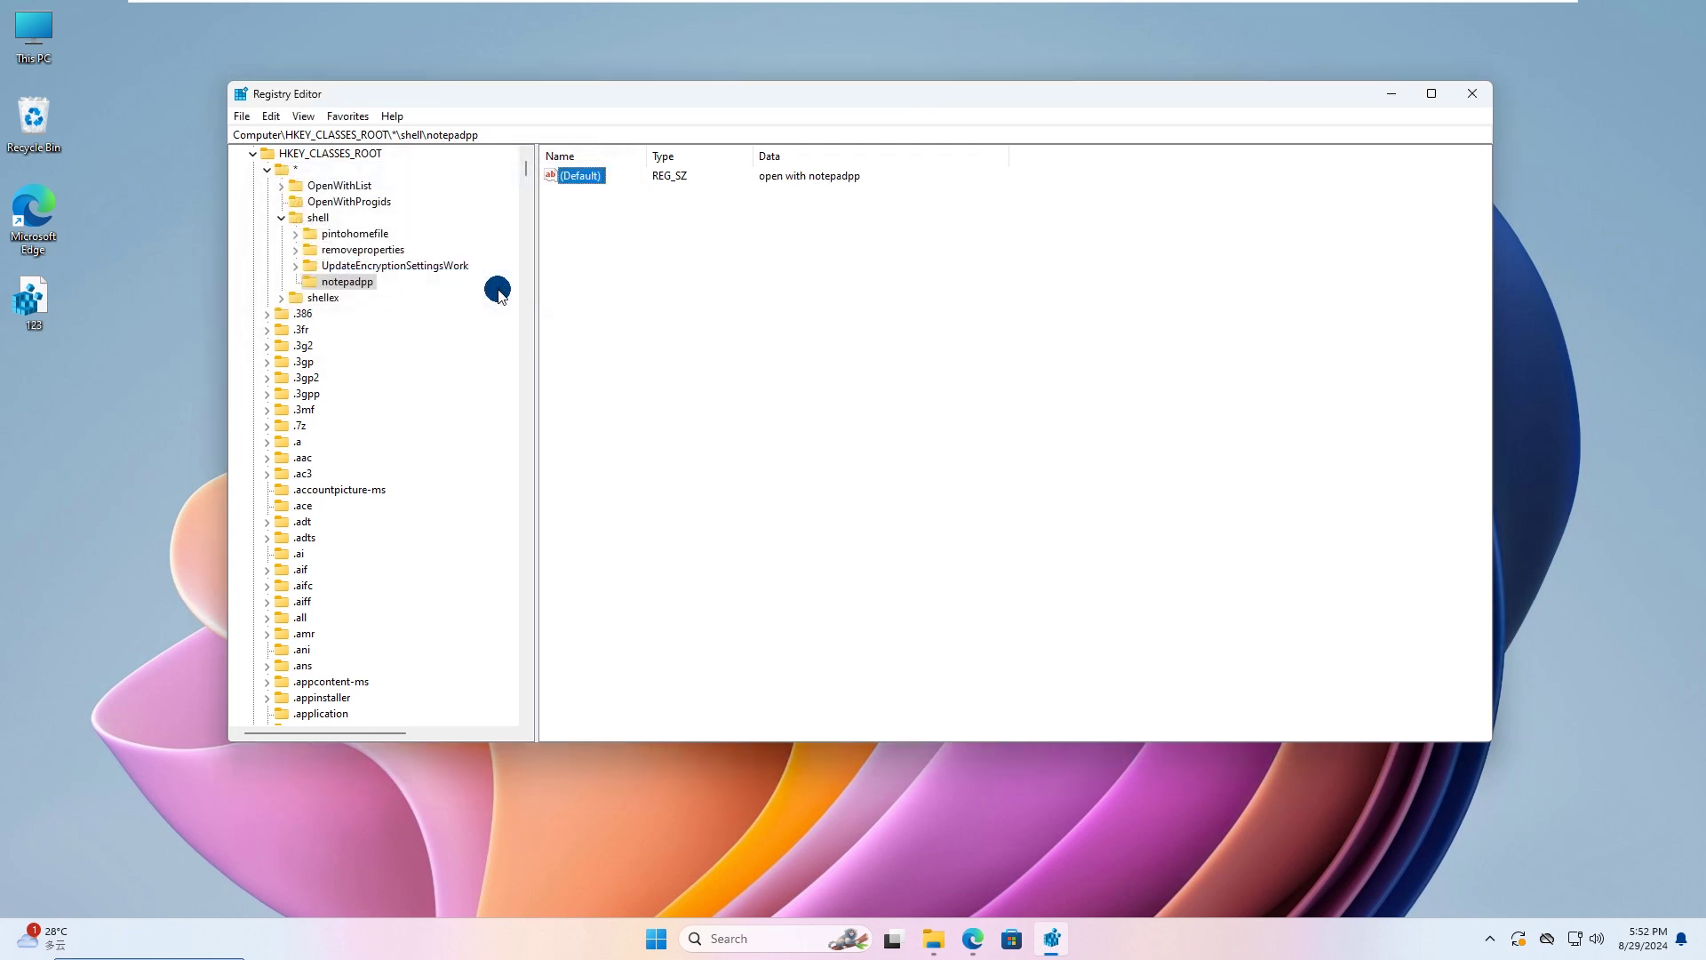
Step: Add a 'command' subkey under notepadpp and open its (Default) value for editing
{"action": "right_click", "coordinate": [349, 288]}
{"action": "mouse_move", "coordinate": [395, 317]}
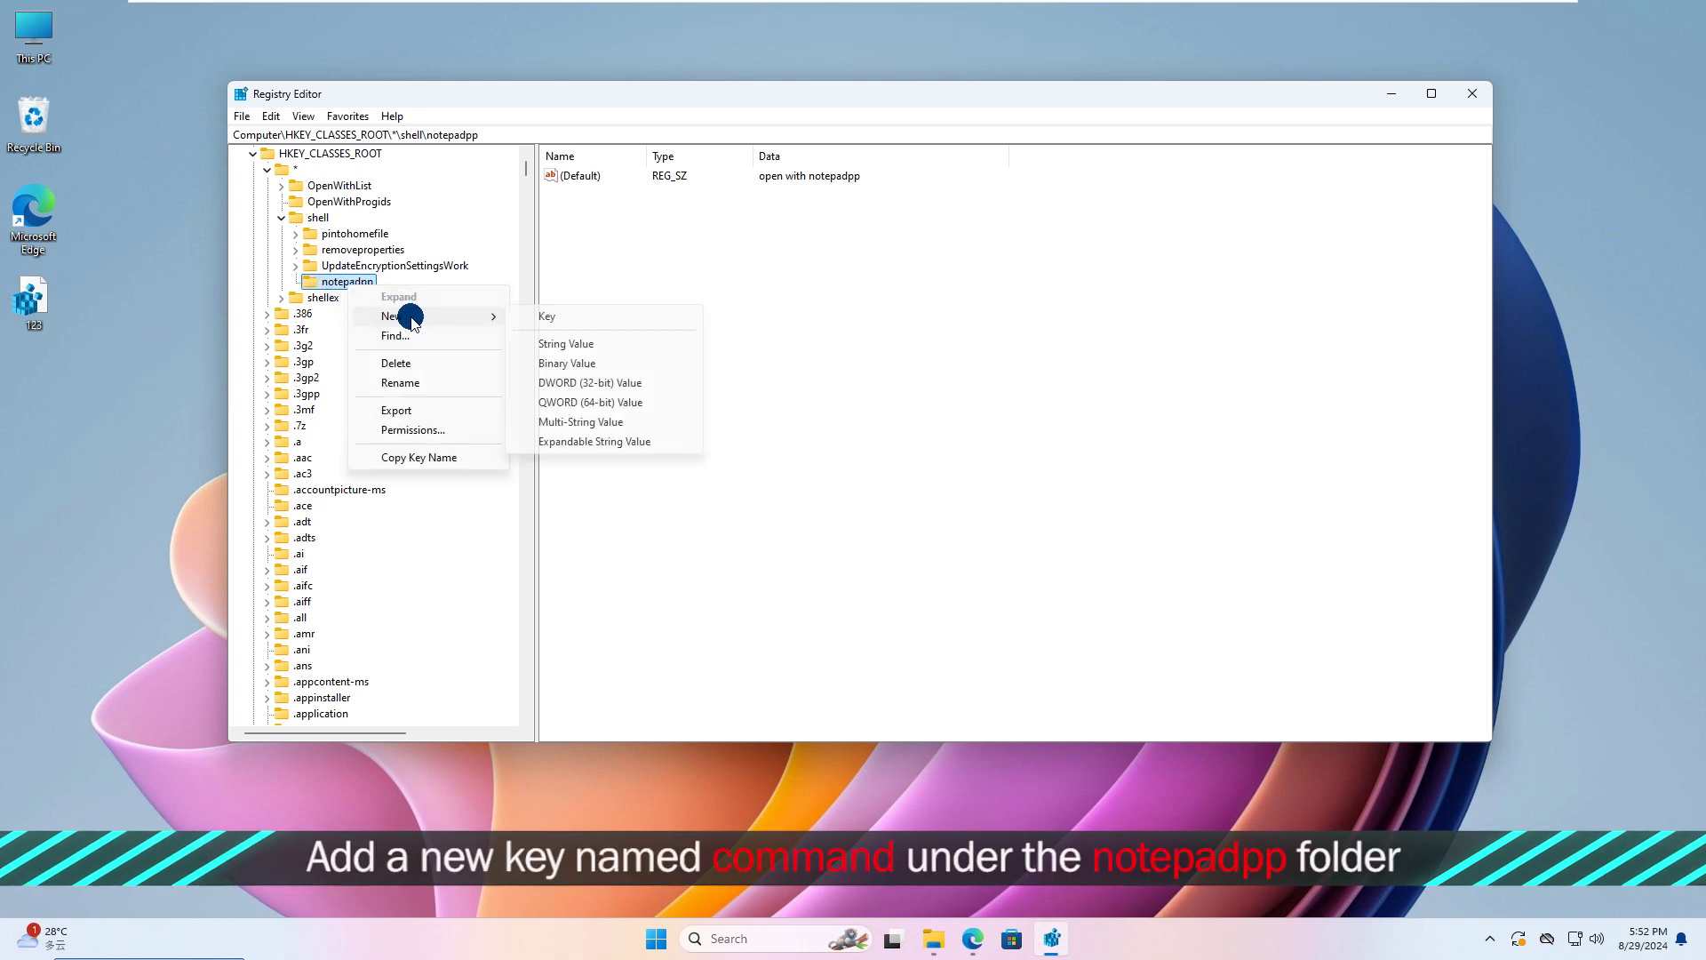
{"action": "left_click", "coordinate": [558, 318]}
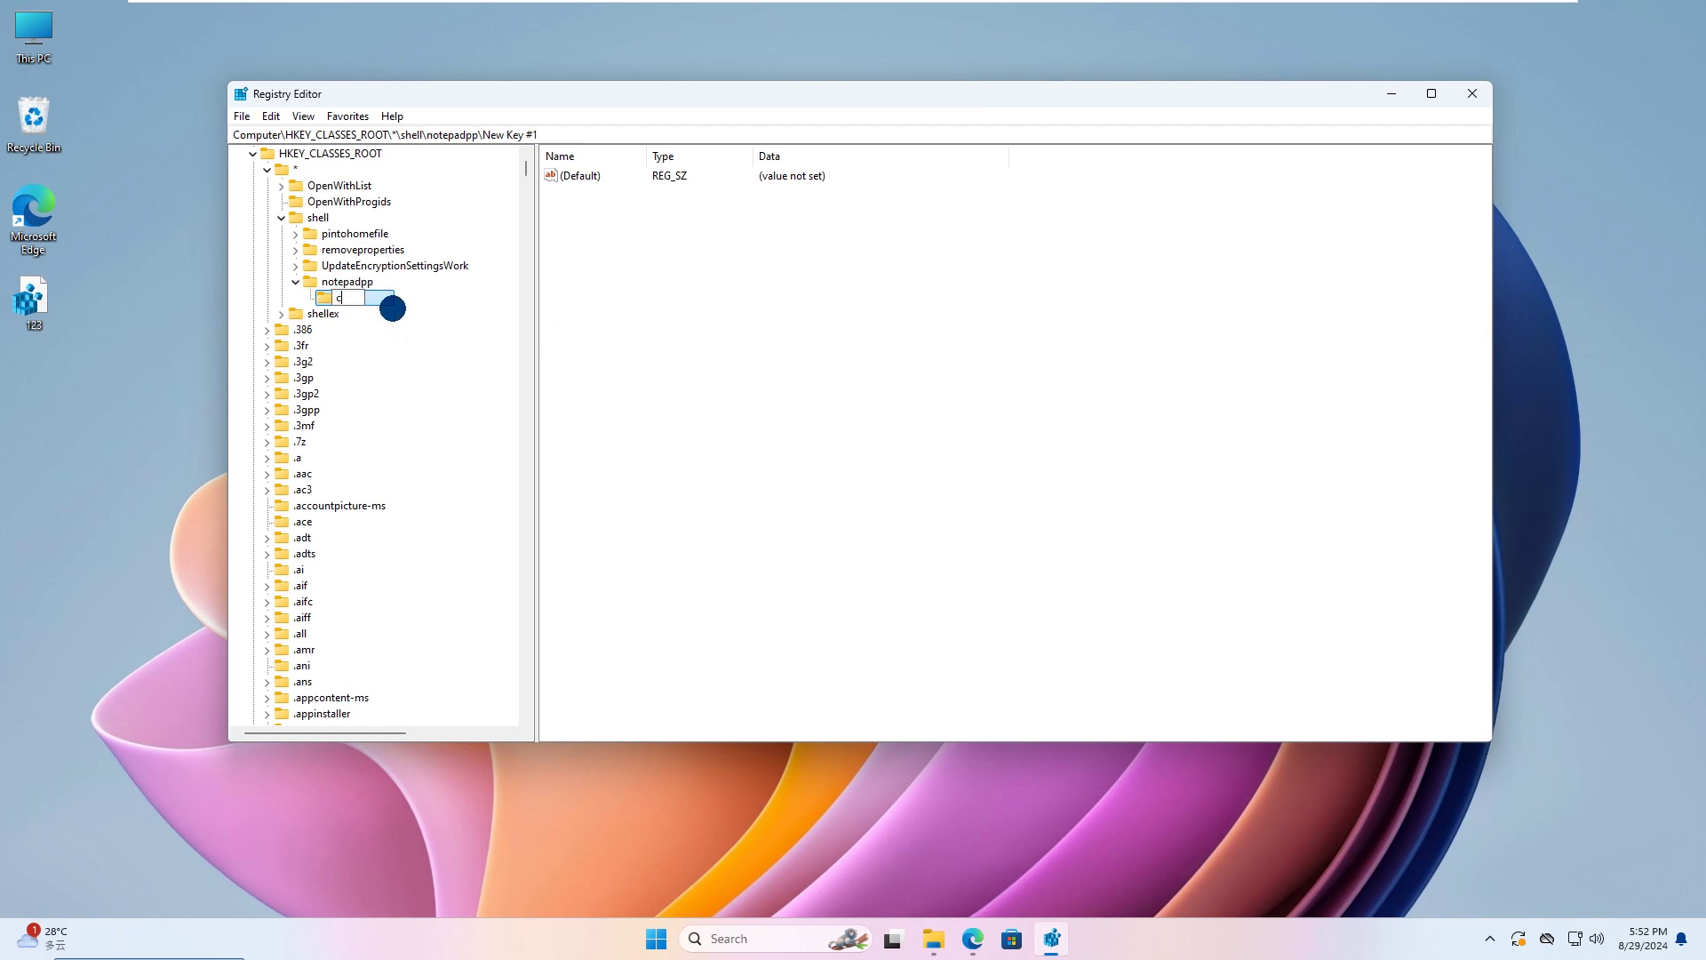
{"action": "left_click", "coordinate": [392, 308]}
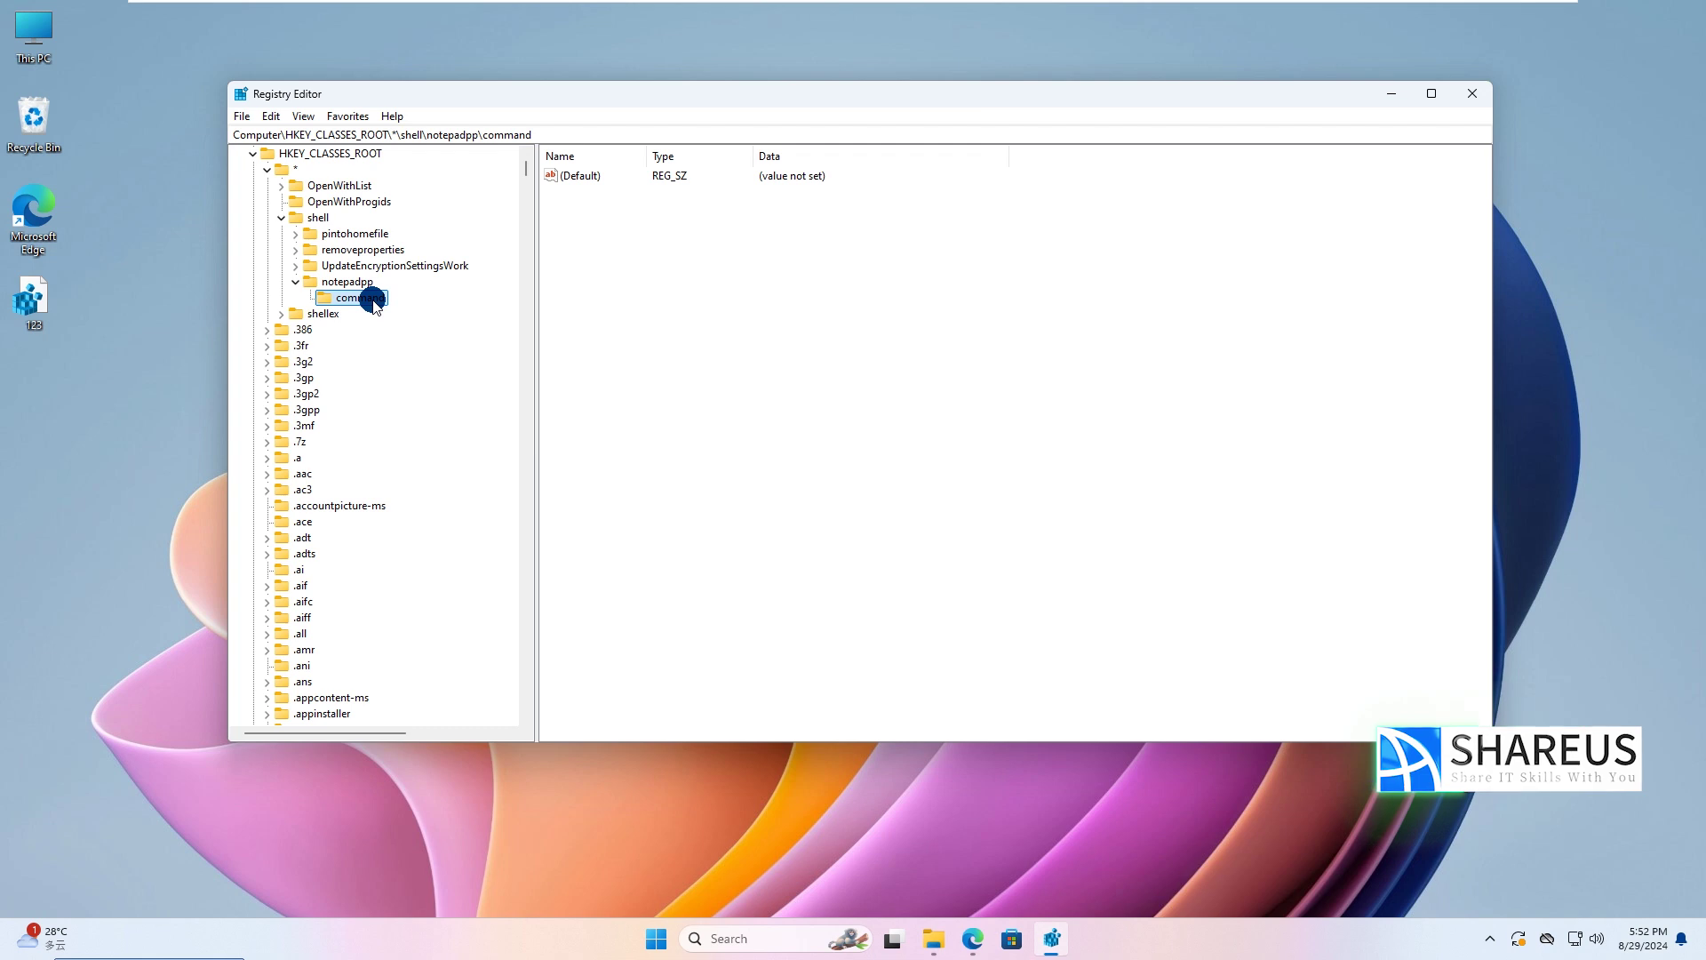
{"action": "left_click", "coordinate": [575, 178]}
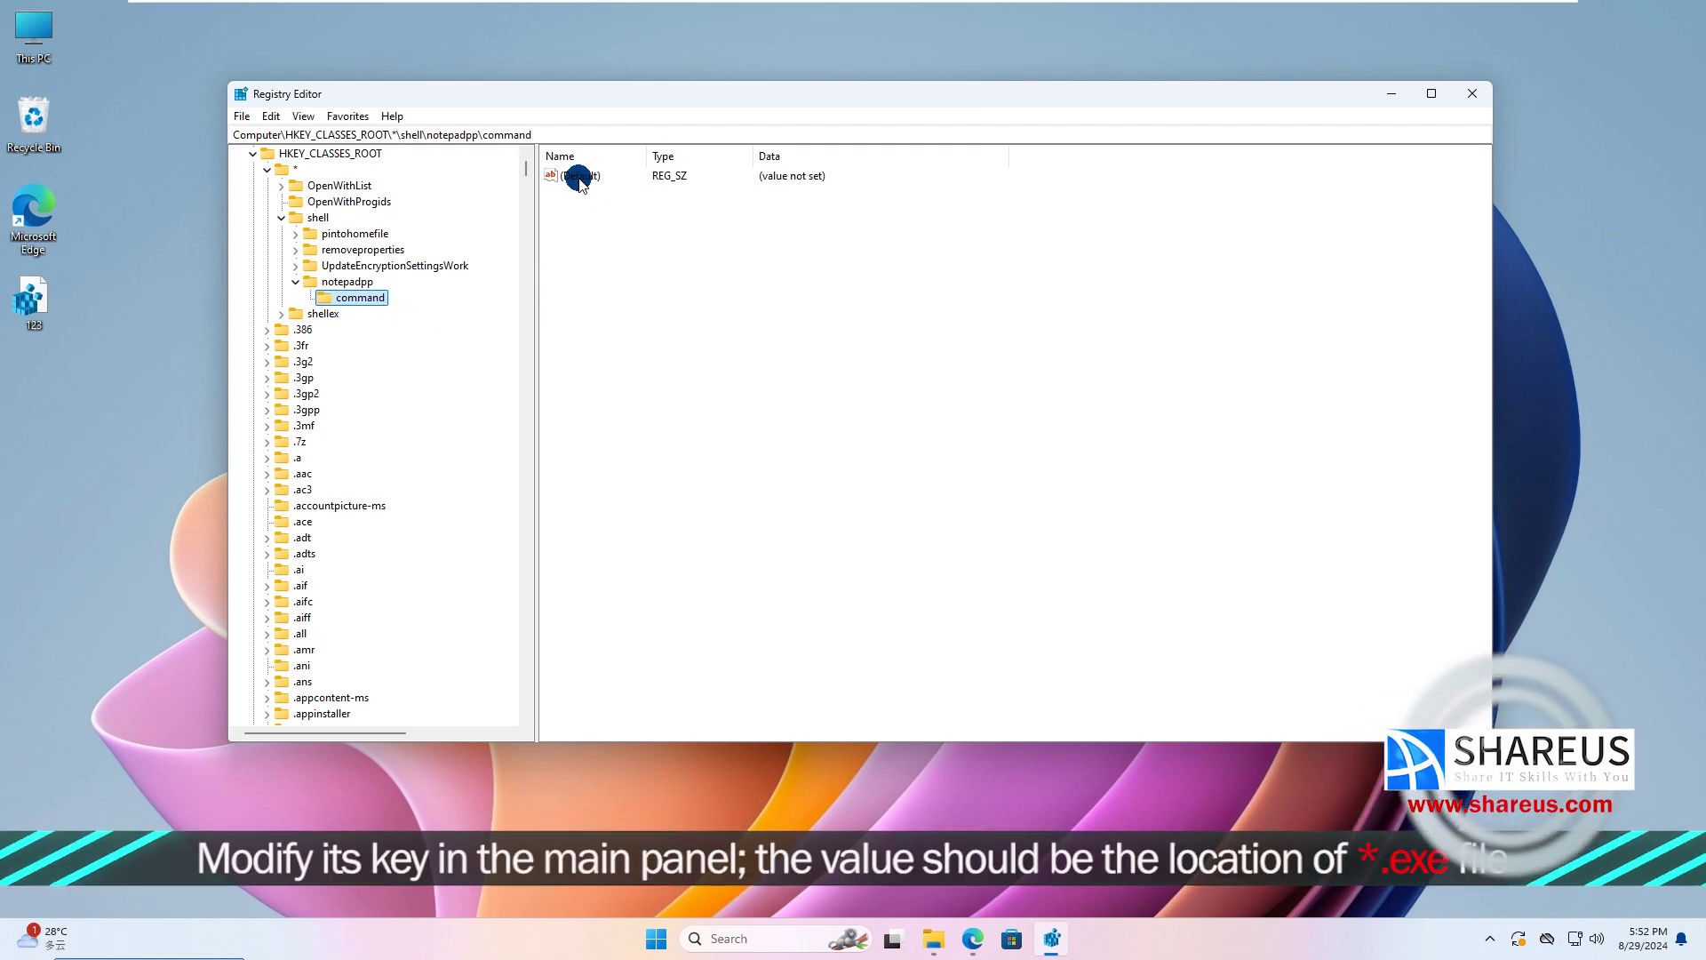
{"action": "double_click", "coordinate": [577, 176]}
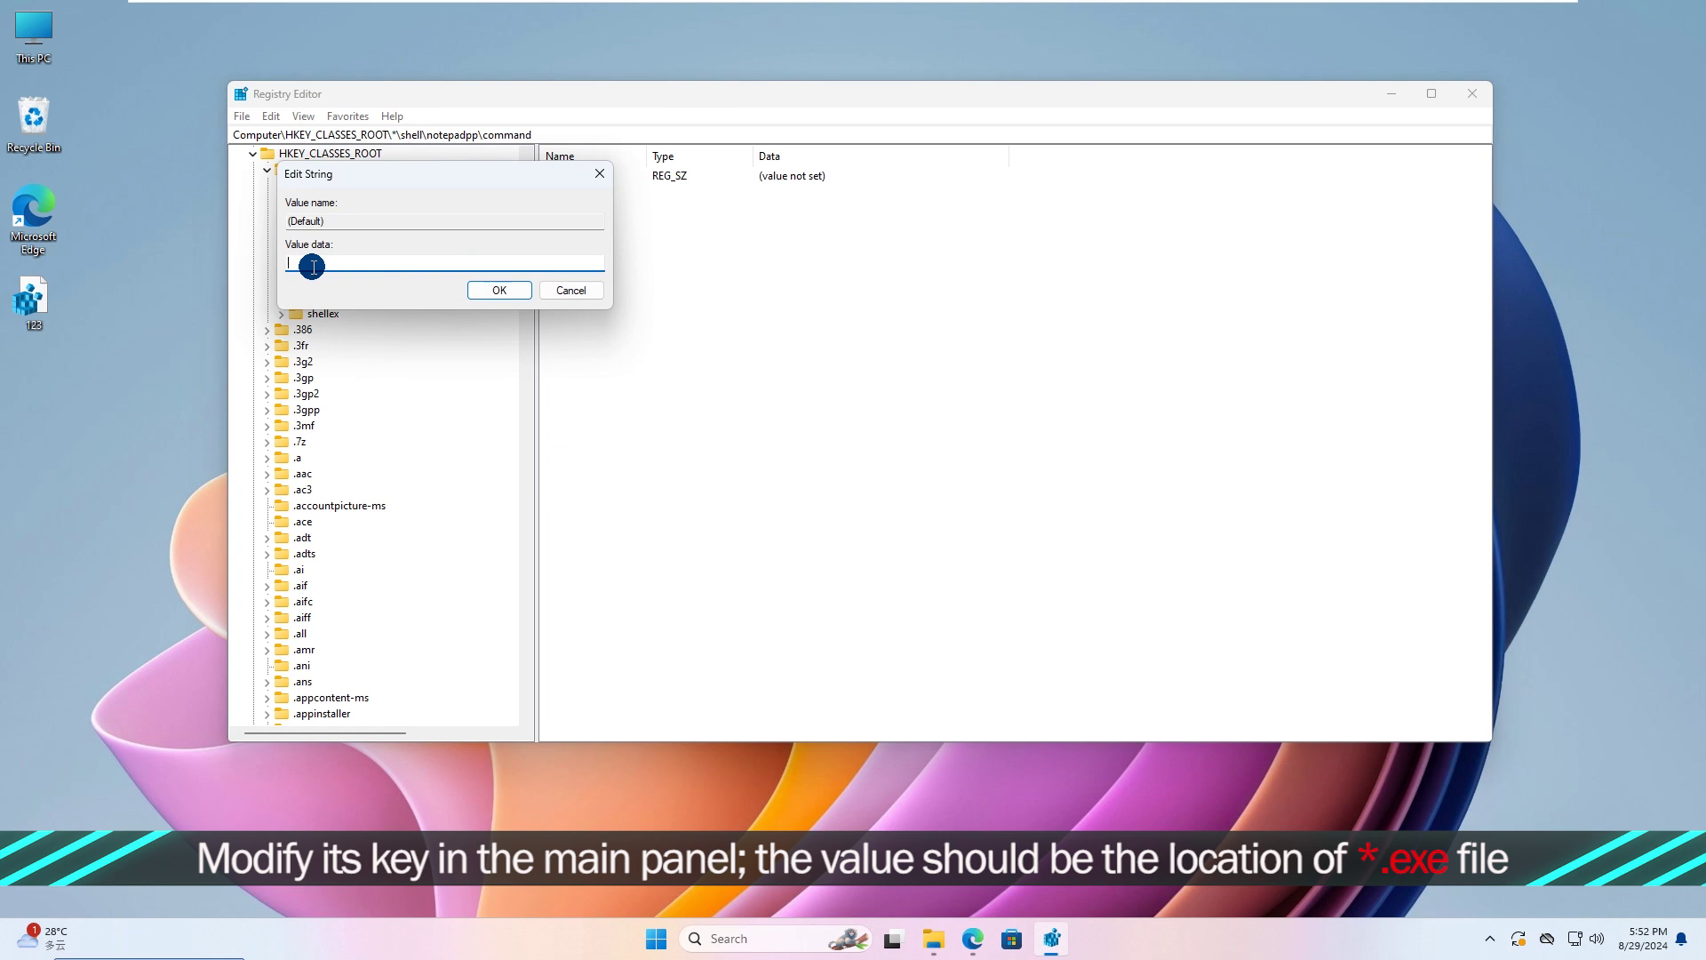
Step: Browse to D:\downloads\npp in File Explorer, copy its path, and return to the registry
{"action": "double_click", "coordinate": [24, 30]}
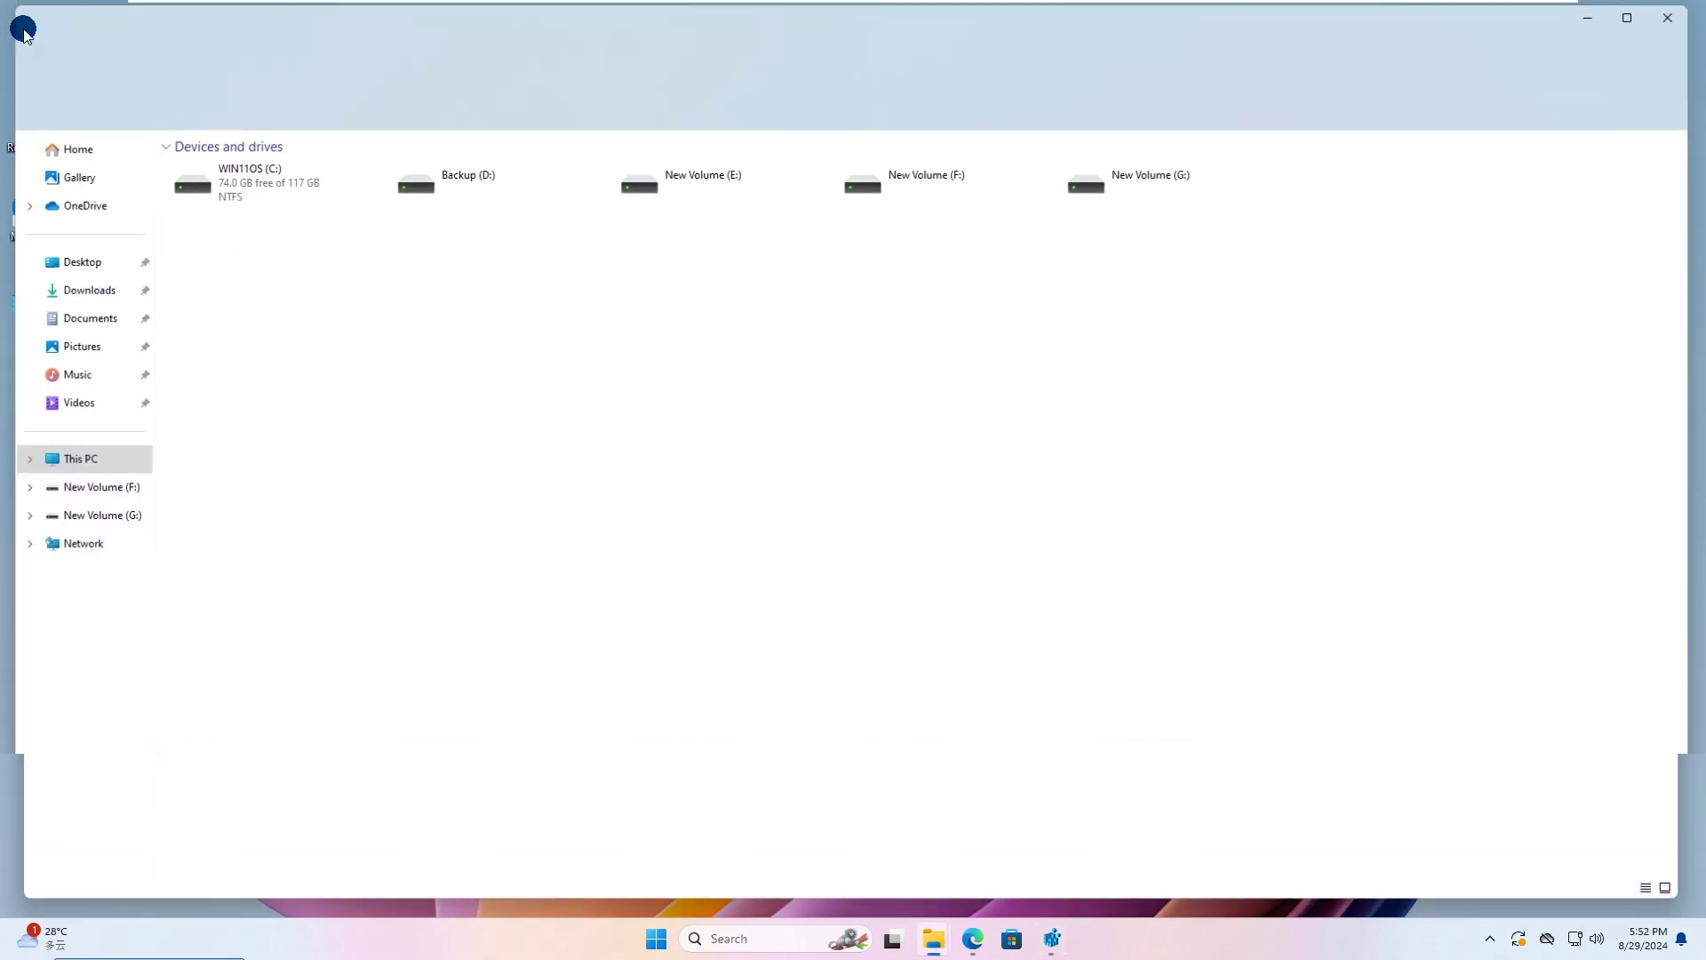
{"action": "double_click", "coordinate": [453, 187]}
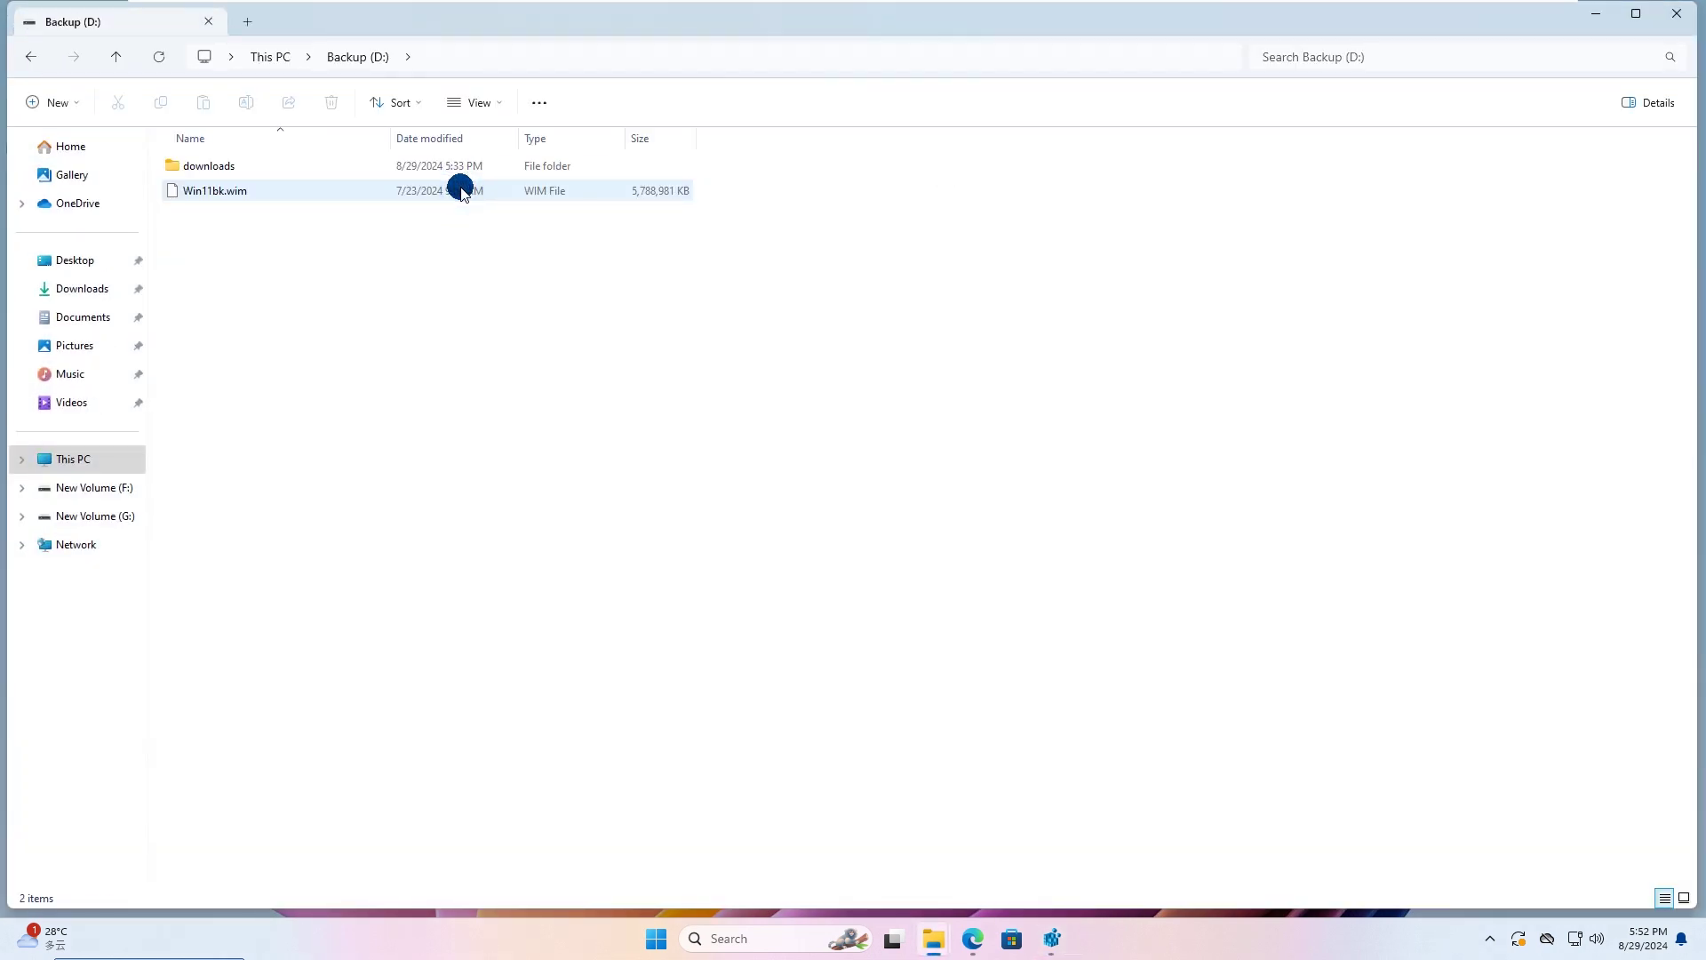
{"action": "double_click", "coordinate": [216, 166]}
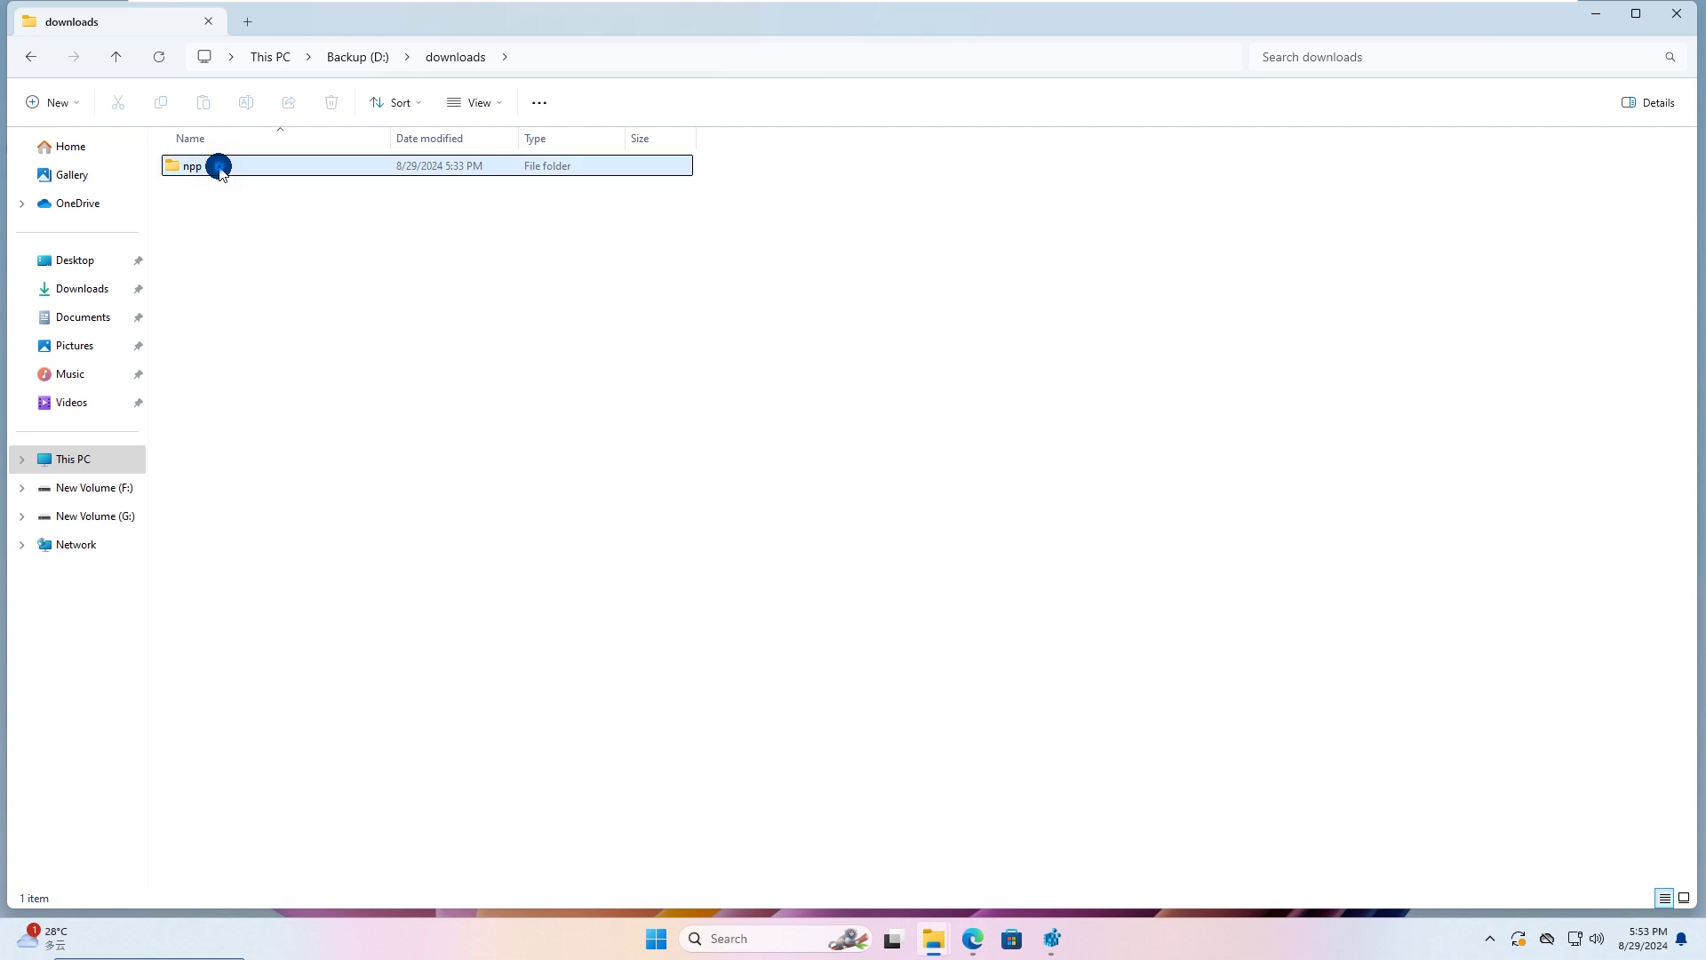
{"action": "double_click", "coordinate": [217, 165]}
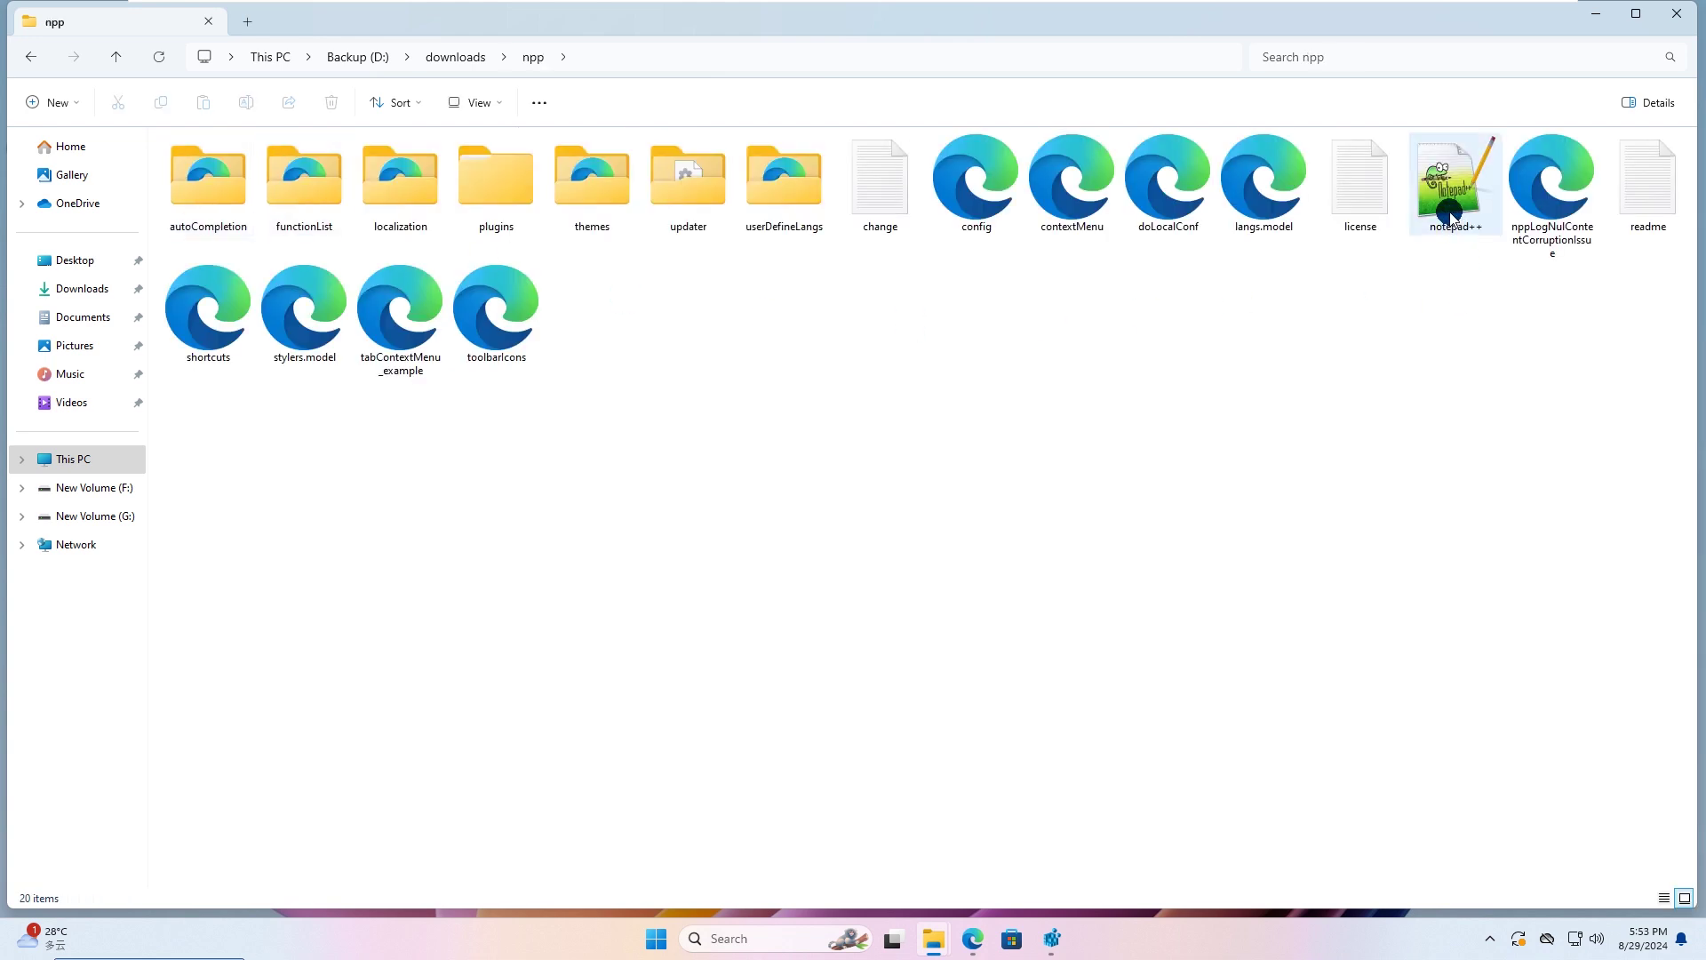
{"action": "left_click", "coordinate": [1430, 241]}
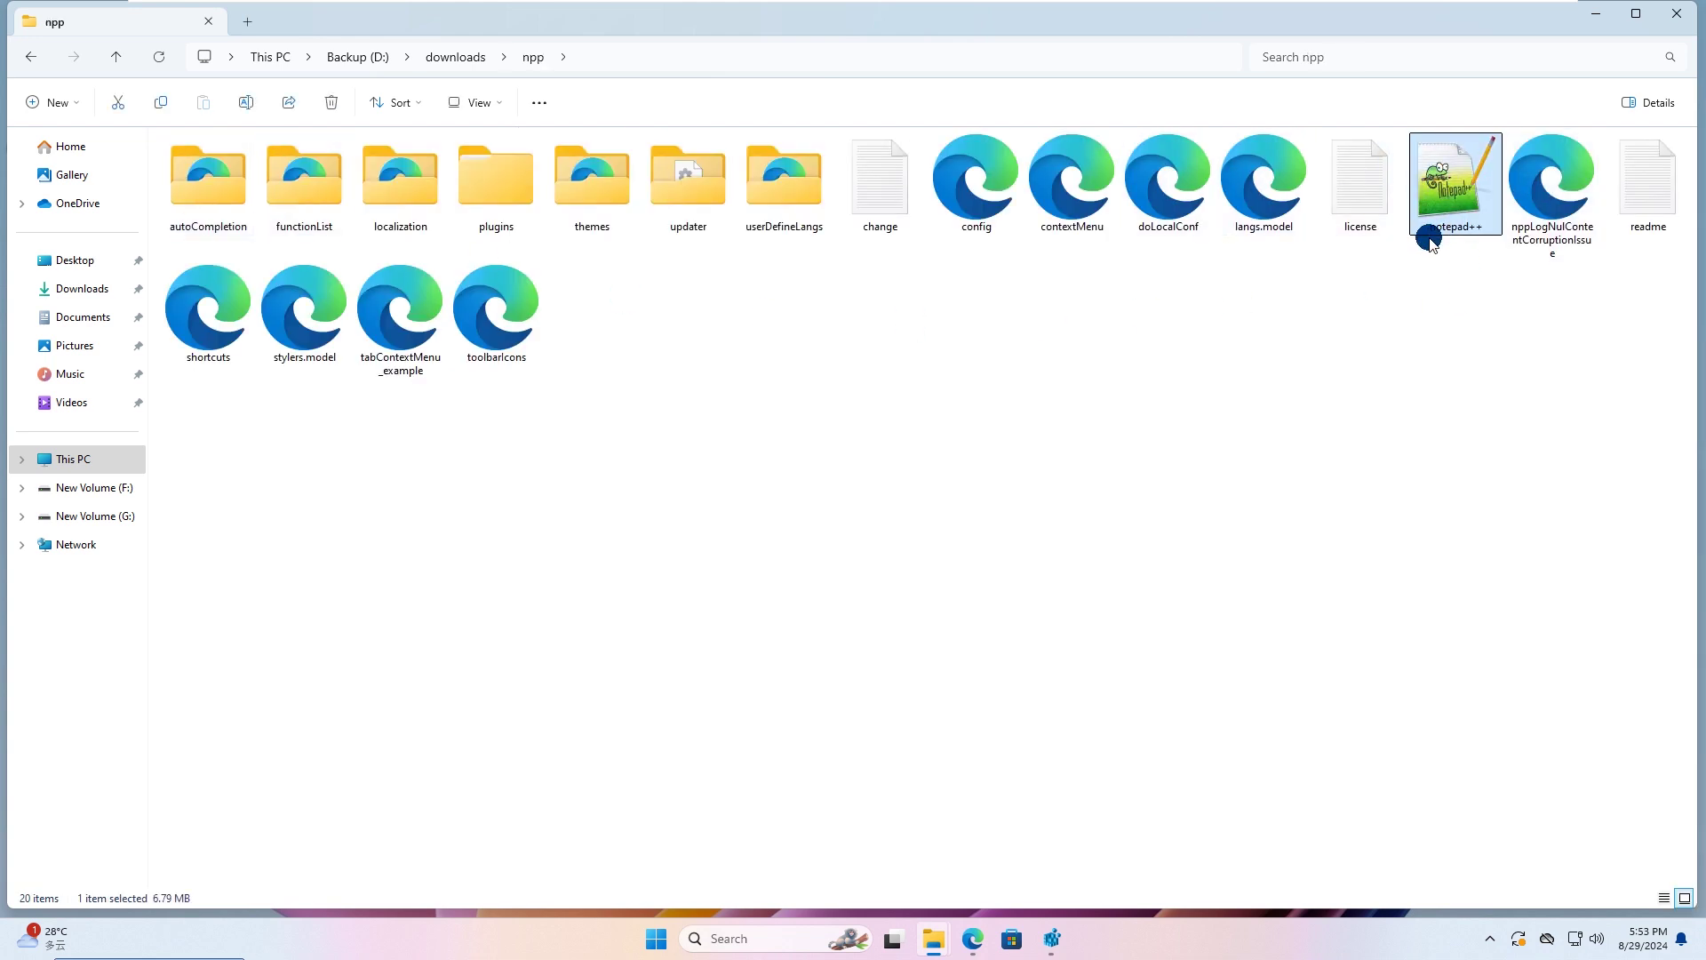
{"action": "left_click", "coordinate": [604, 64]}
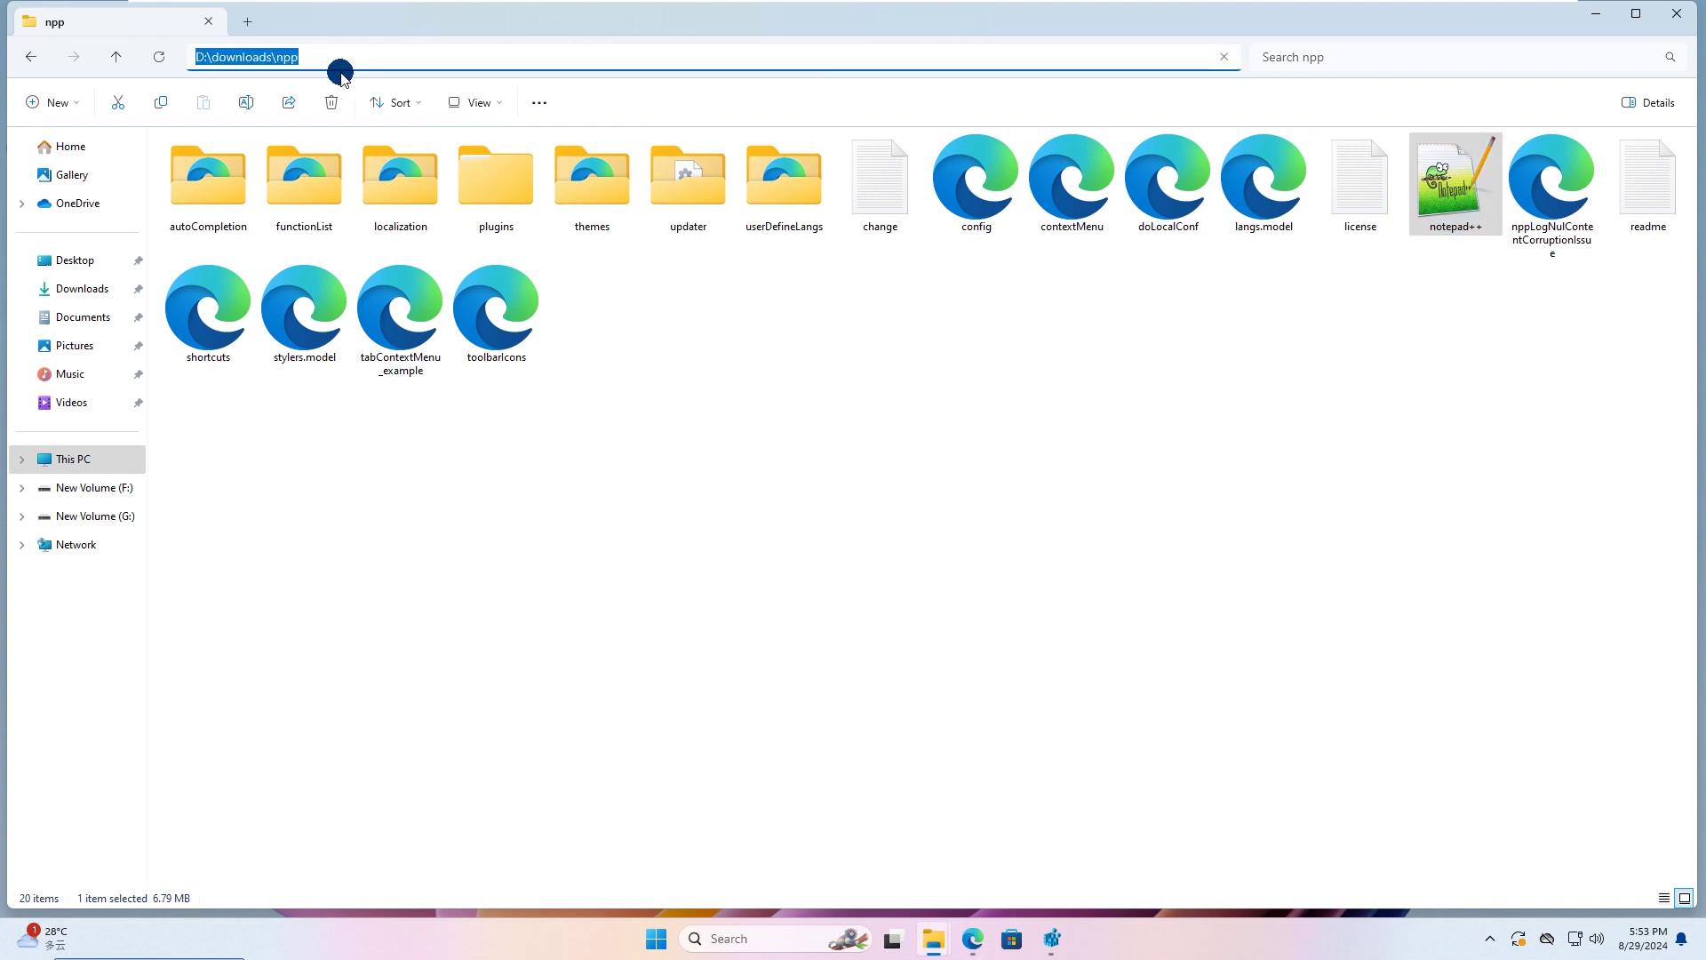
{"action": "left_click", "coordinate": [1594, 19]}
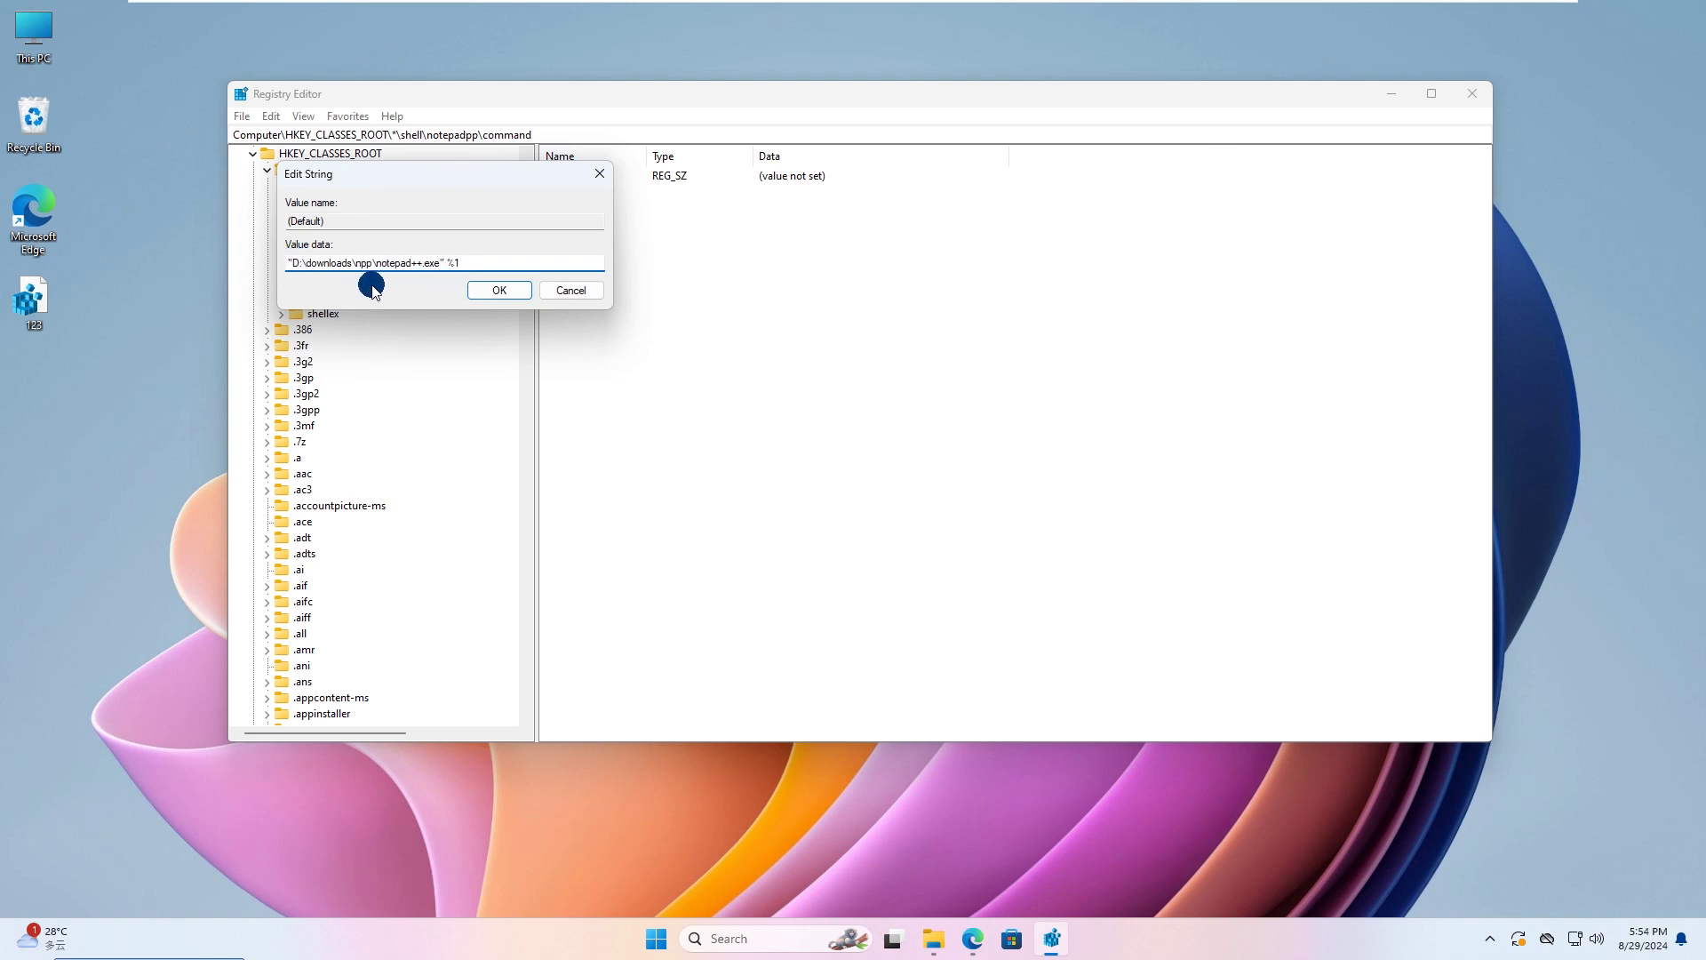
Step: Save the command value "D:\downloads\npp\notepad++.exe" %1 and verify the entry on desktop file 123
{"action": "left_click", "coordinate": [499, 291]}
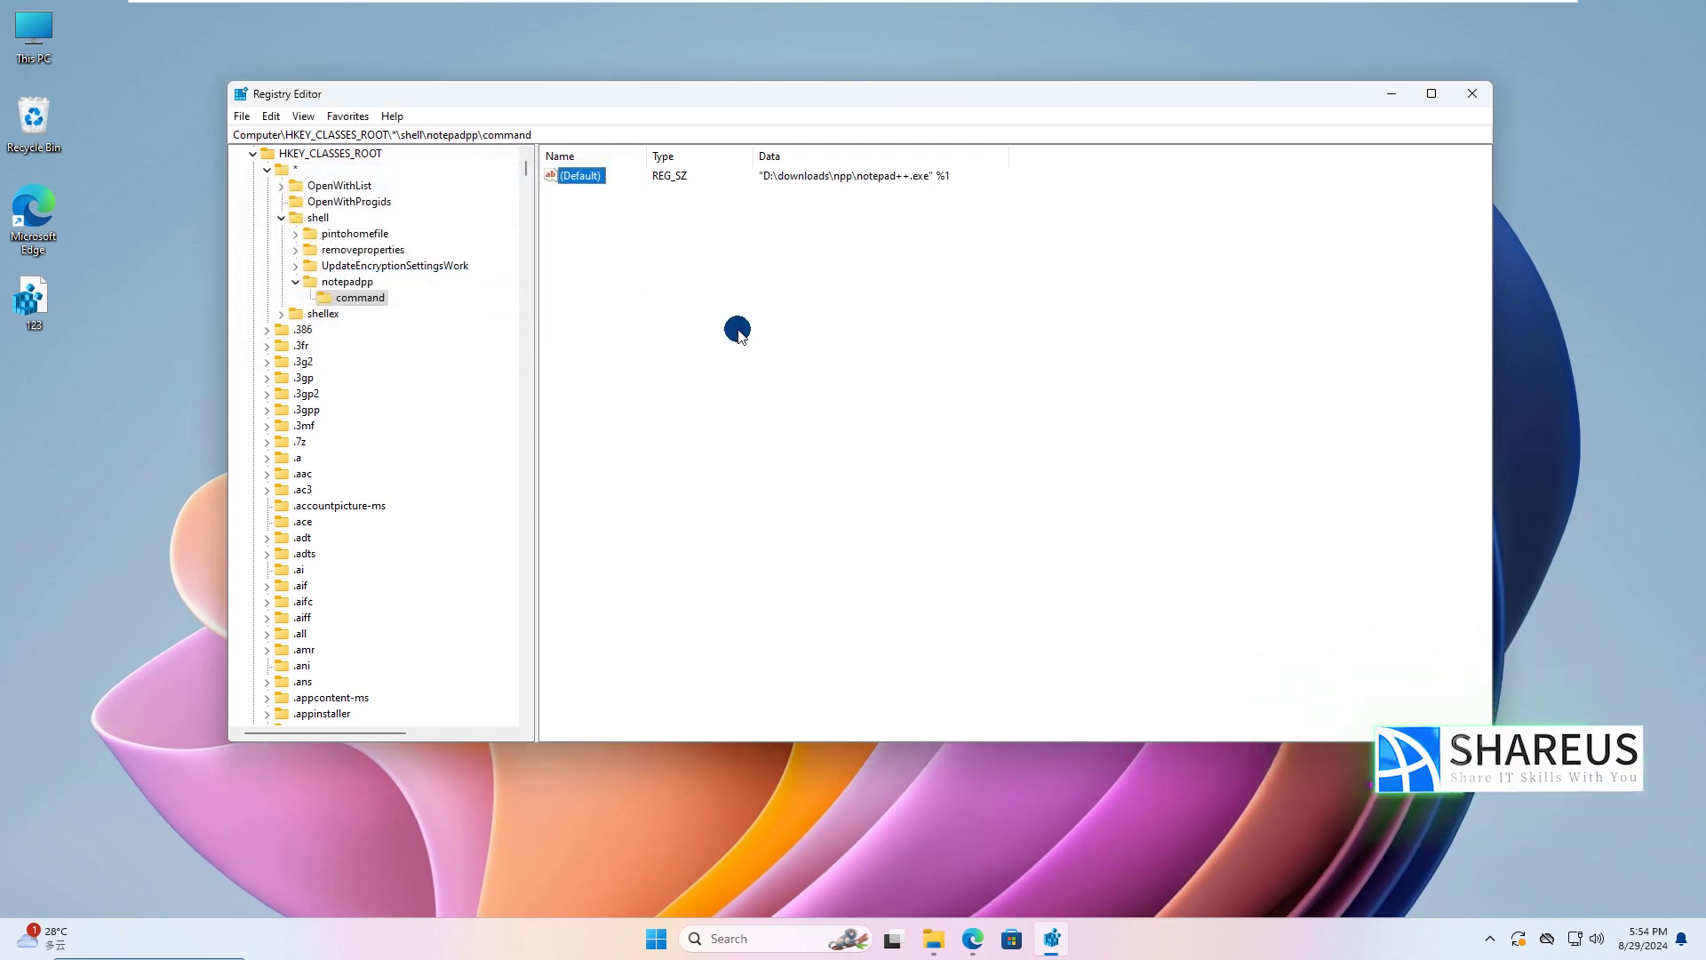
{"action": "left_click", "coordinate": [738, 330]}
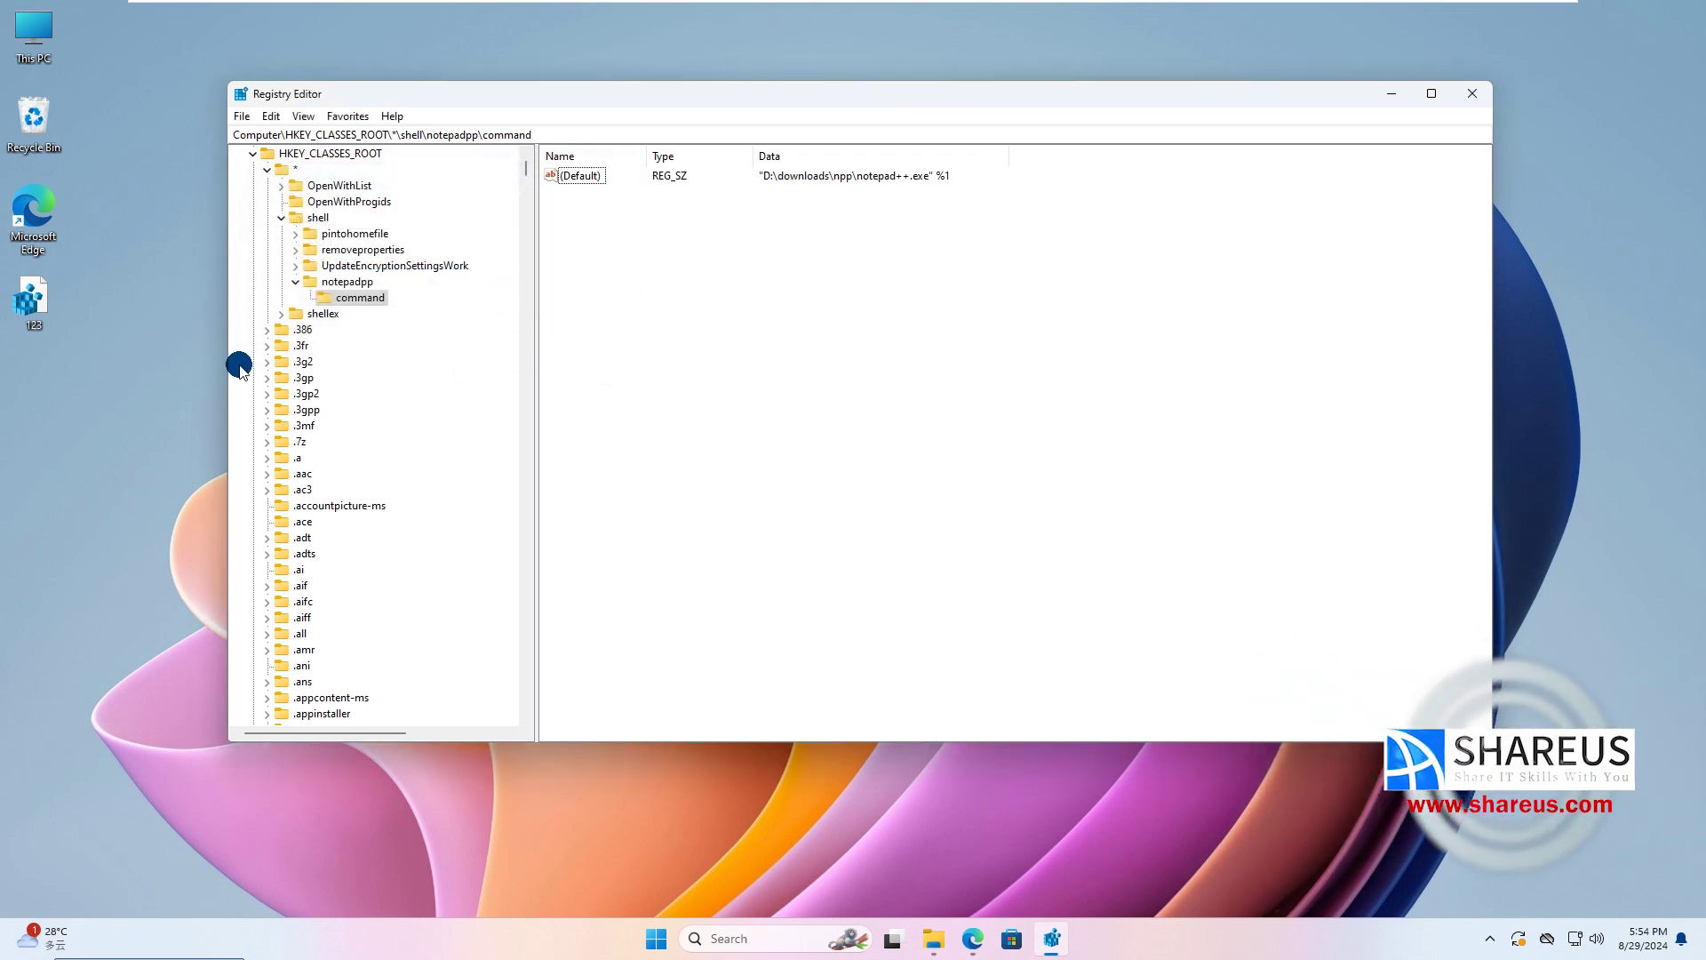
{"action": "left_click", "coordinate": [30, 282]}
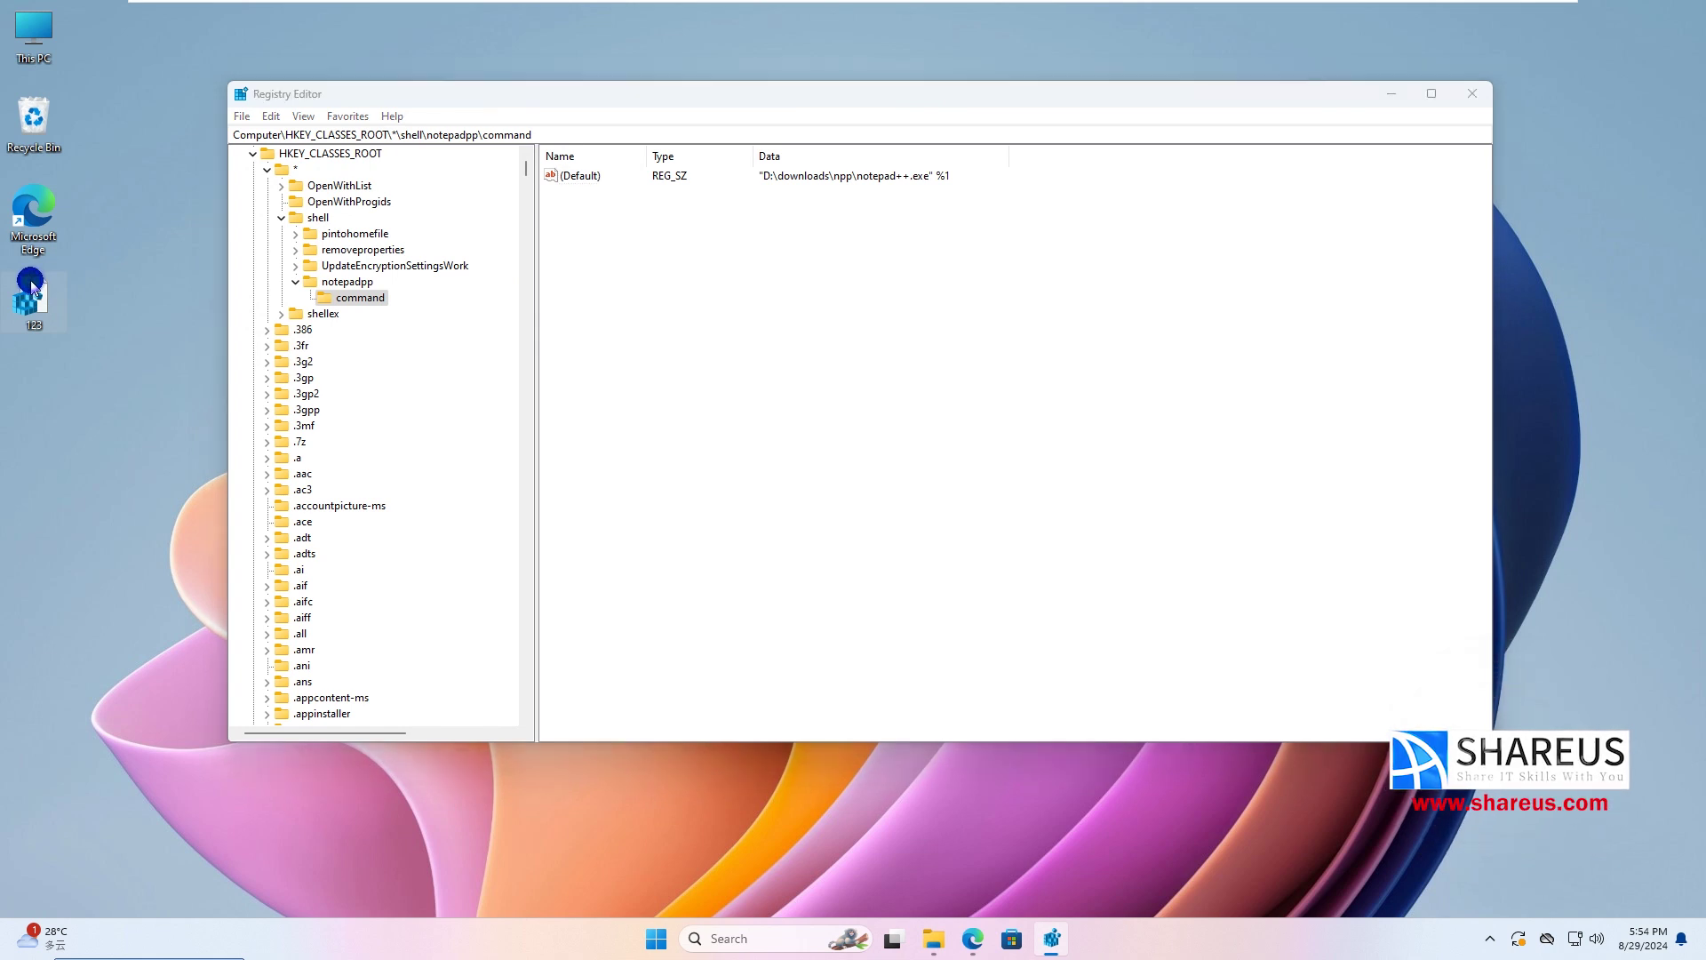
{"action": "right_click", "coordinate": [30, 281]}
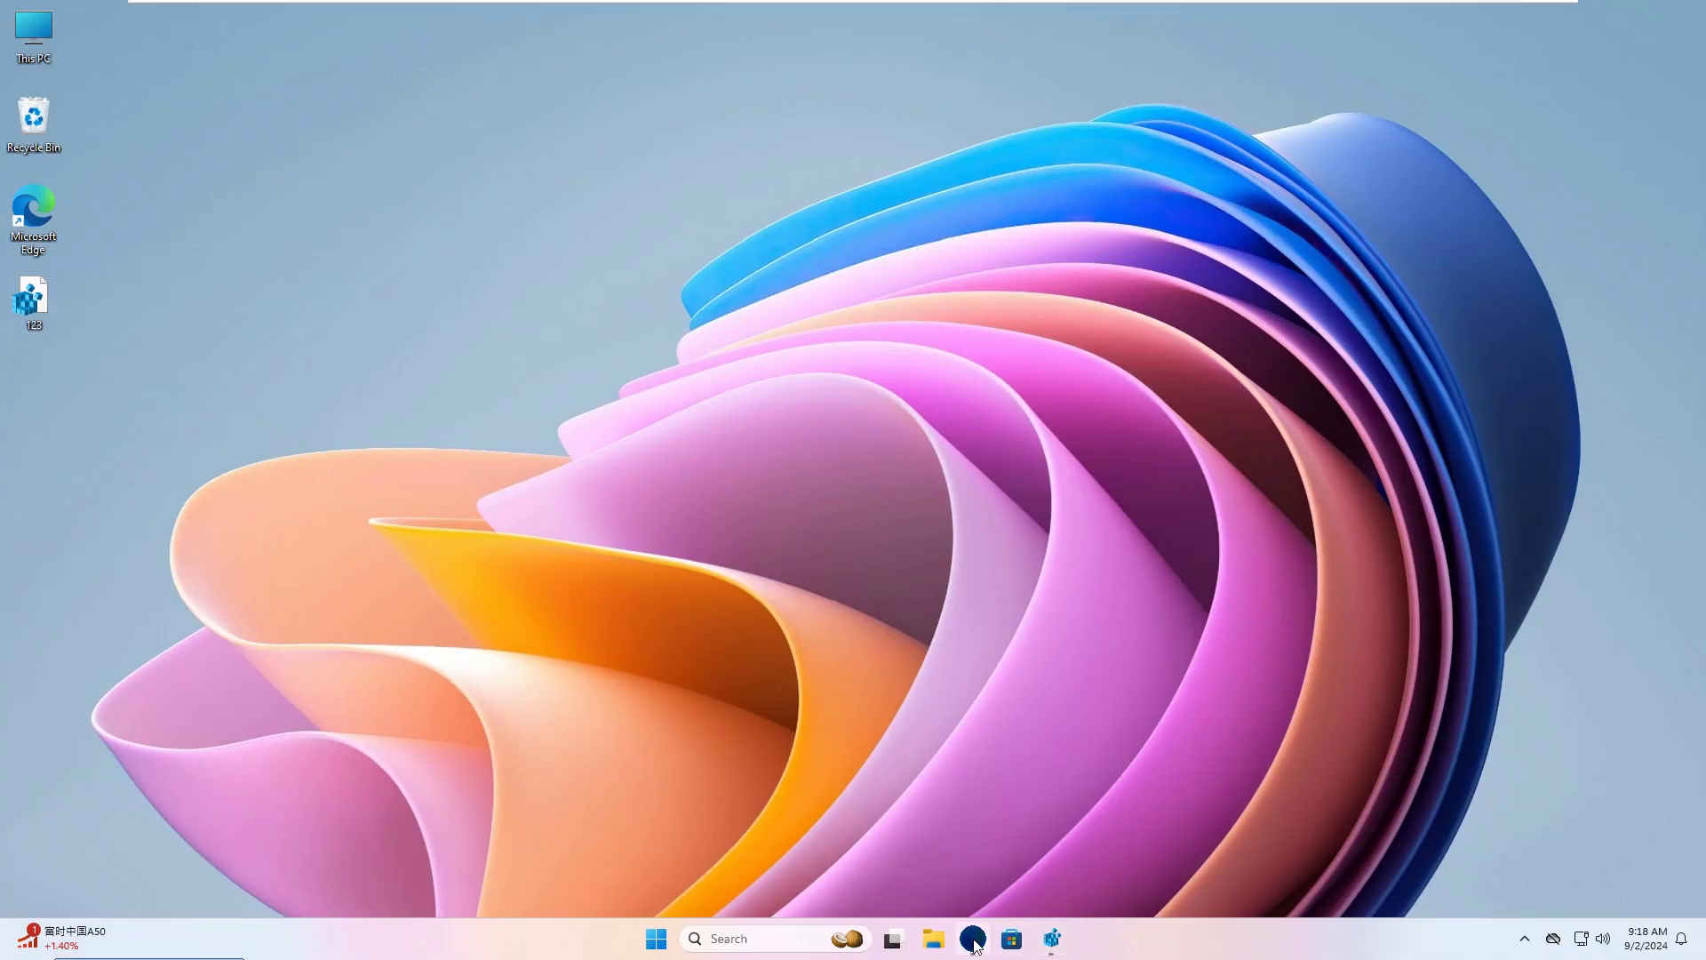
Step: Bring Edge back to iconarchive.com and open the Gartoon Redux Places pack from Recently posted
{"action": "left_click", "coordinate": [972, 938]}
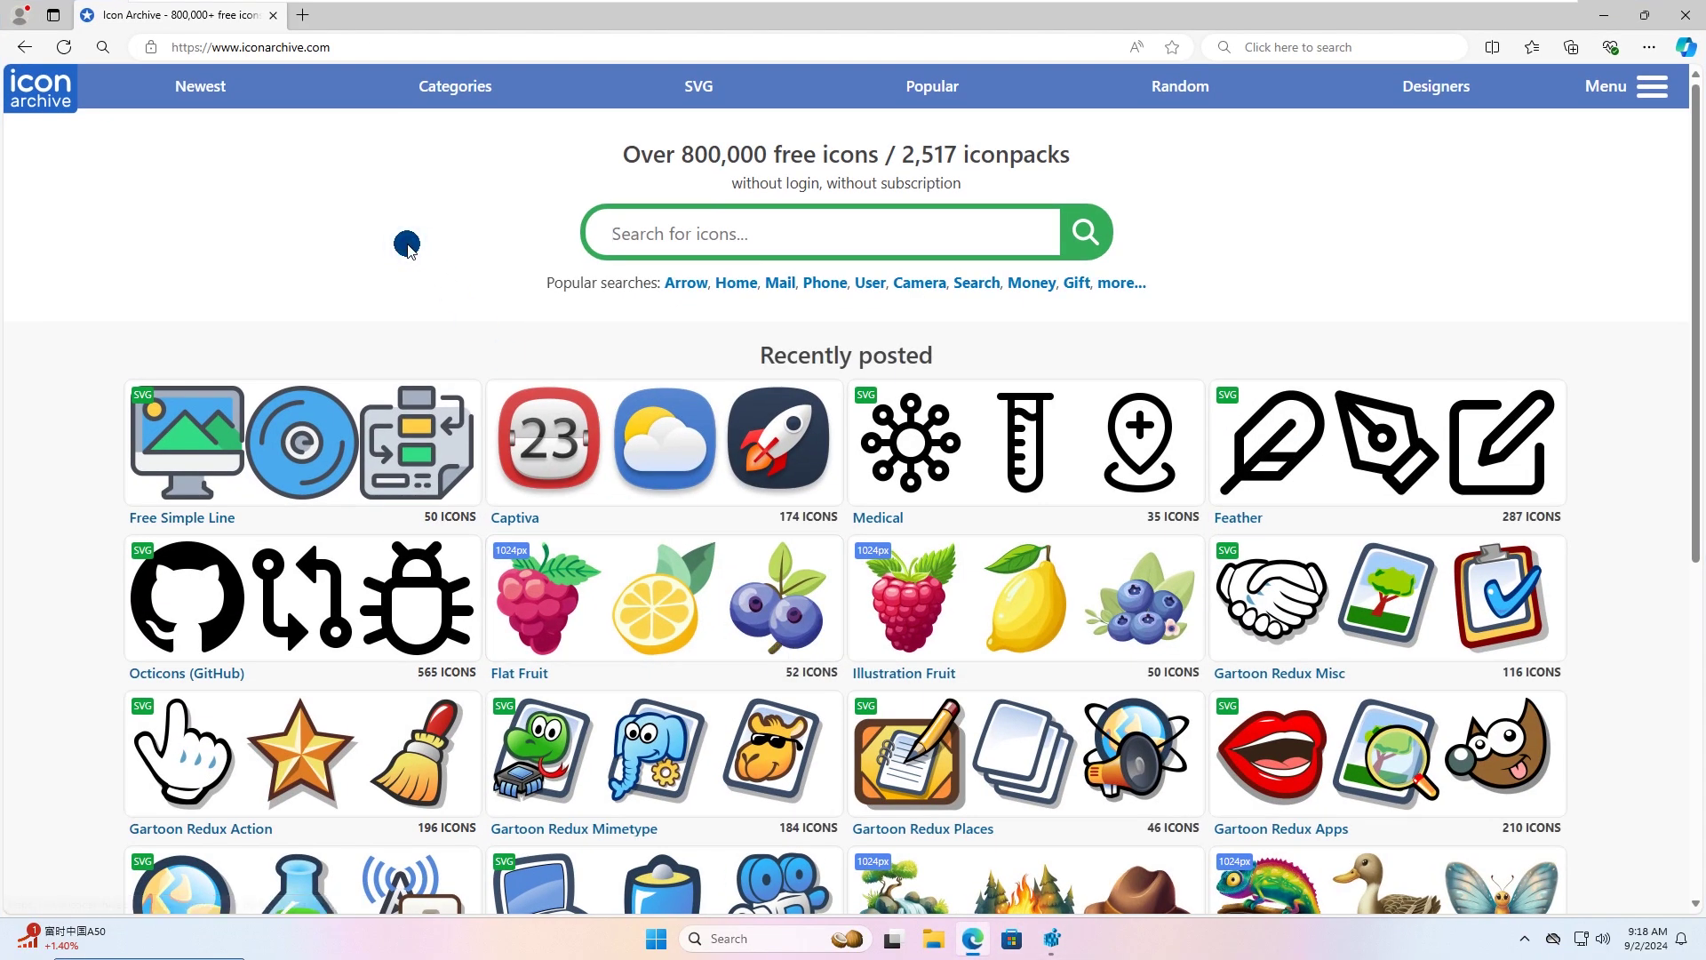
{"action": "left_click", "coordinate": [275, 49]}
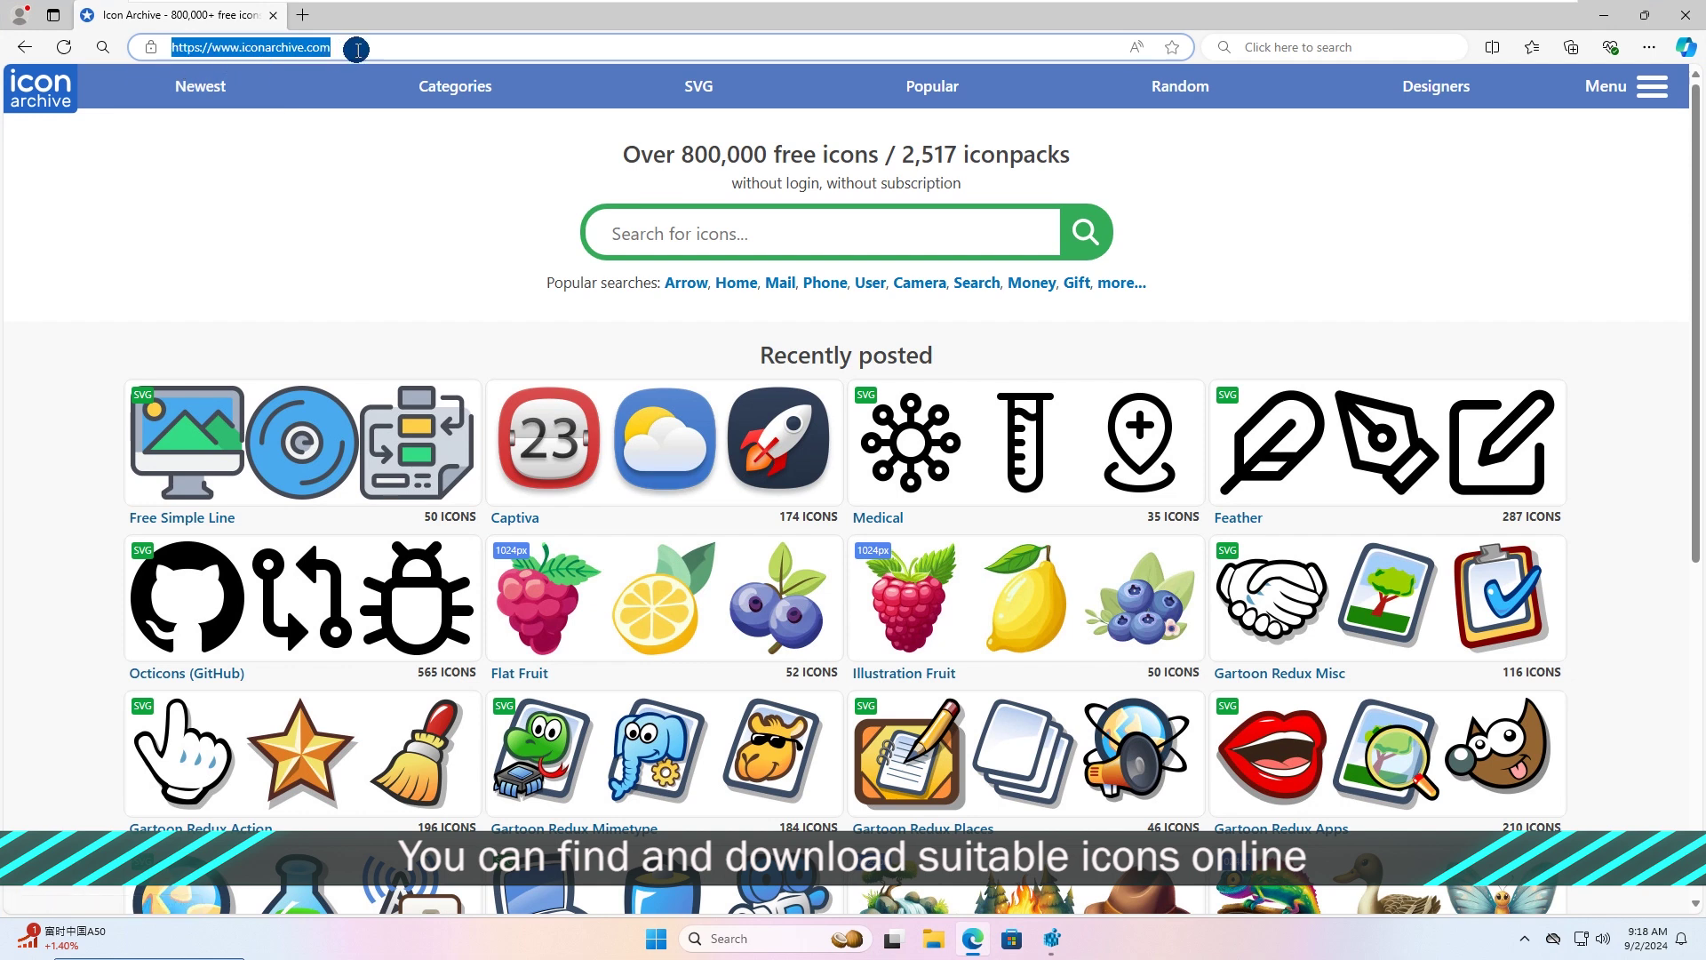
{"action": "left_click", "coordinate": [366, 47]}
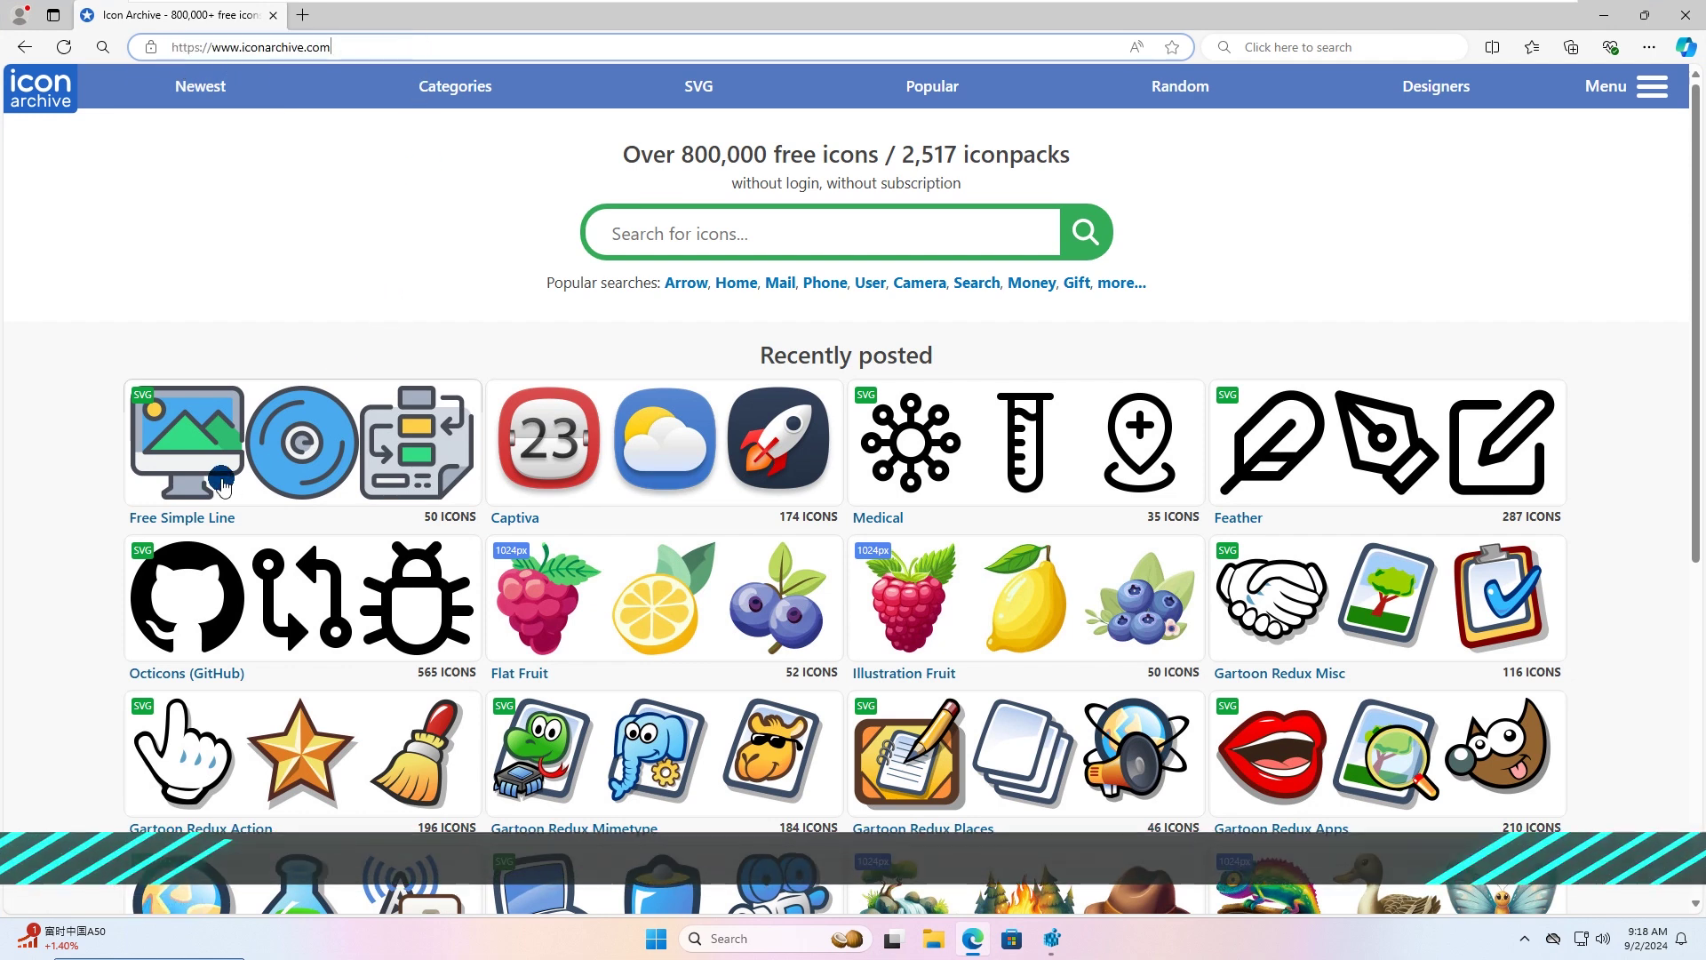
{"action": "scroll", "coordinate": [1130, 566], "scroll_direction": "down", "scroll_amount": 5}
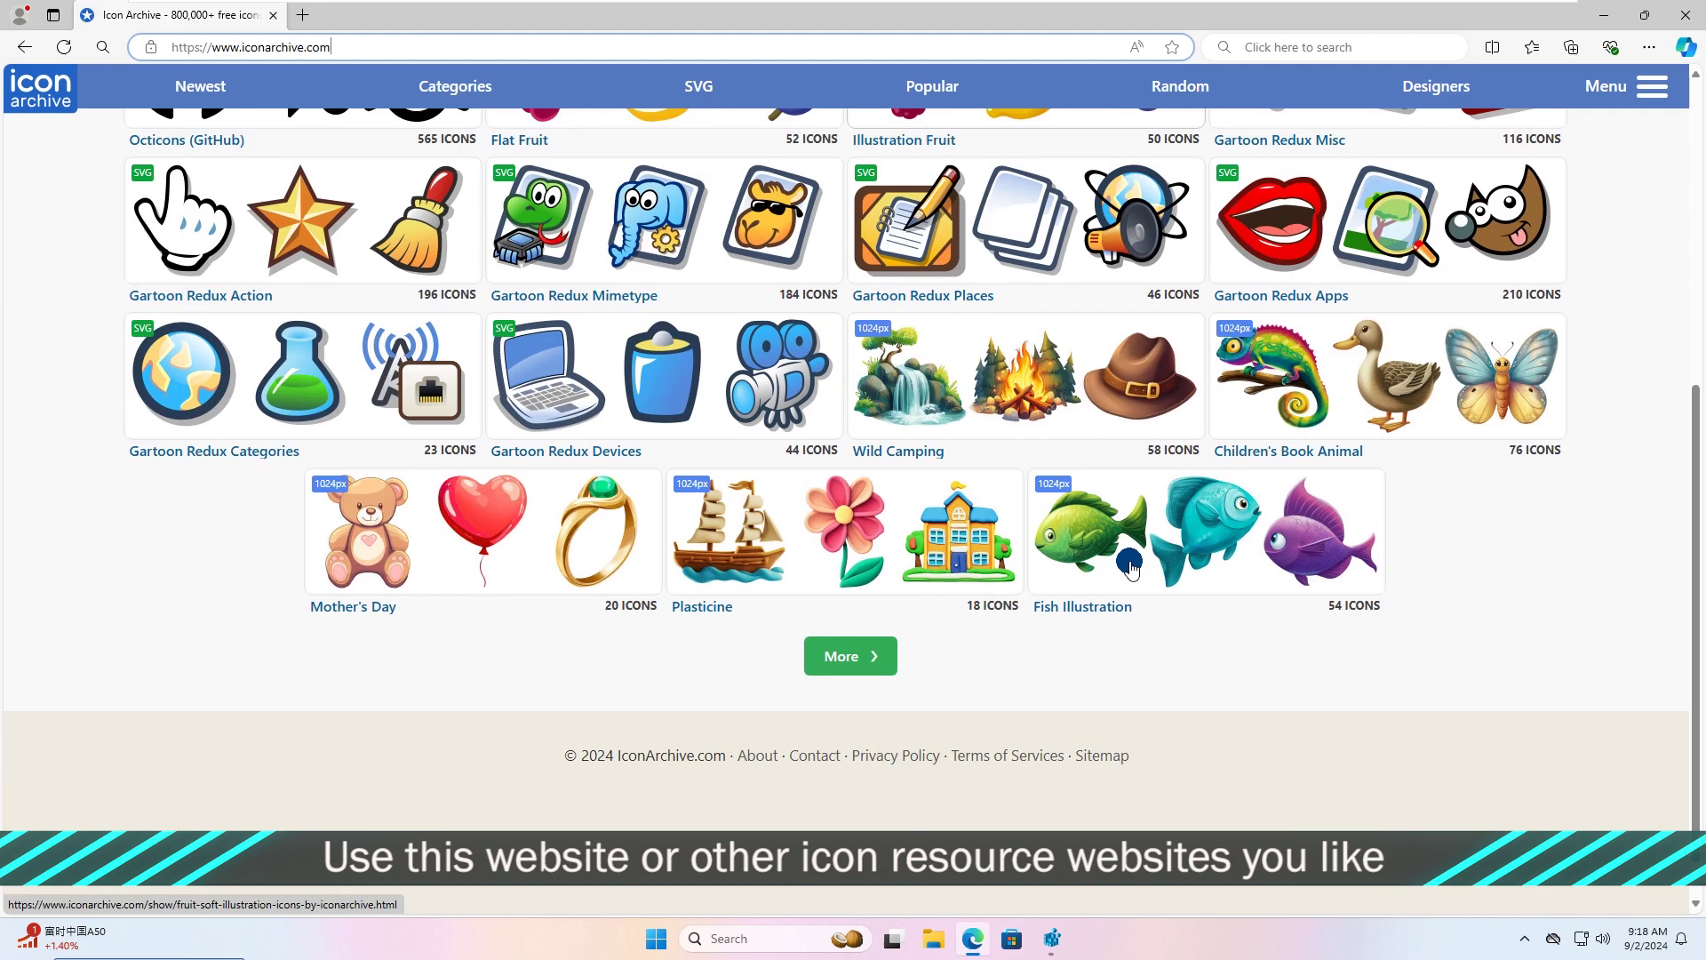
{"action": "scroll", "coordinate": [1130, 566], "scroll_direction": "up", "scroll_amount": 5}
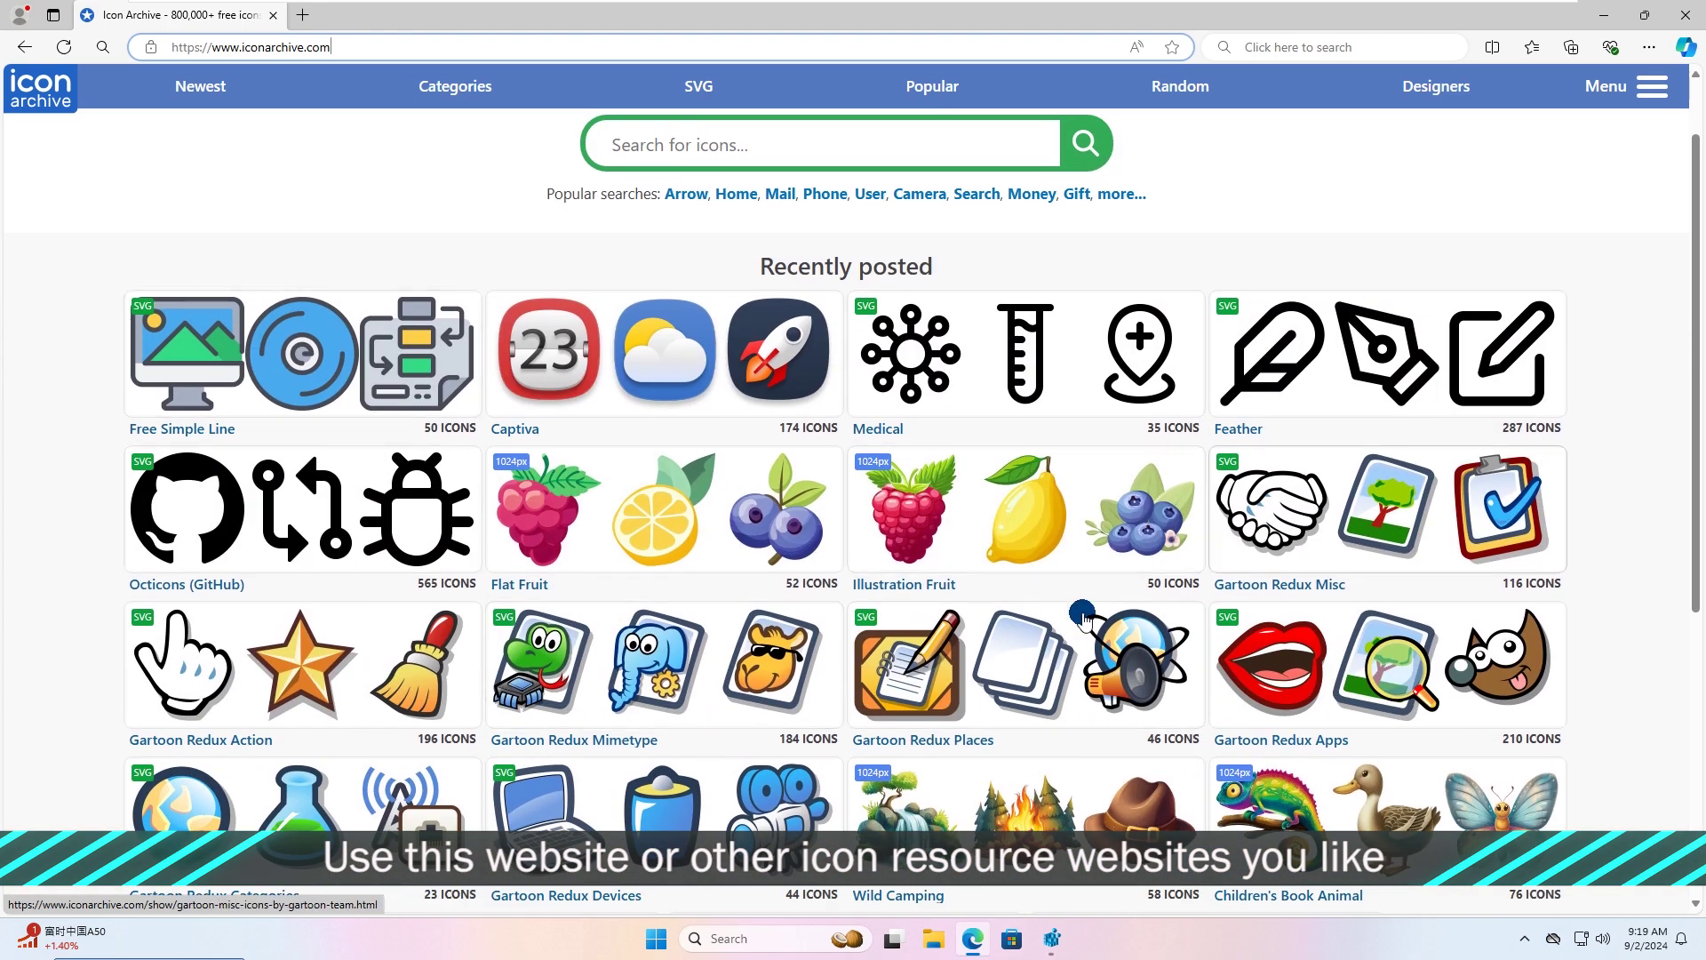
{"action": "scroll", "coordinate": [949, 576], "scroll_direction": "down", "scroll_amount": 2}
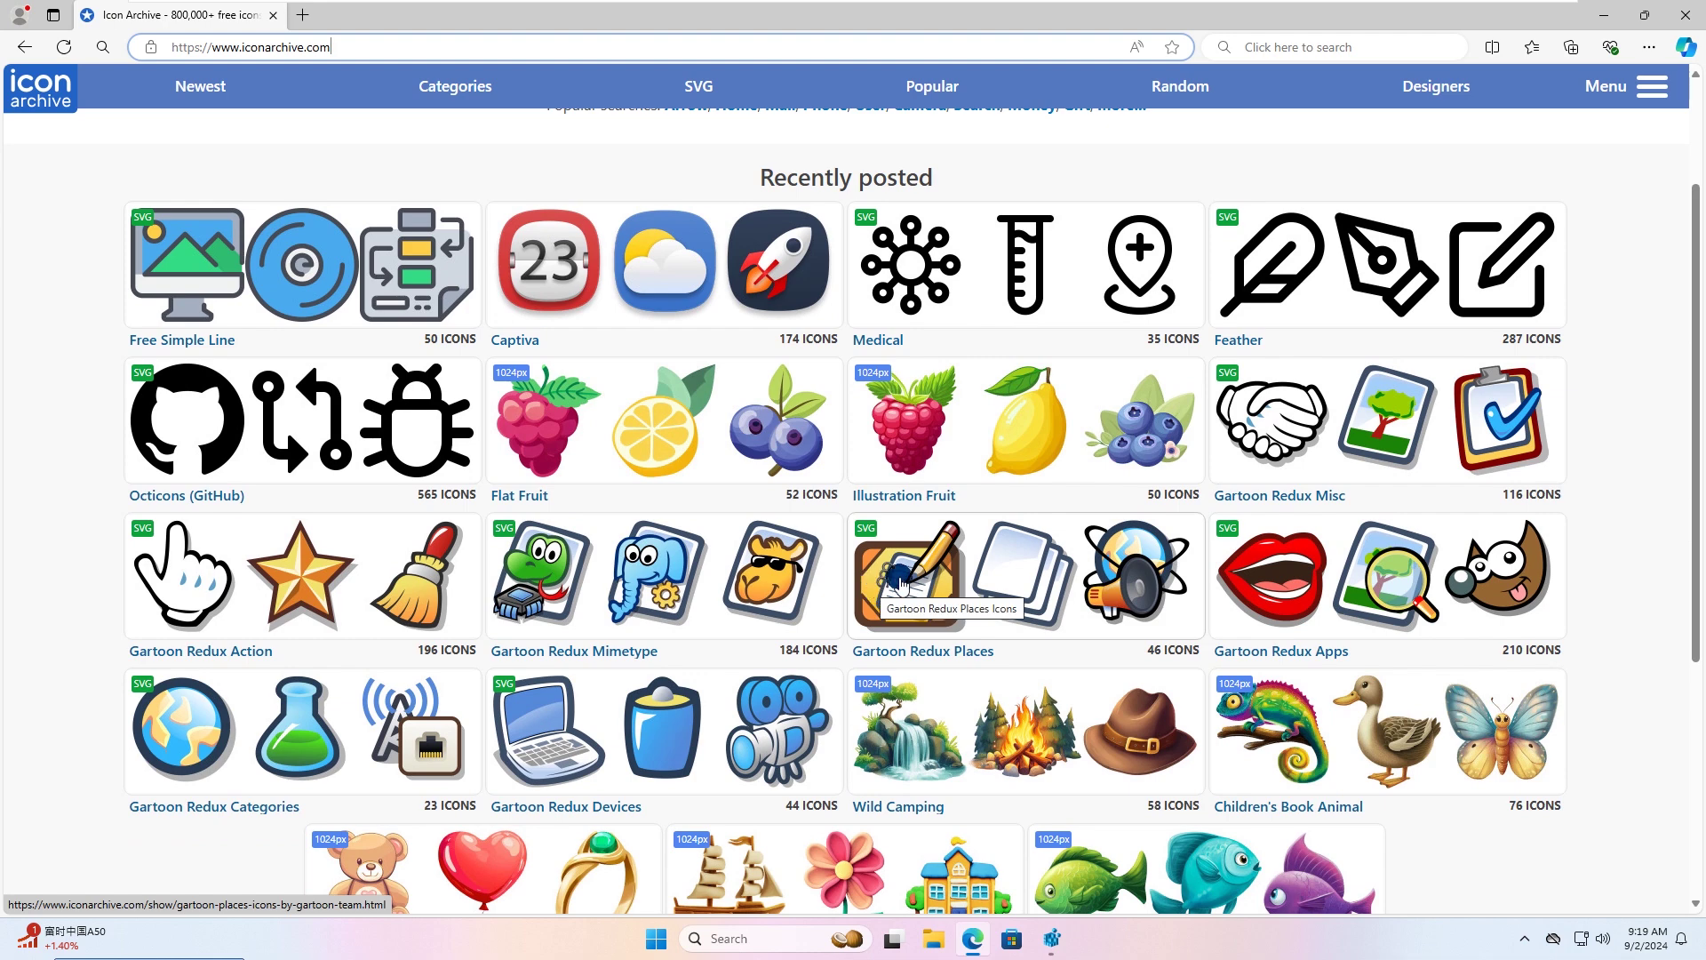
{"action": "left_click", "coordinate": [905, 584]}
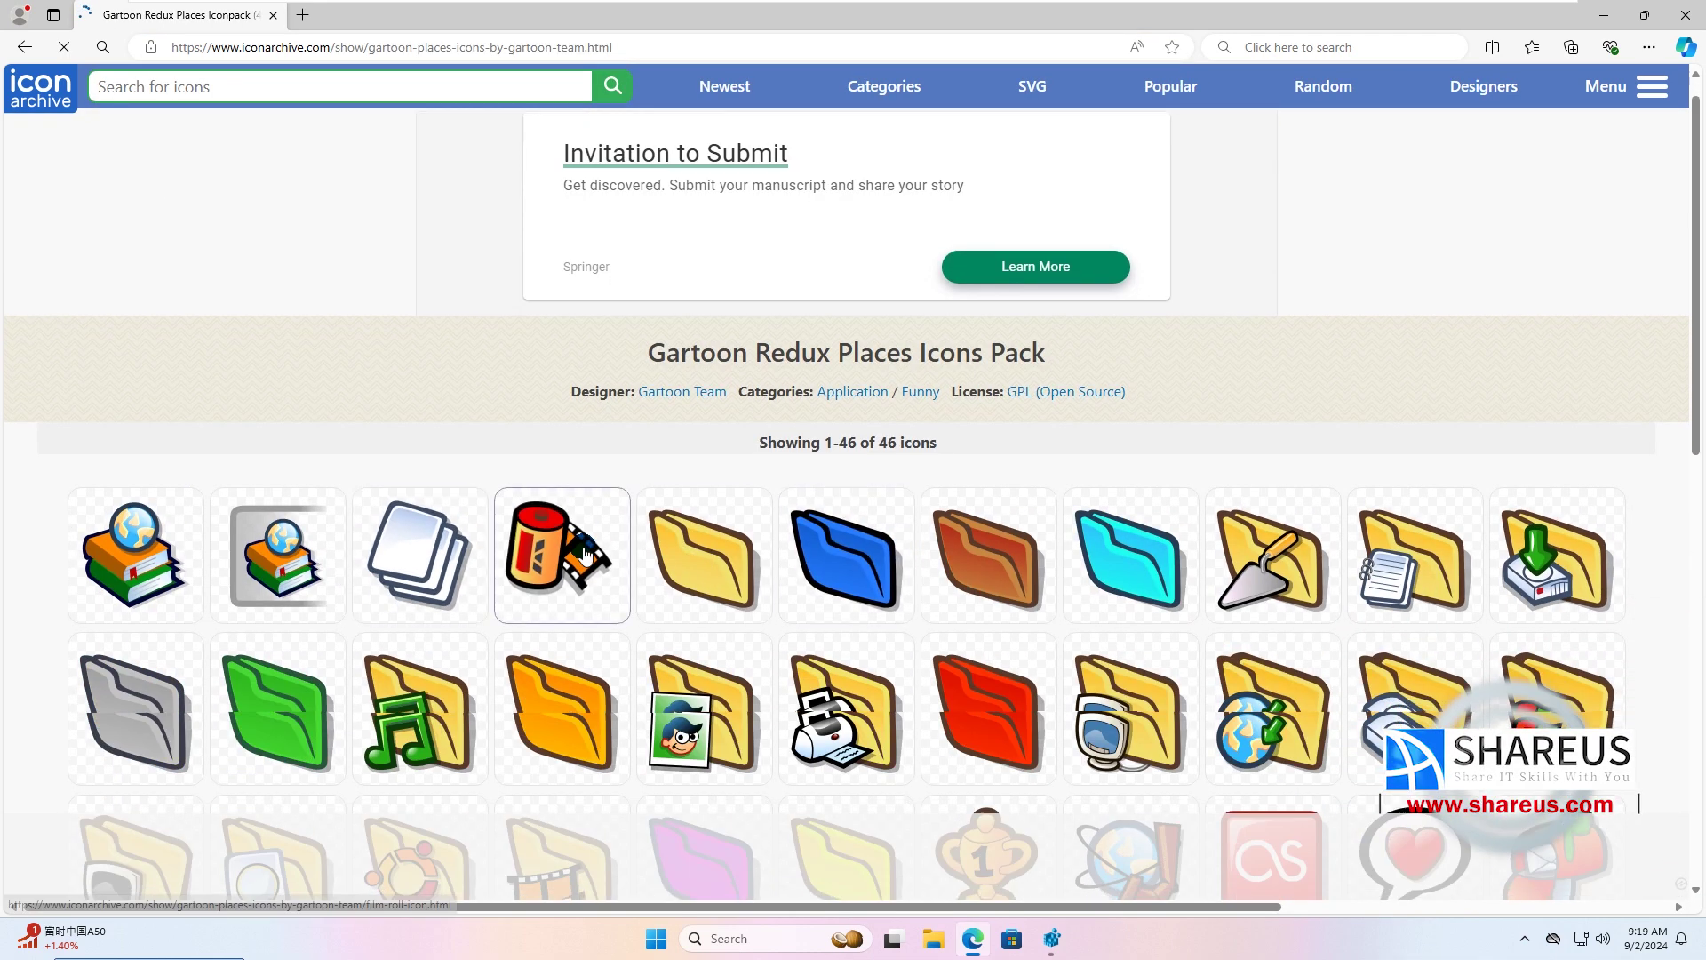
Step: Open the Folder documents icon and download it in Windows ICO format
{"action": "scroll", "coordinate": [583, 551], "scroll_direction": "down", "scroll_amount": 5}
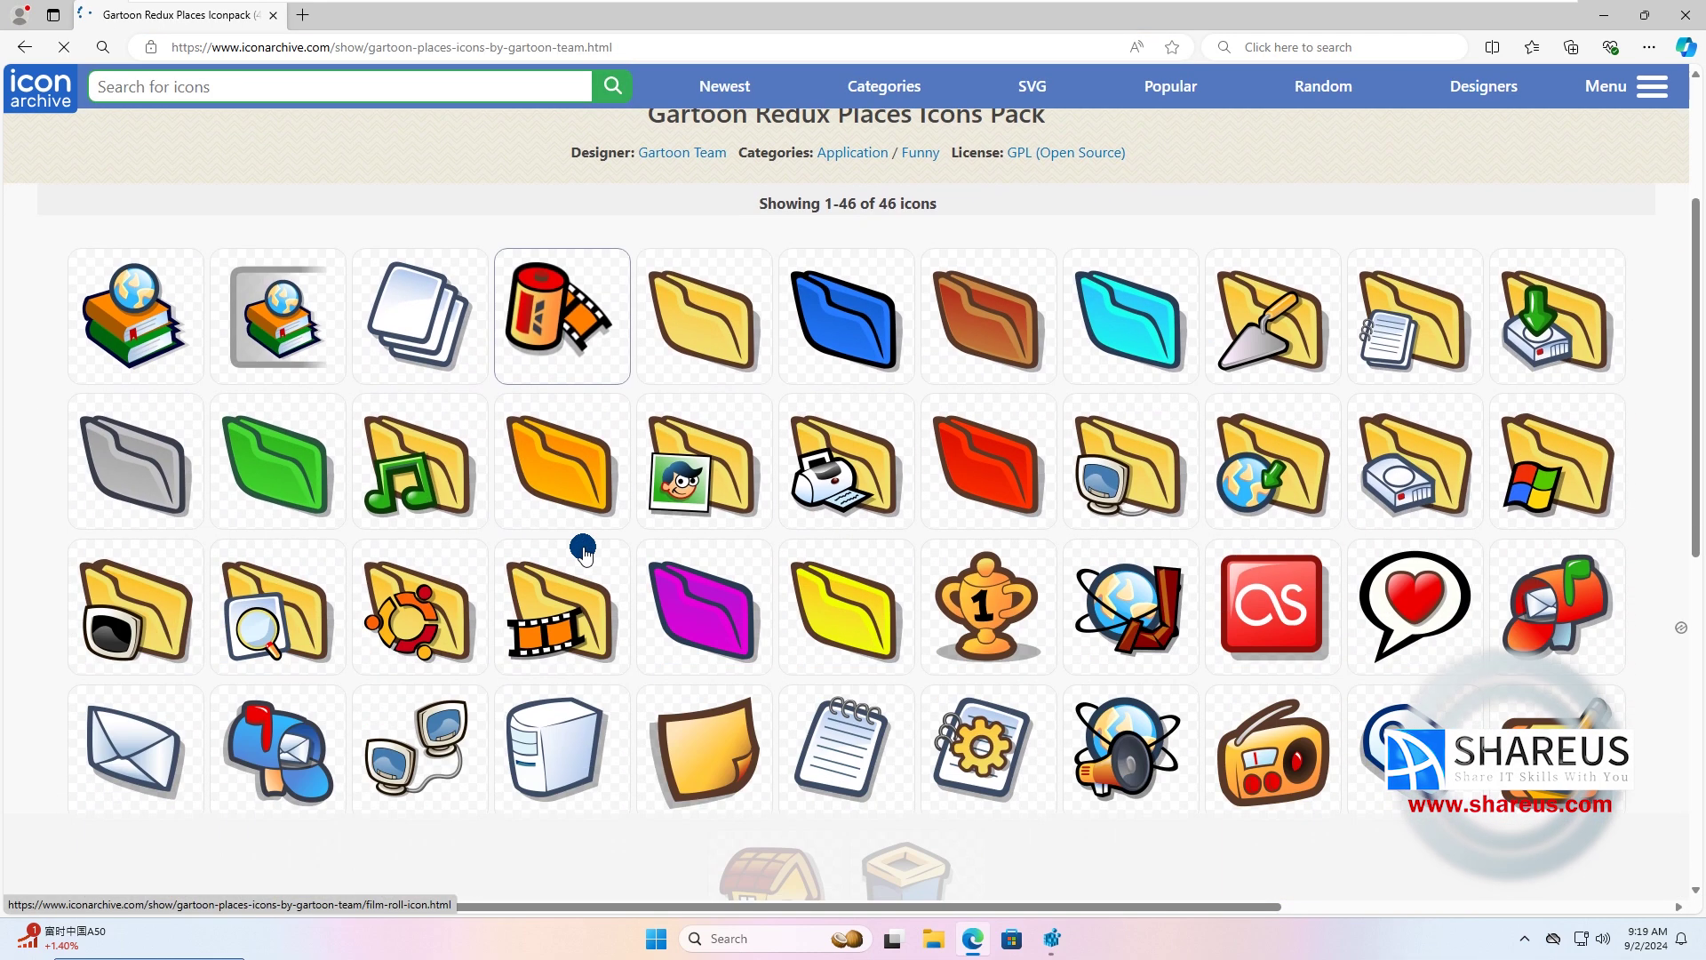
{"action": "left_click", "coordinate": [1416, 339]}
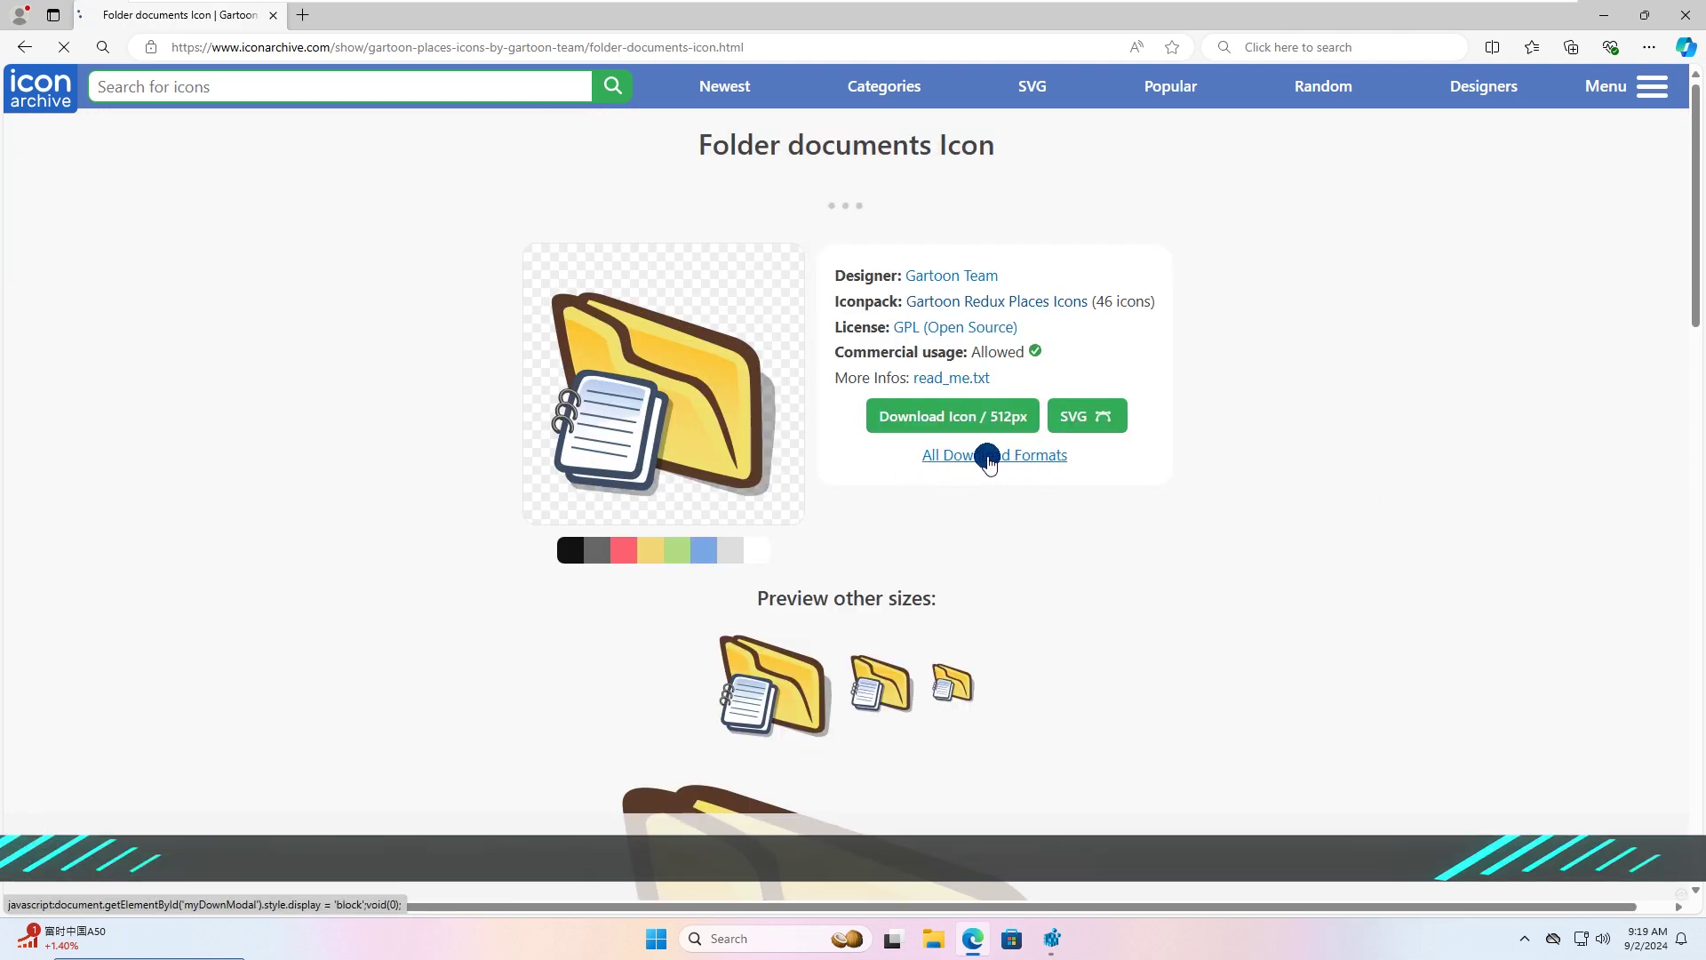
{"action": "left_click", "coordinate": [986, 457]}
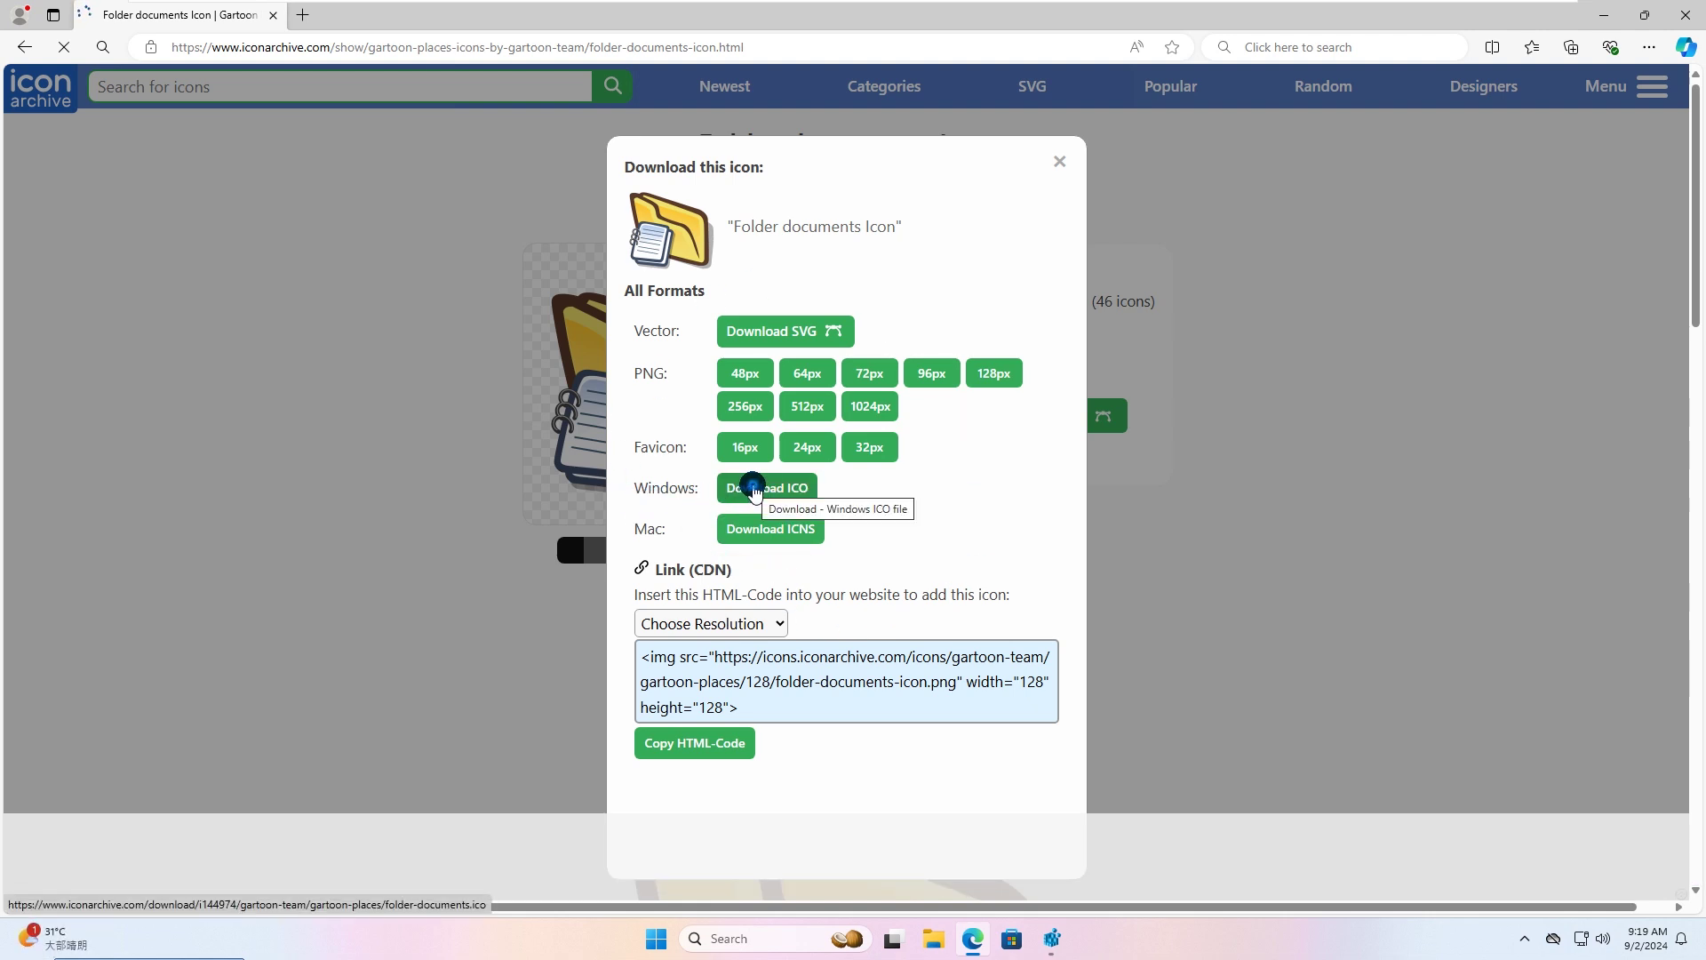
{"action": "left_click", "coordinate": [754, 489]}
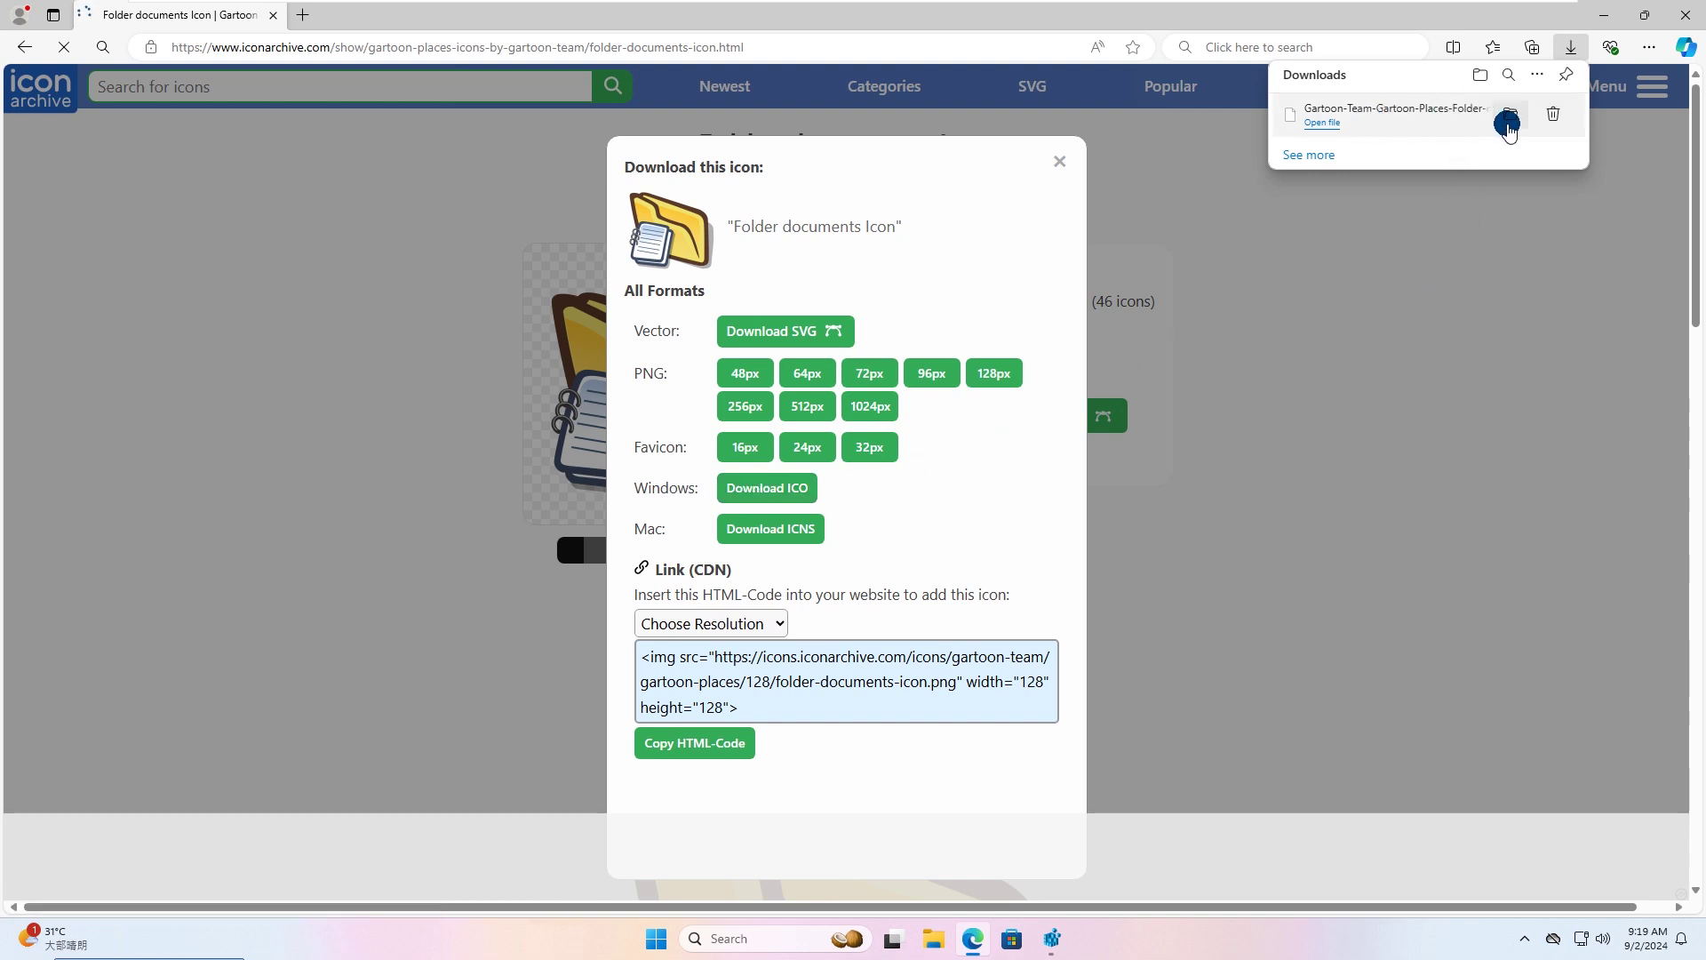
Step: Copy the downloaded Gartoon Folder documents .ico file's path, then minimize File Explorer and Edge
{"action": "left_click", "coordinate": [1508, 114]}
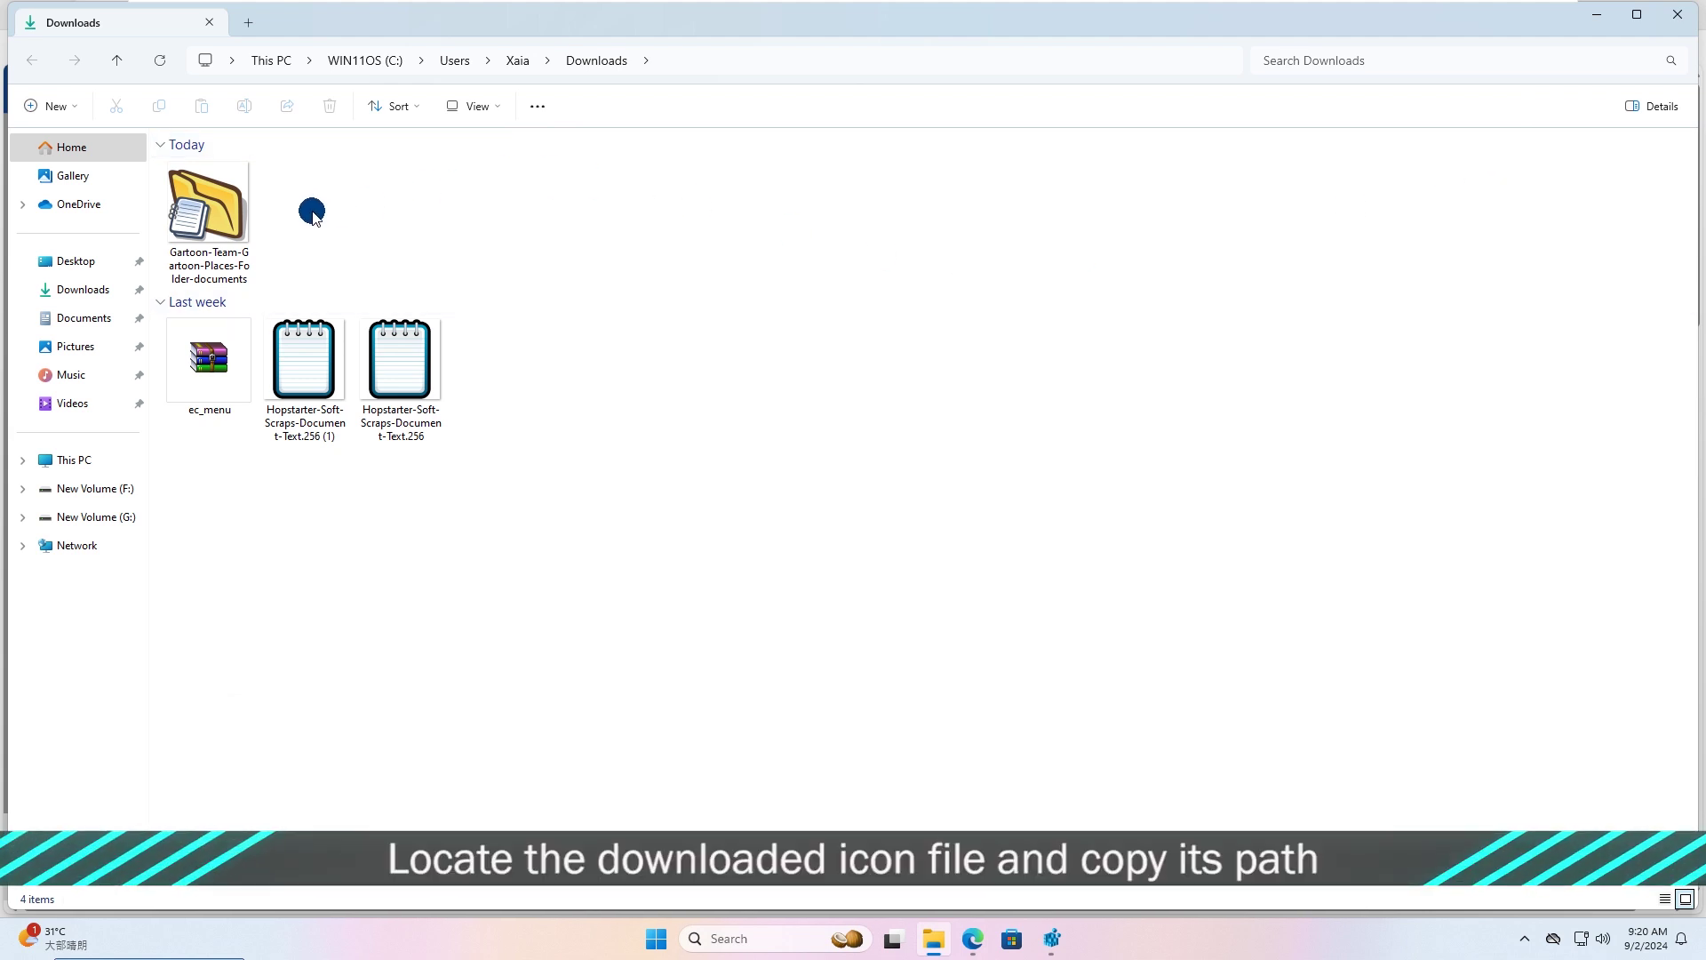
{"action": "left_click", "coordinate": [238, 217]}
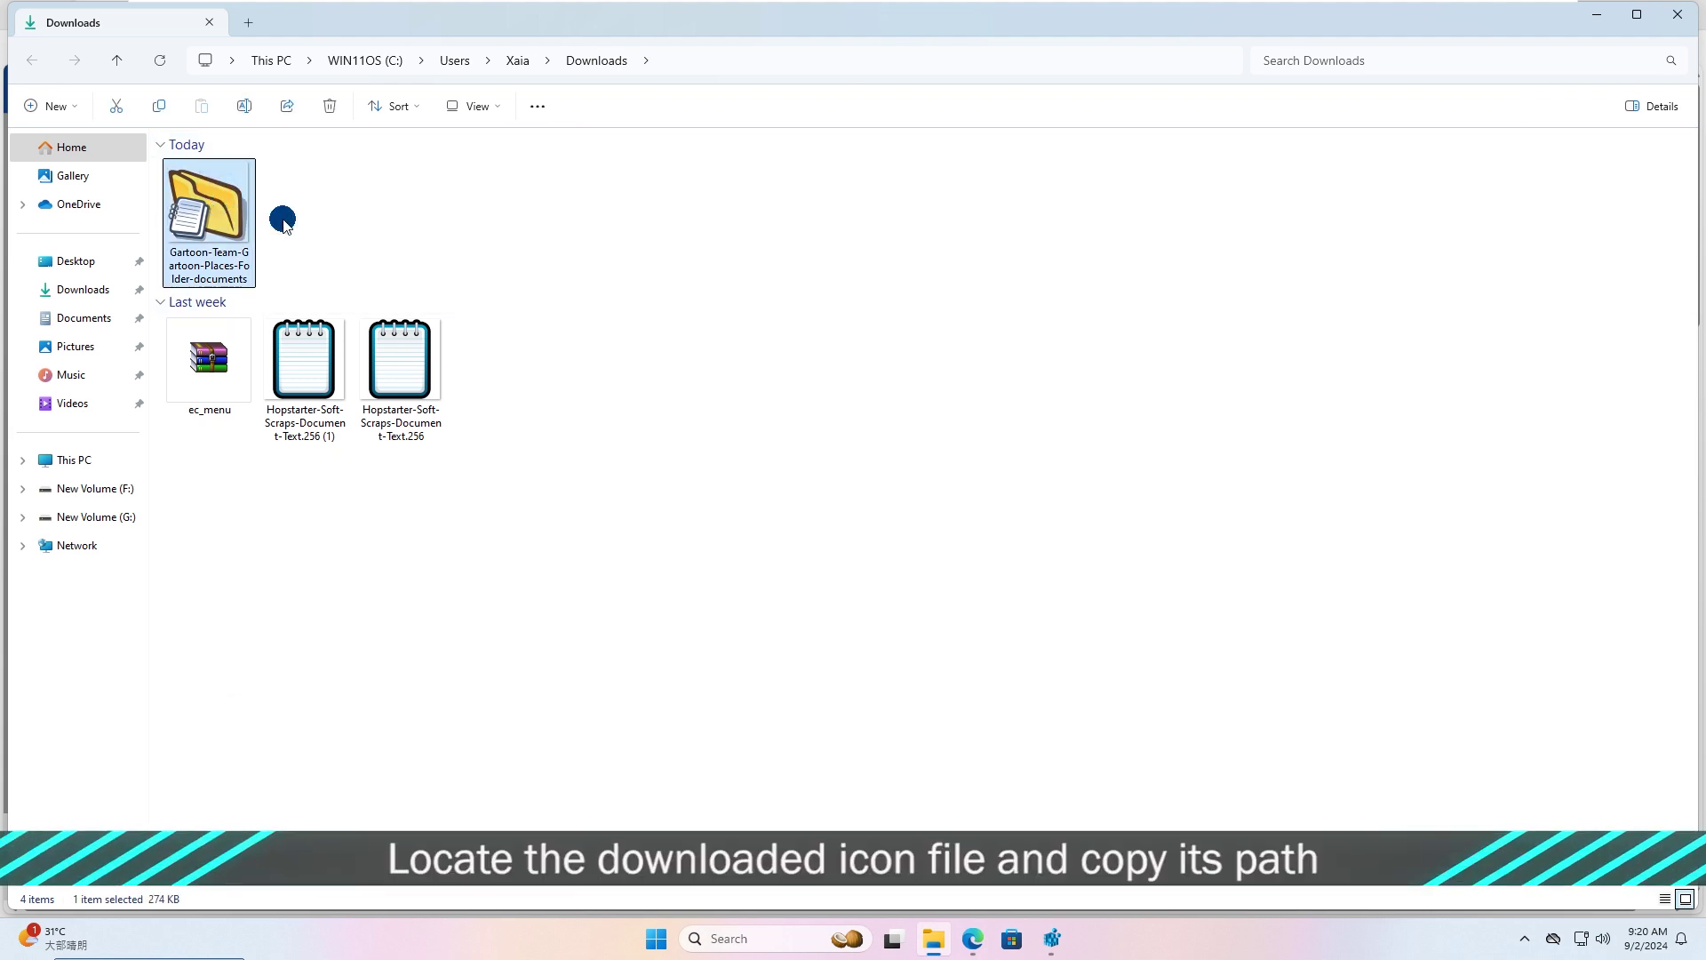
{"action": "right_click", "coordinate": [190, 192]}
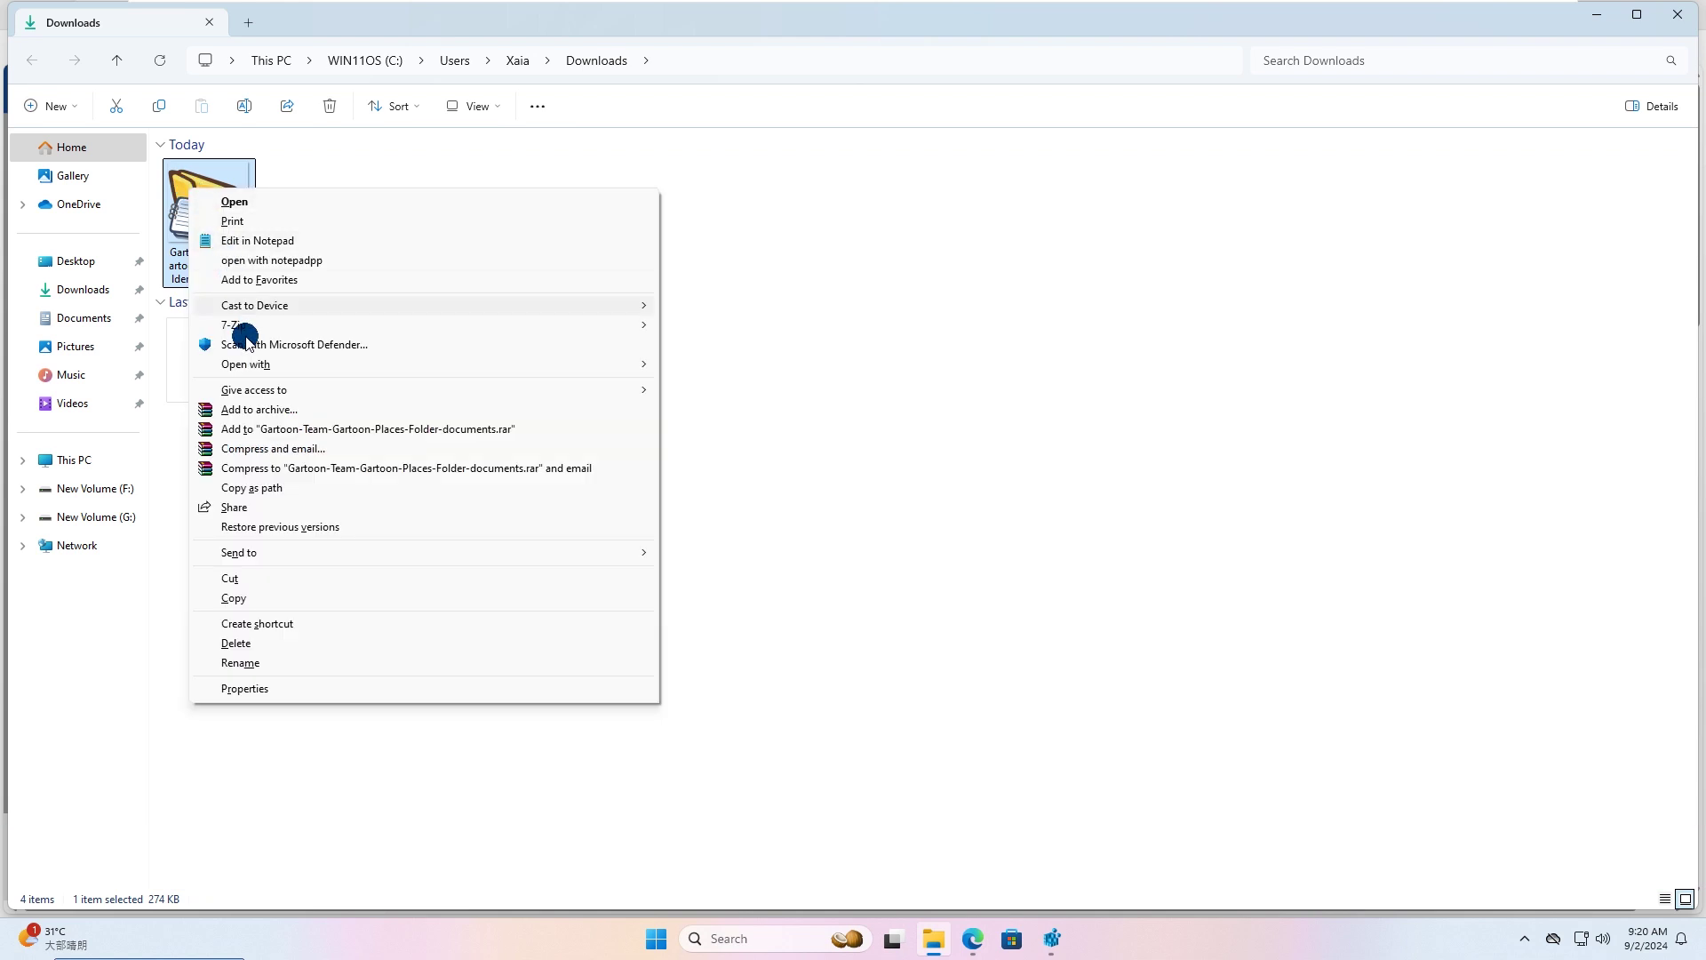
{"action": "left_click", "coordinate": [249, 489]}
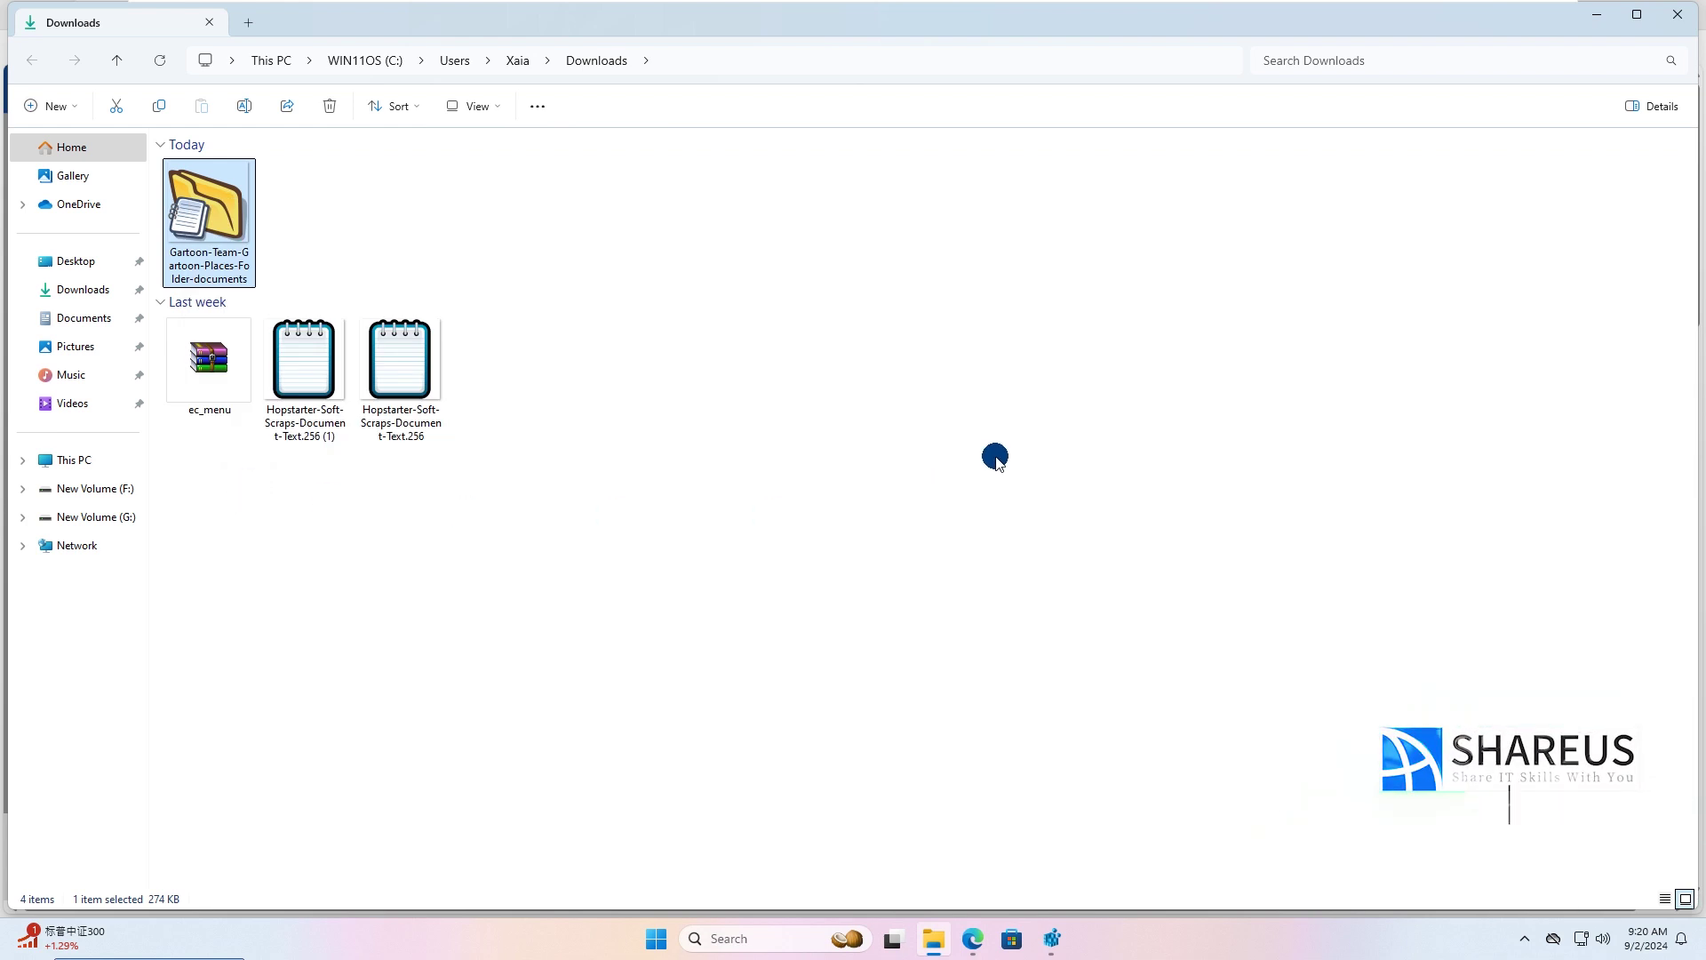
{"action": "left_click", "coordinate": [1595, 15]}
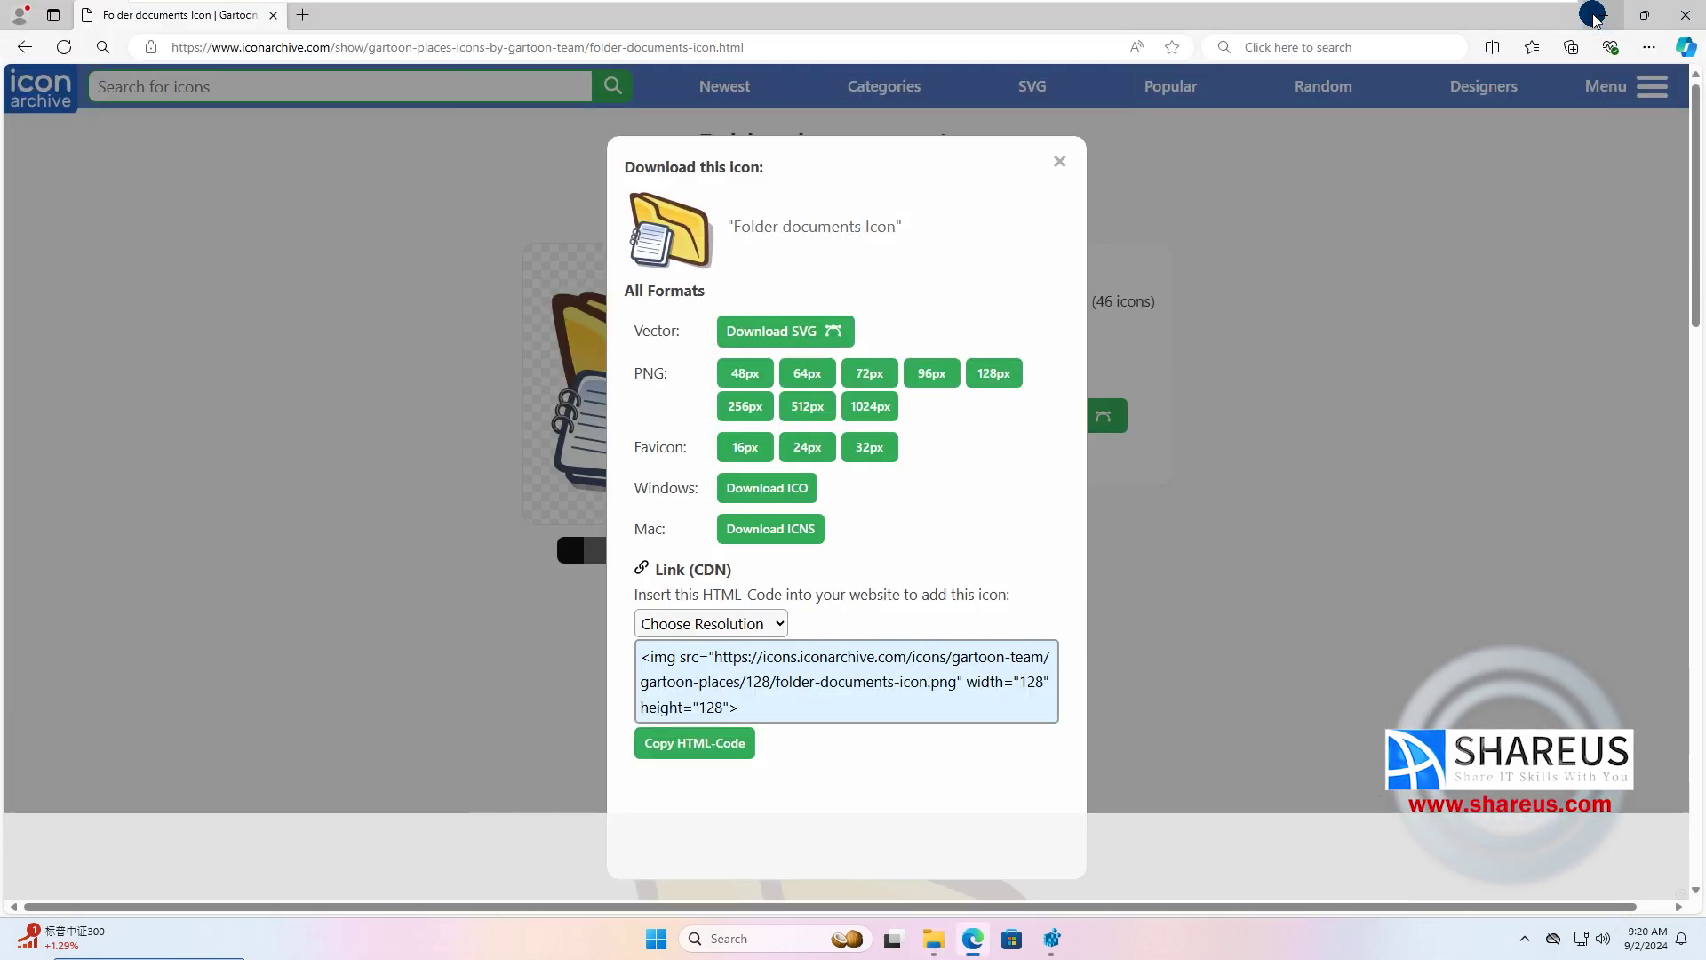
{"action": "left_click", "coordinate": [1593, 14]}
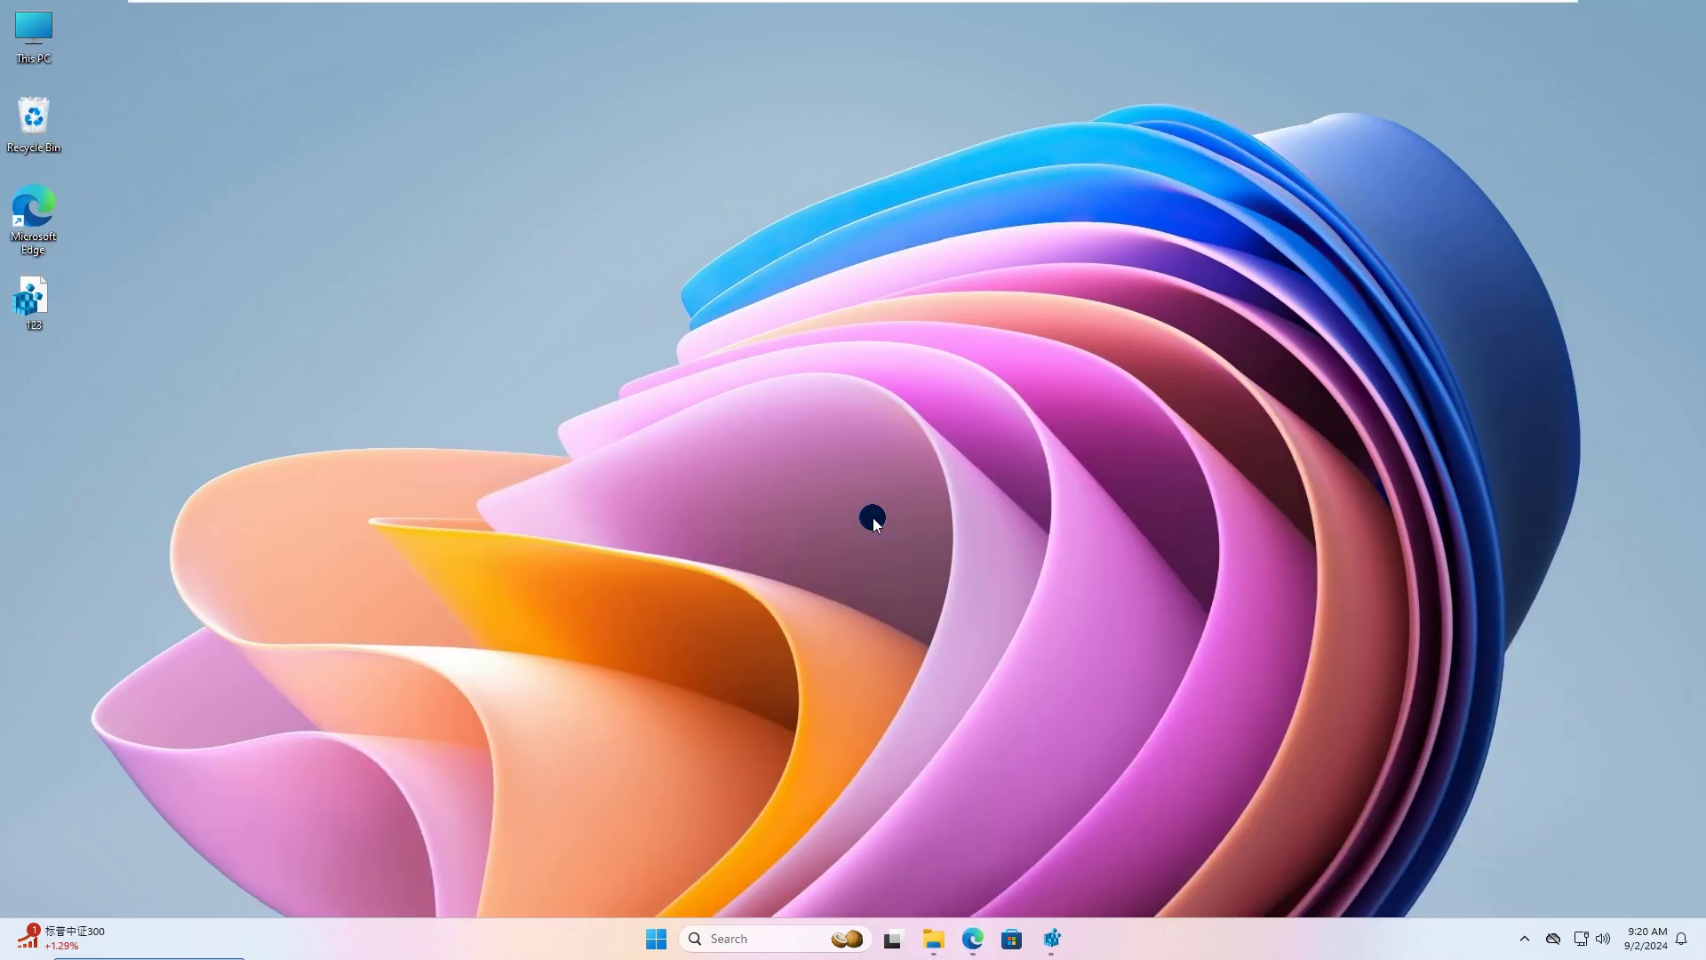
Step: Under the notepadpp key in Registry Editor, create a new string value named icon
{"action": "left_click", "coordinate": [1055, 942]}
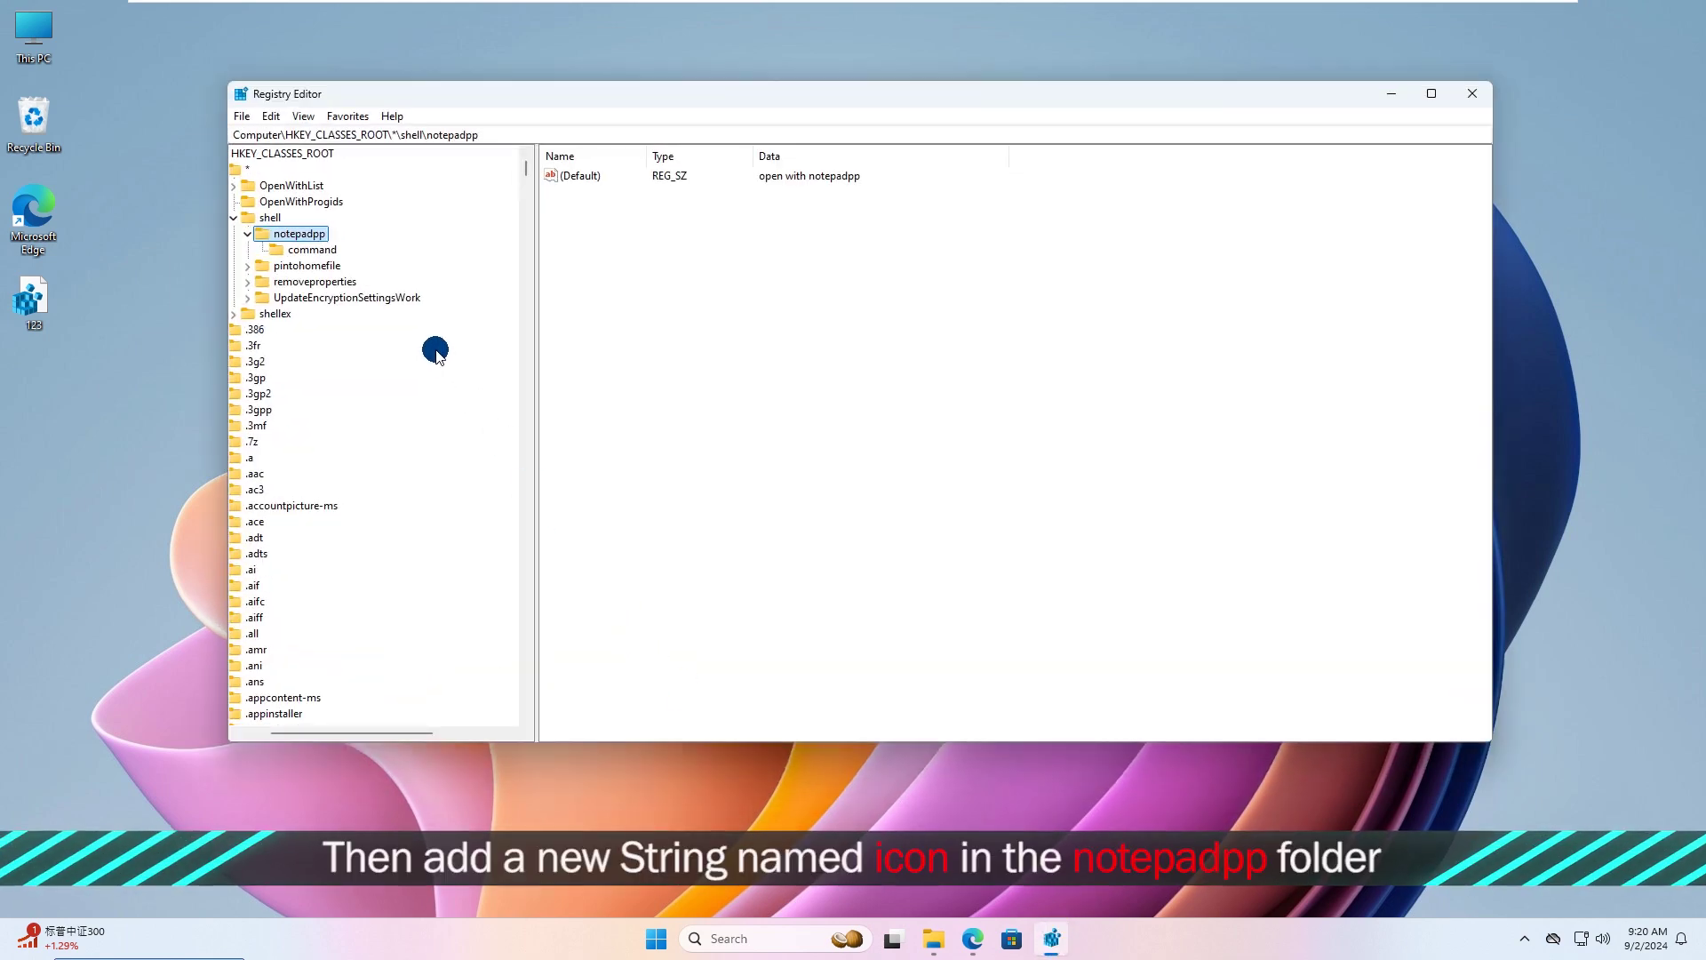
{"action": "right_click", "coordinate": [296, 234]}
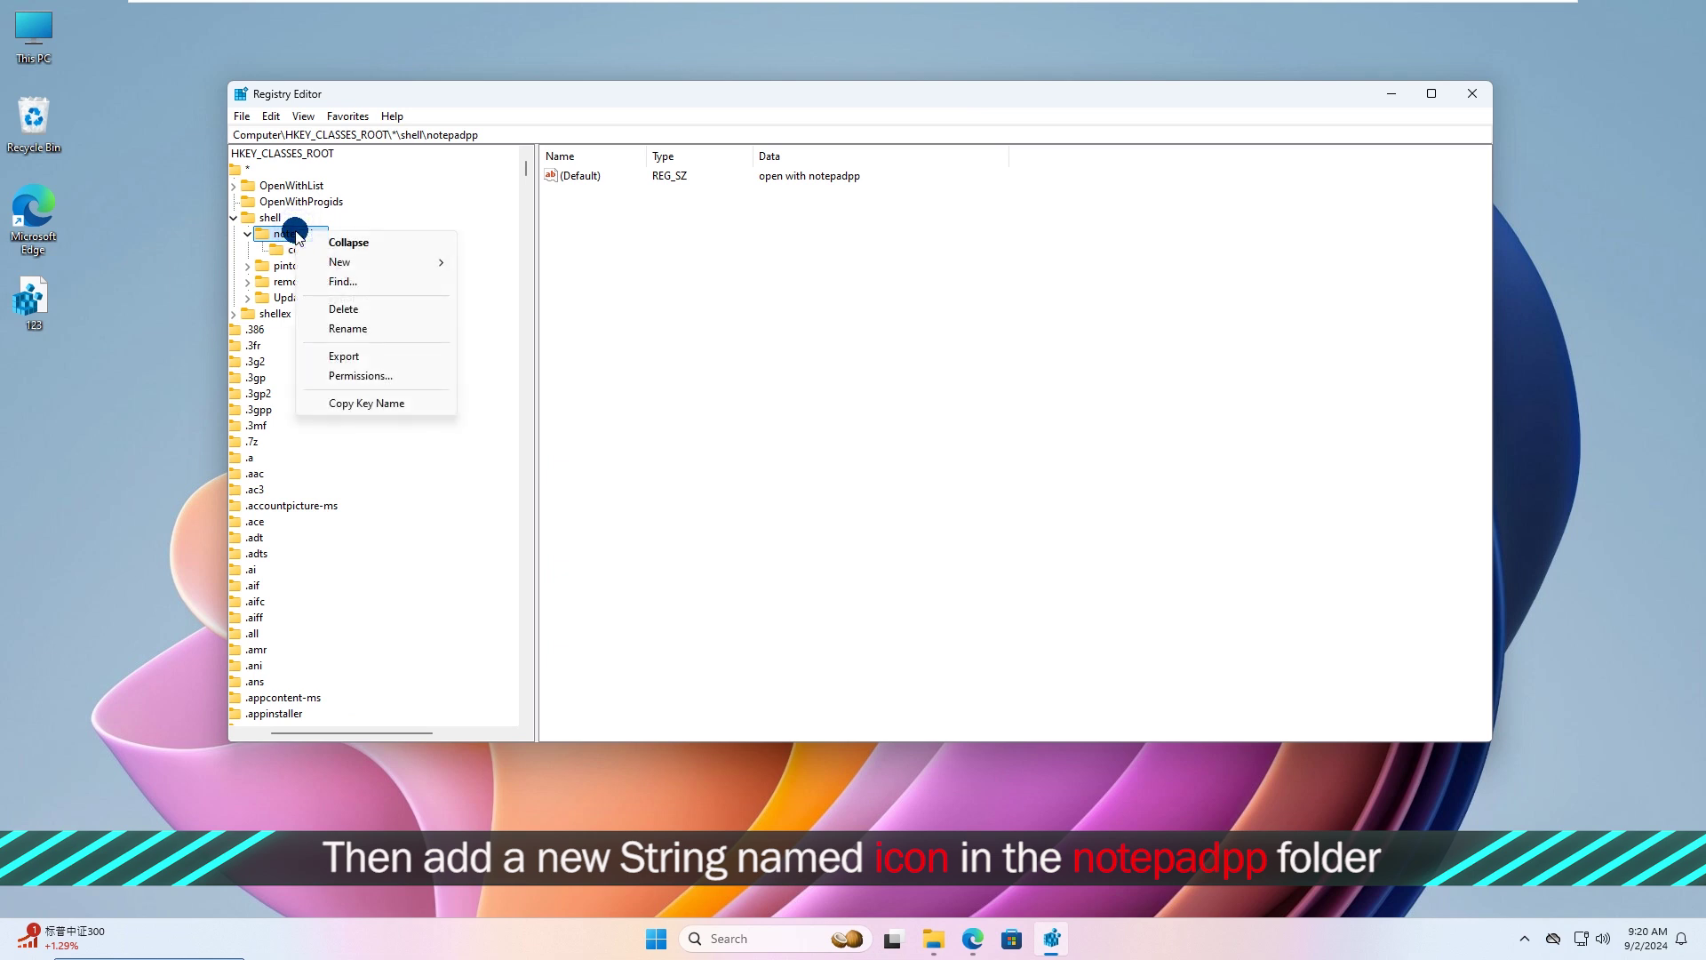
{"action": "left_click", "coordinate": [349, 263]}
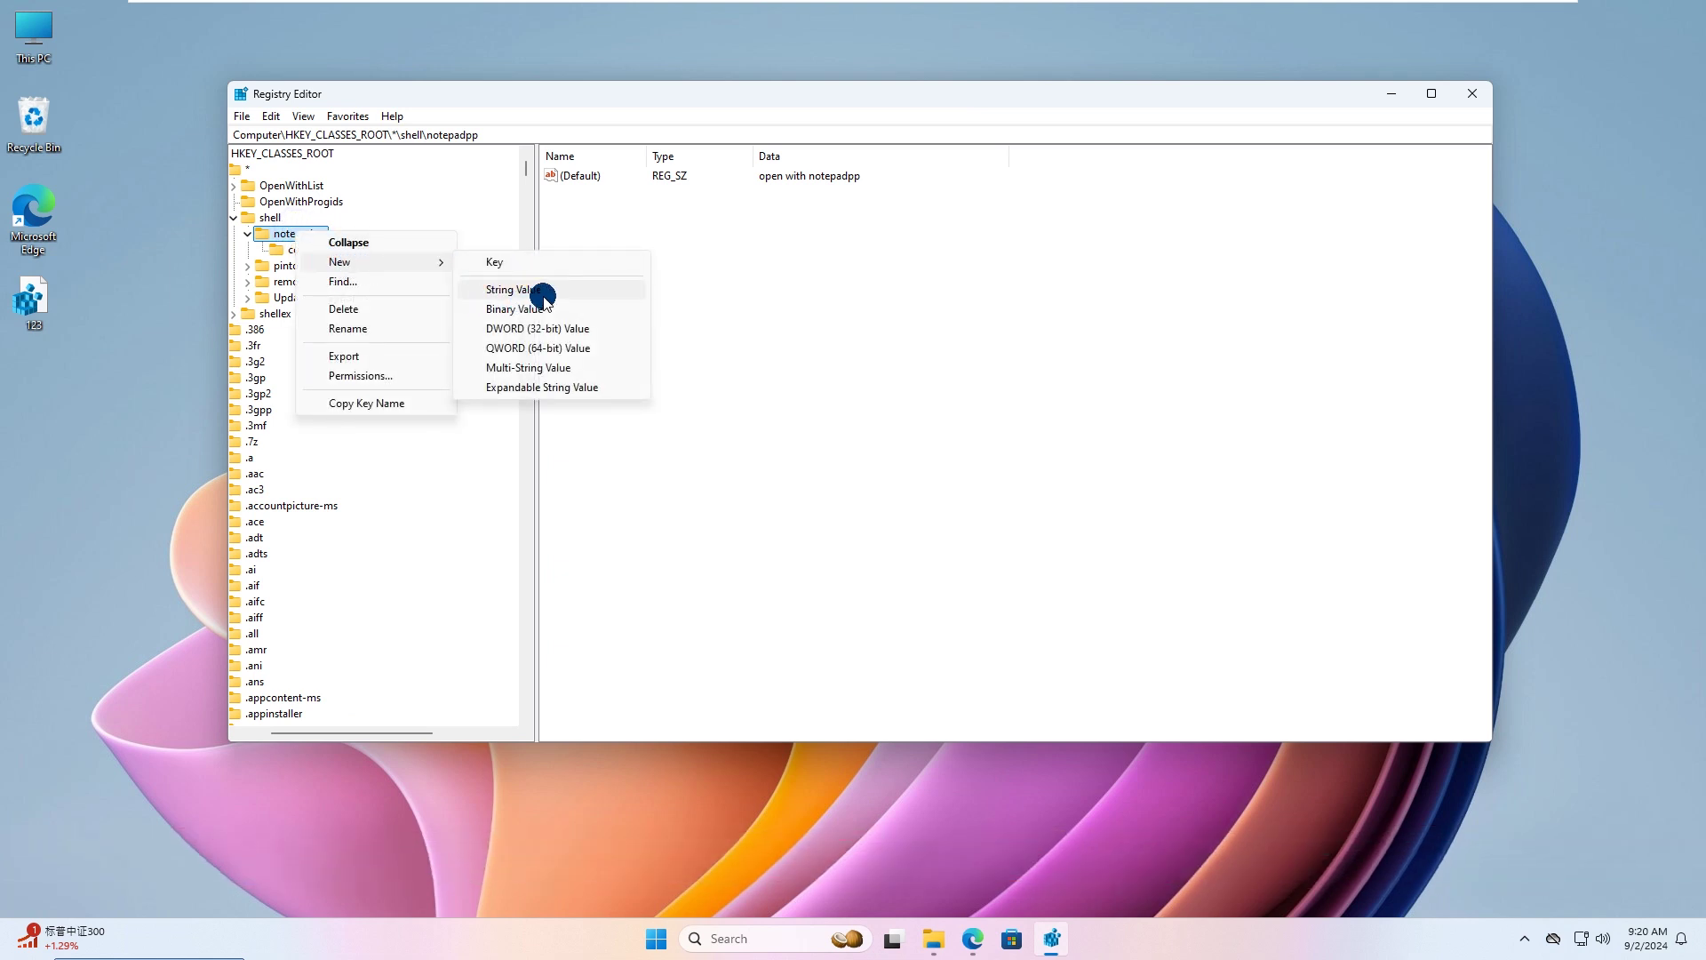
{"action": "left_click", "coordinate": [514, 291]}
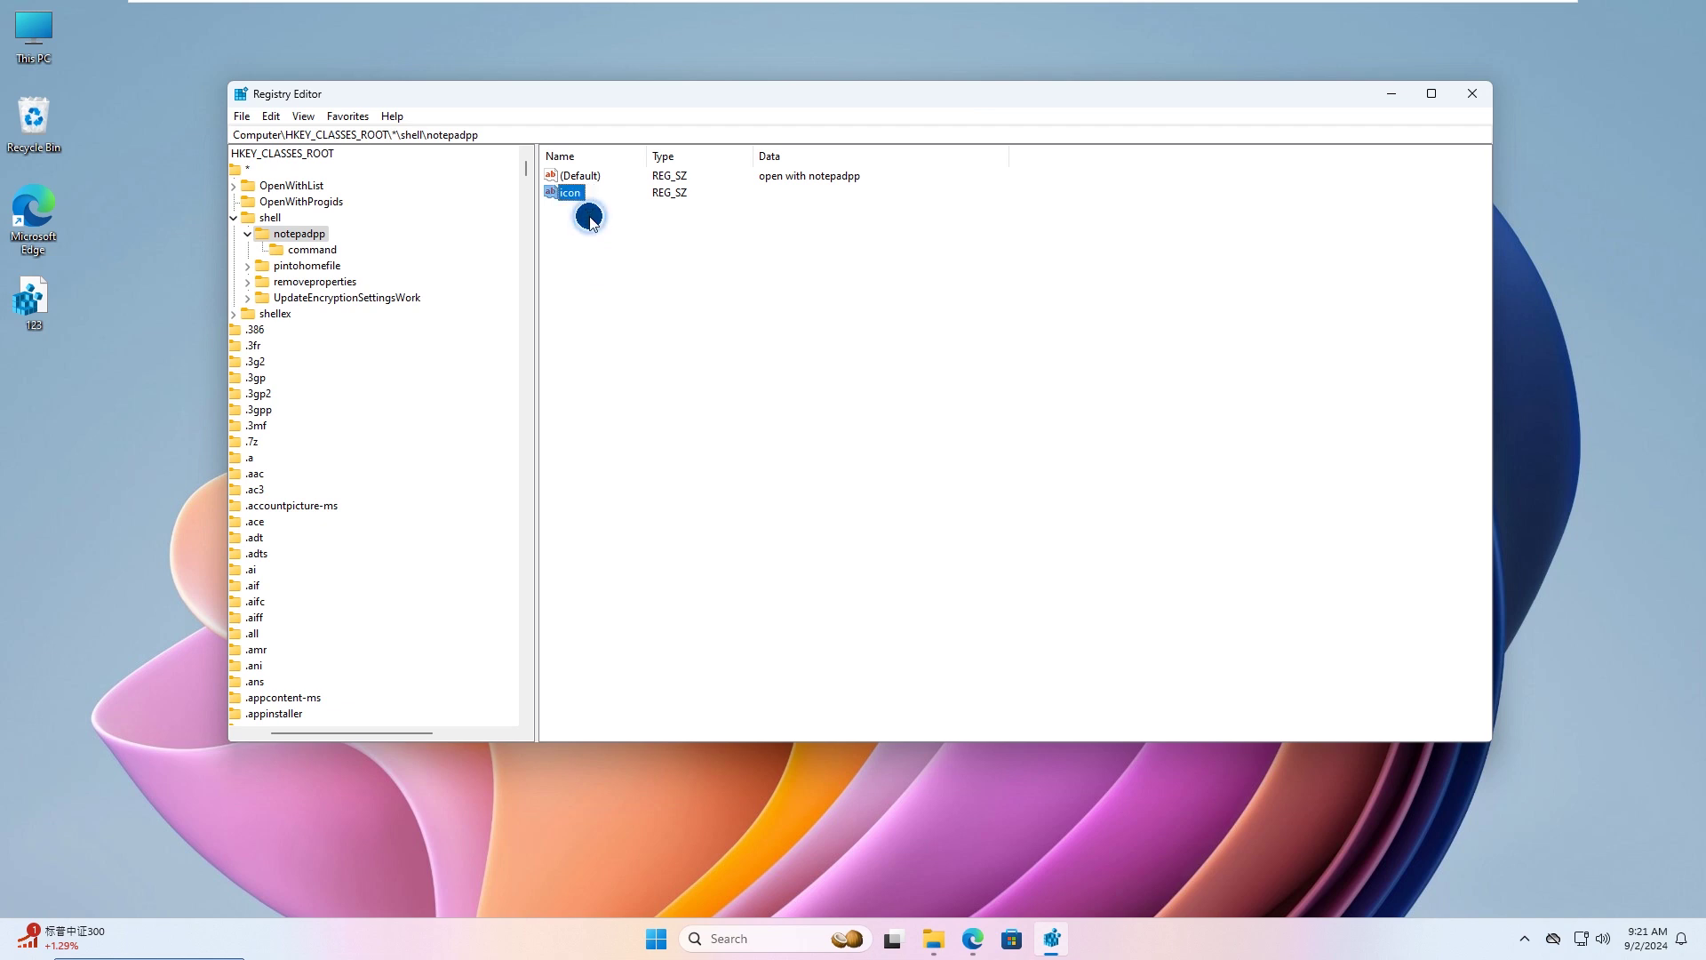
Step: Set the icon value's data to the pasted Gartoon .ico file path and save it
{"action": "double_click", "coordinate": [567, 193]}
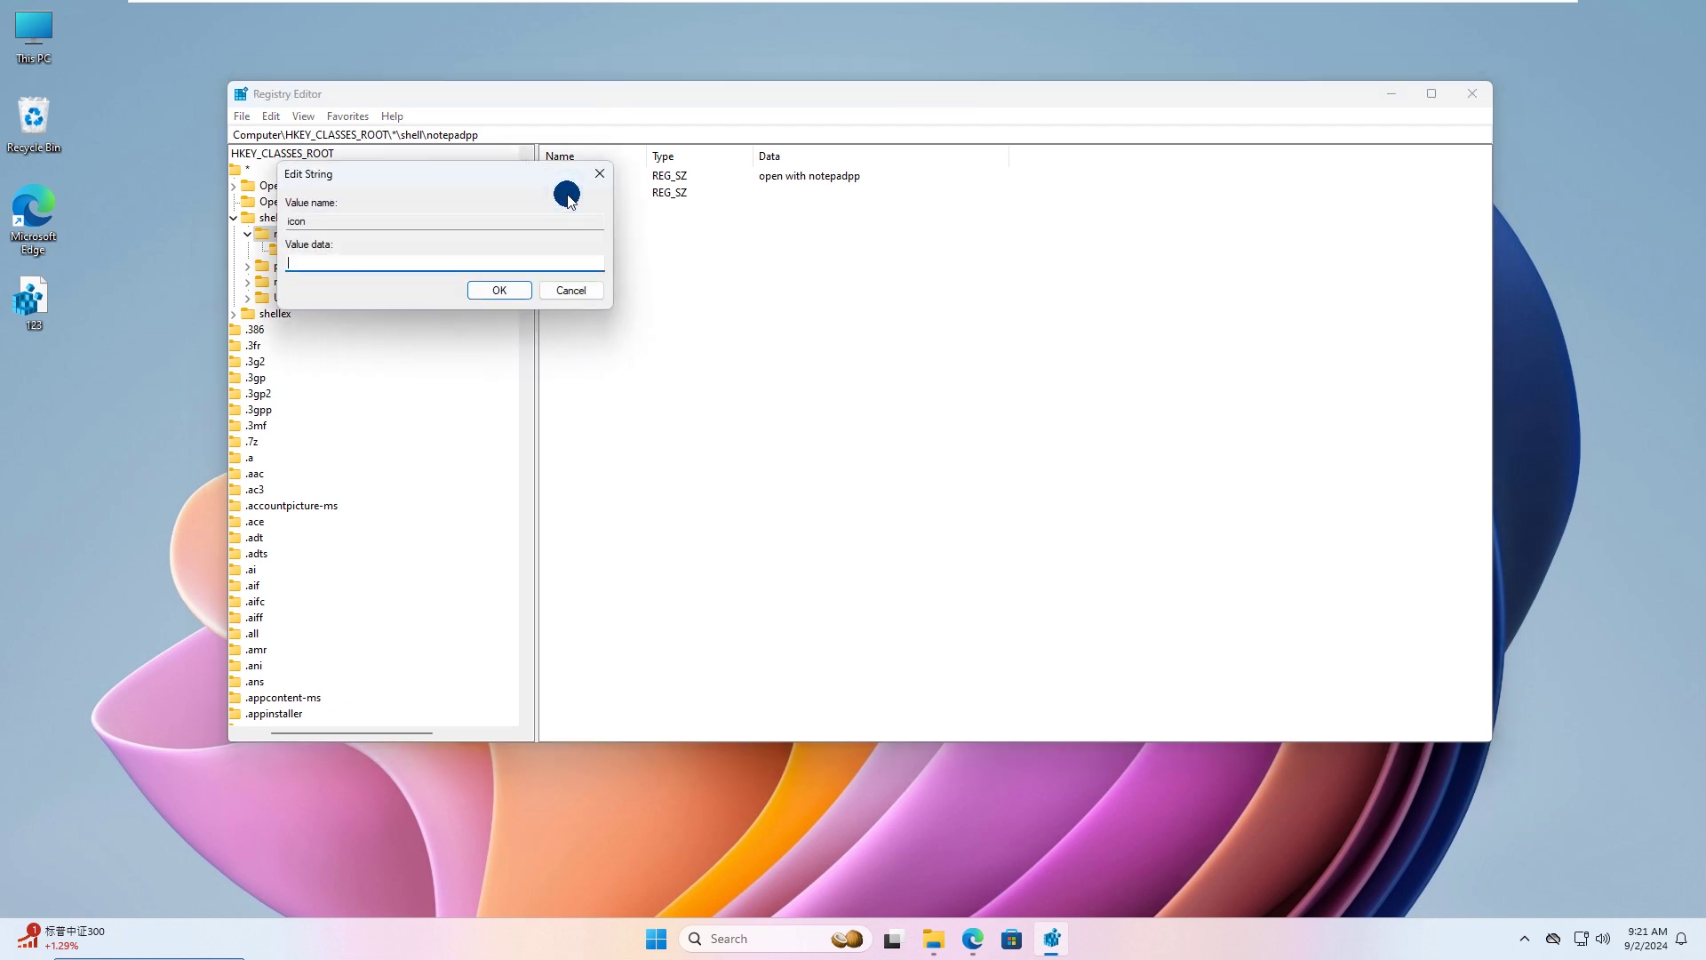
{"action": "left_click", "coordinate": [333, 268]}
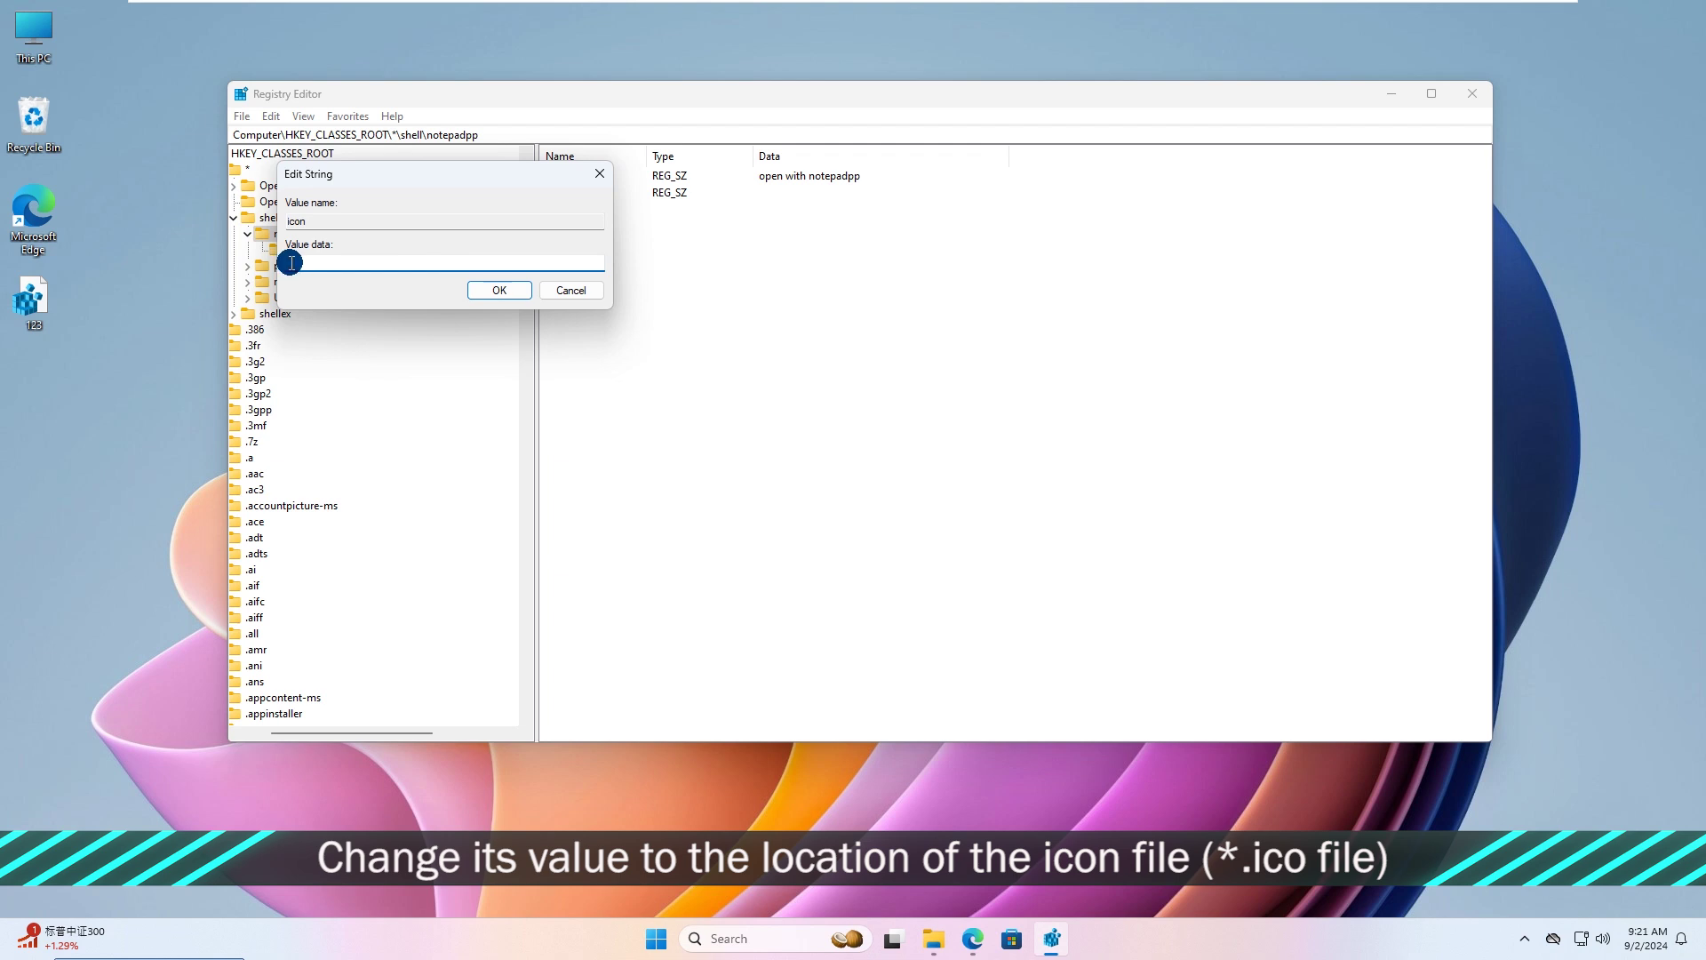
{"action": "right_click", "coordinate": [308, 263]}
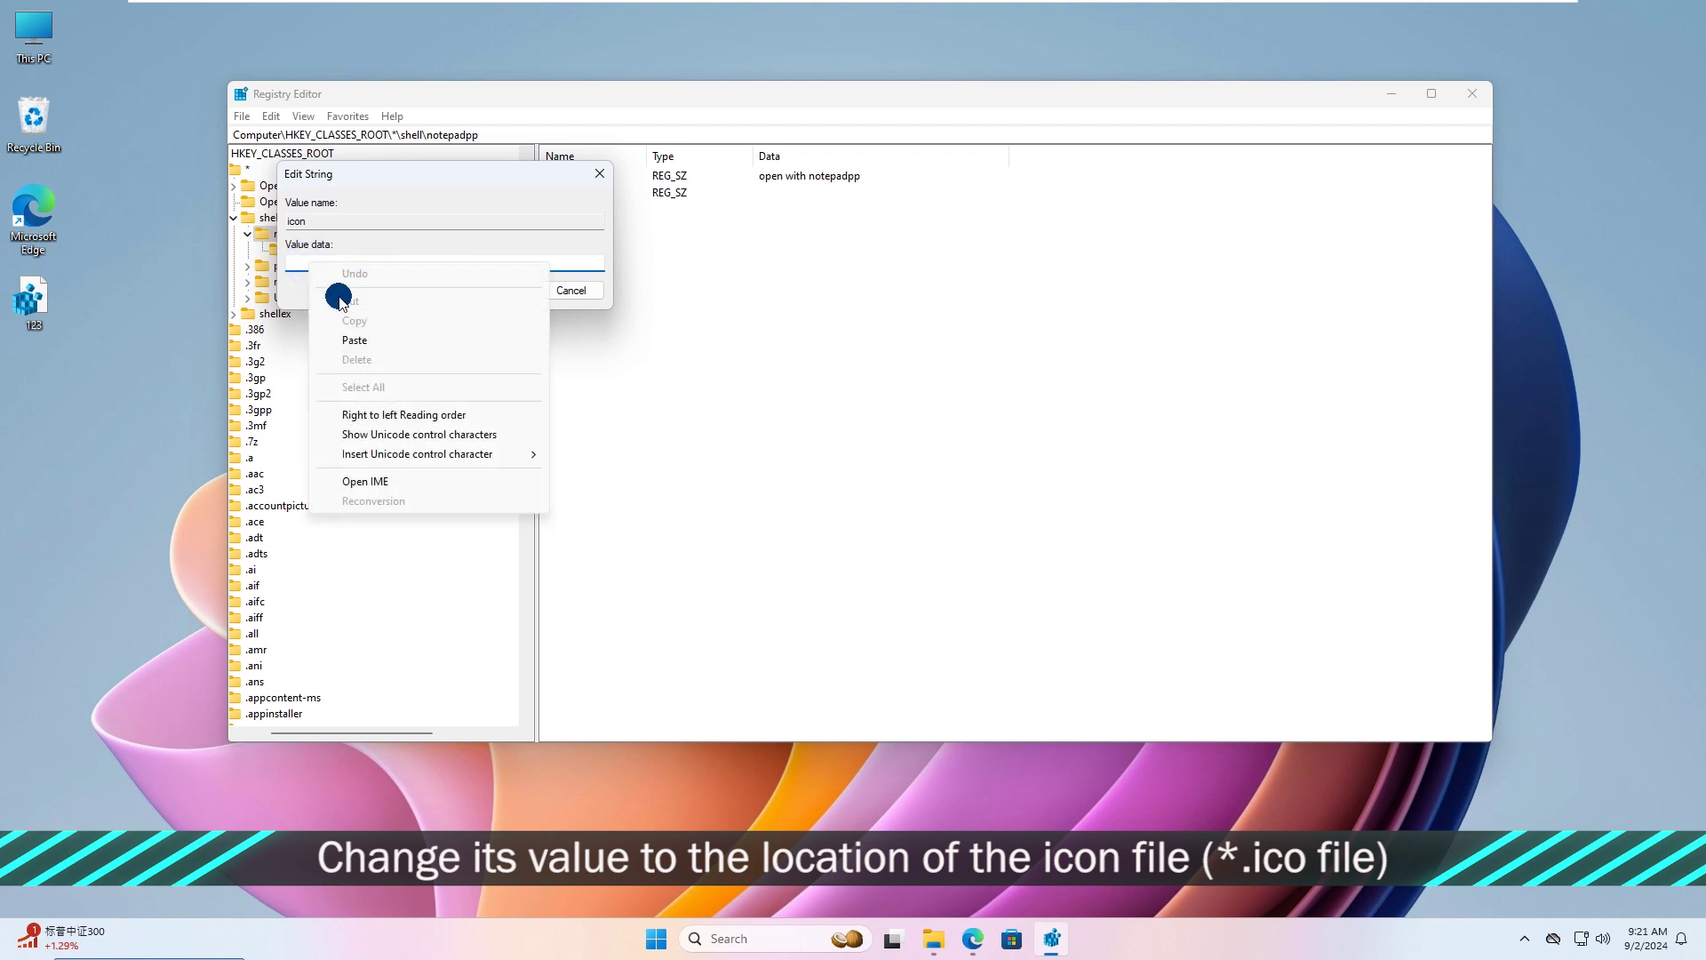
{"action": "left_click", "coordinate": [356, 341]}
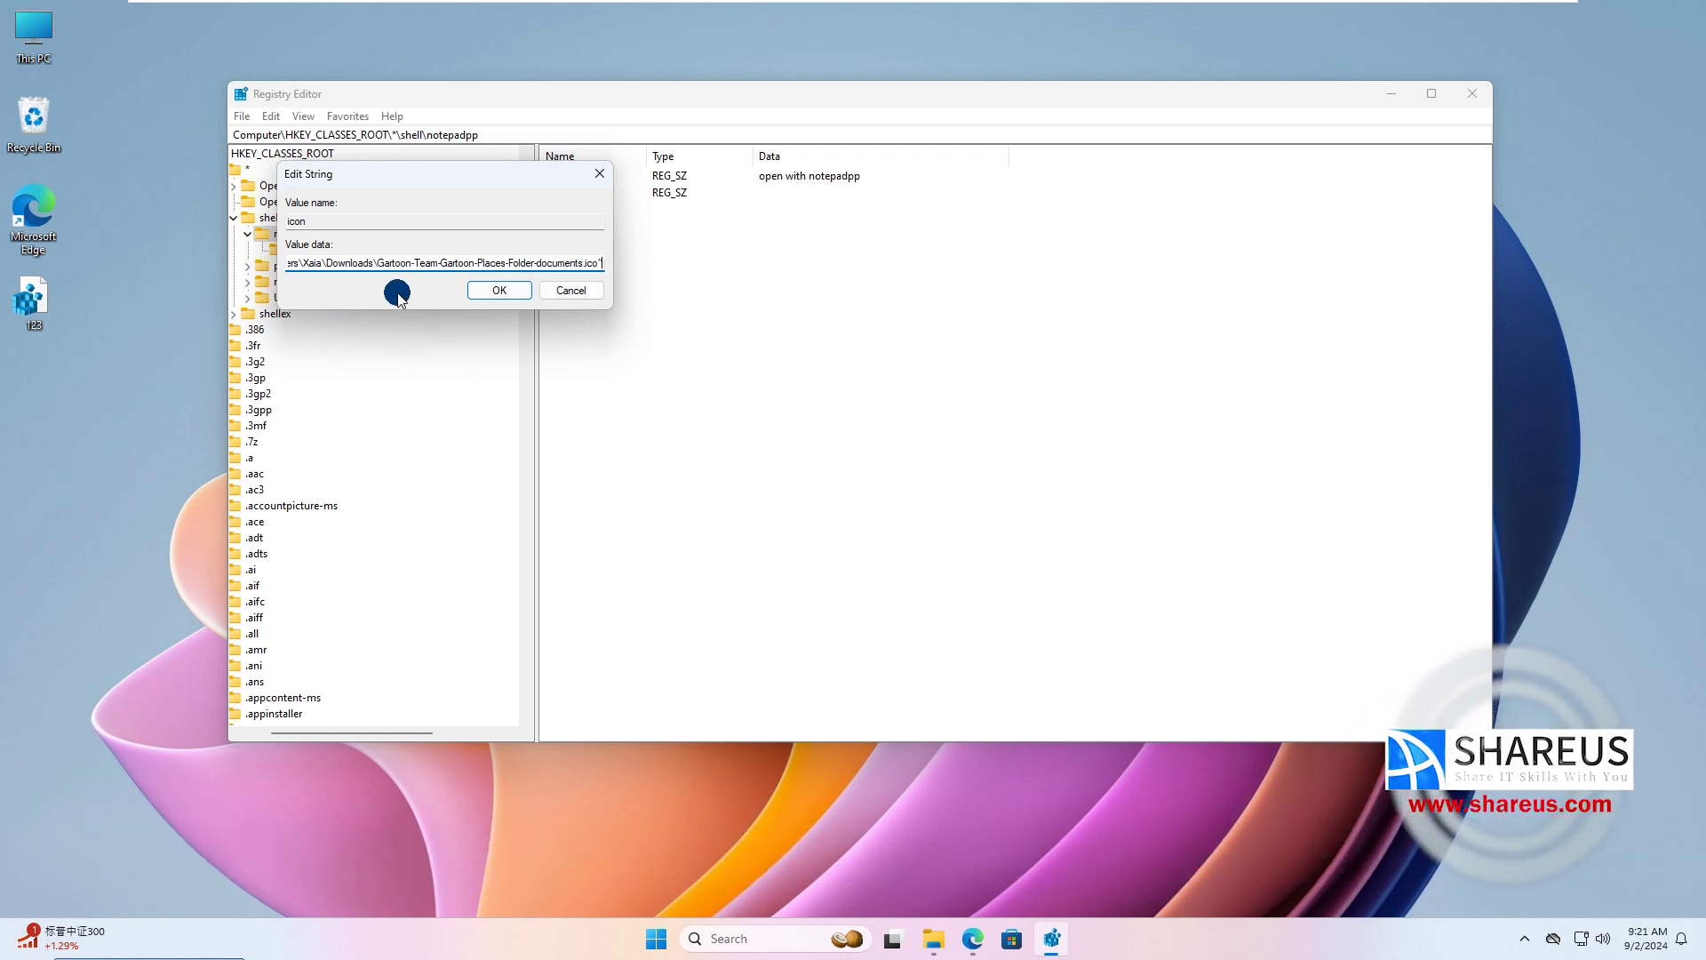
{"action": "left_click", "coordinate": [499, 291]}
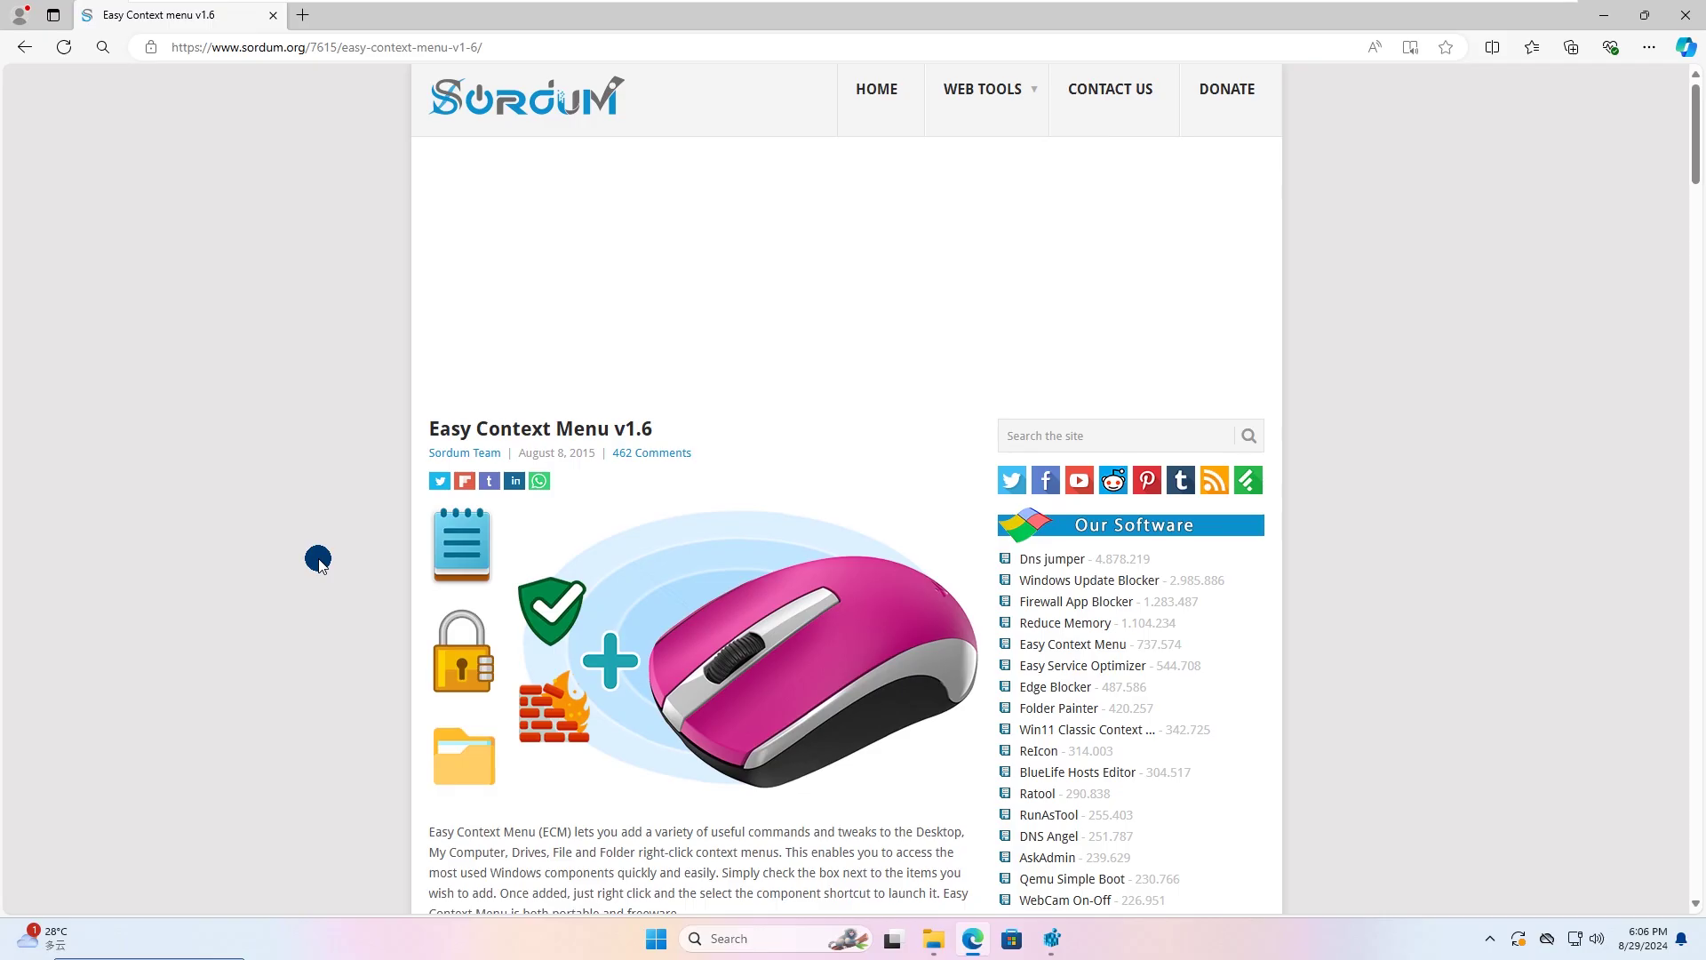
Step: Download ec_menu.zip from the Sordum Easy Context Menu page and show it in File Explorer
{"action": "left_click", "coordinate": [281, 48]}
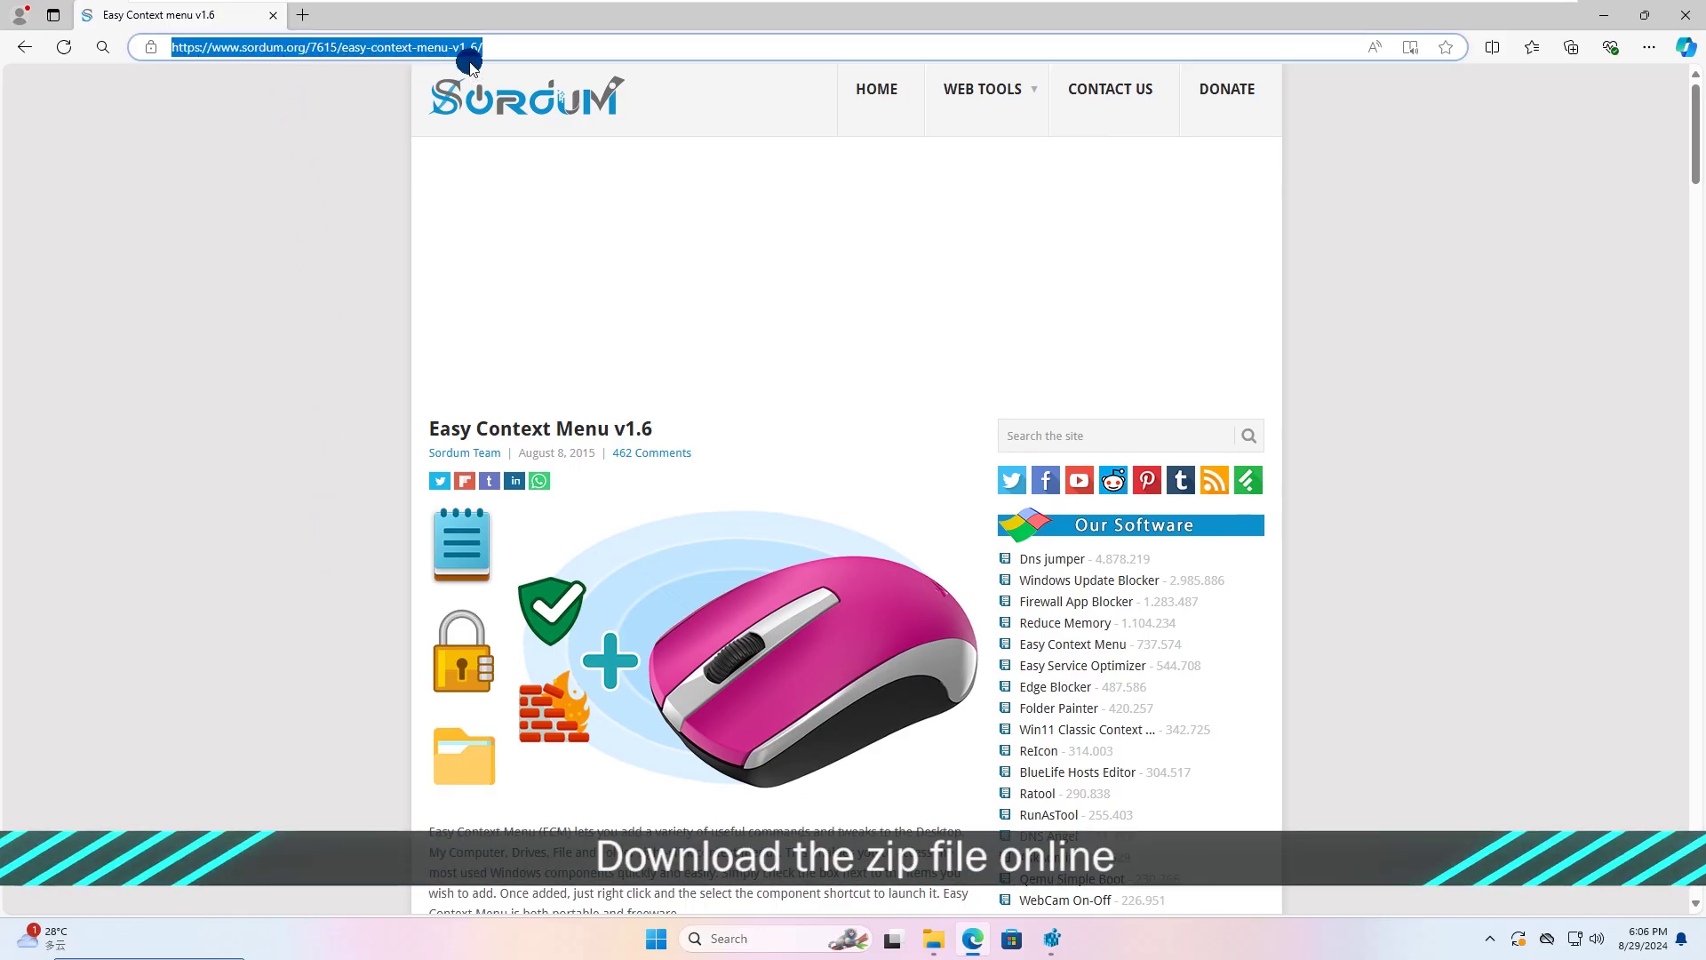
{"action": "left_click", "coordinate": [307, 140]}
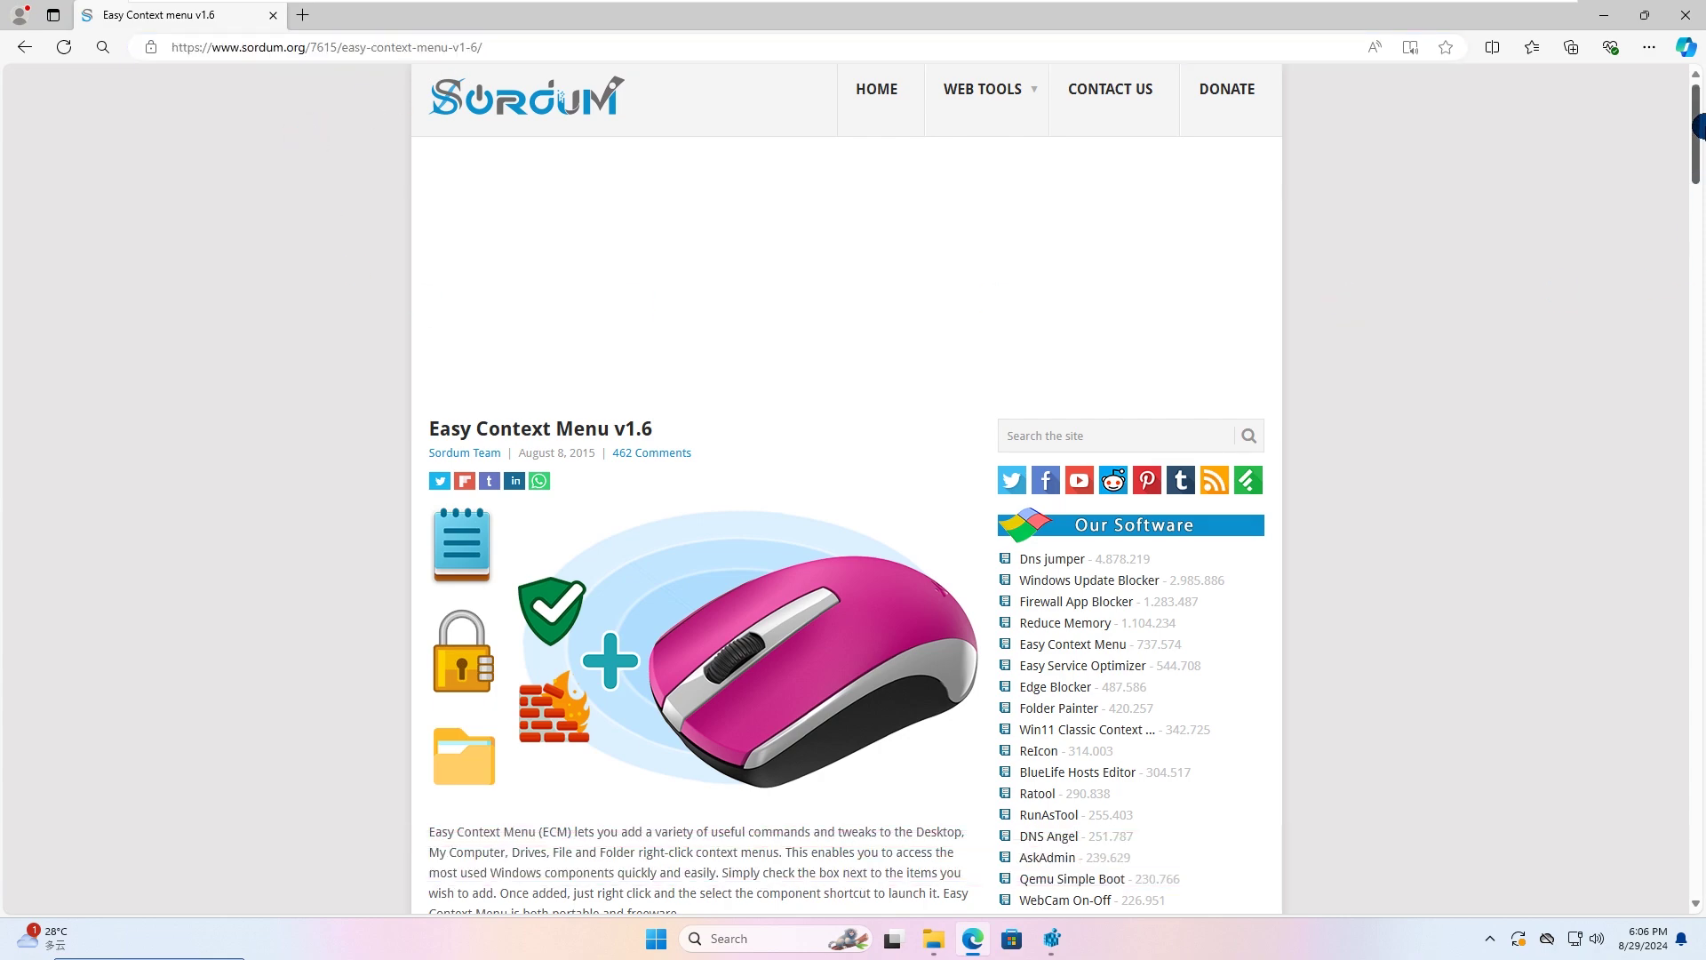
{"action": "left_click_drag", "start_coordinate": [1697, 105], "coordinate": [1699, 697]}
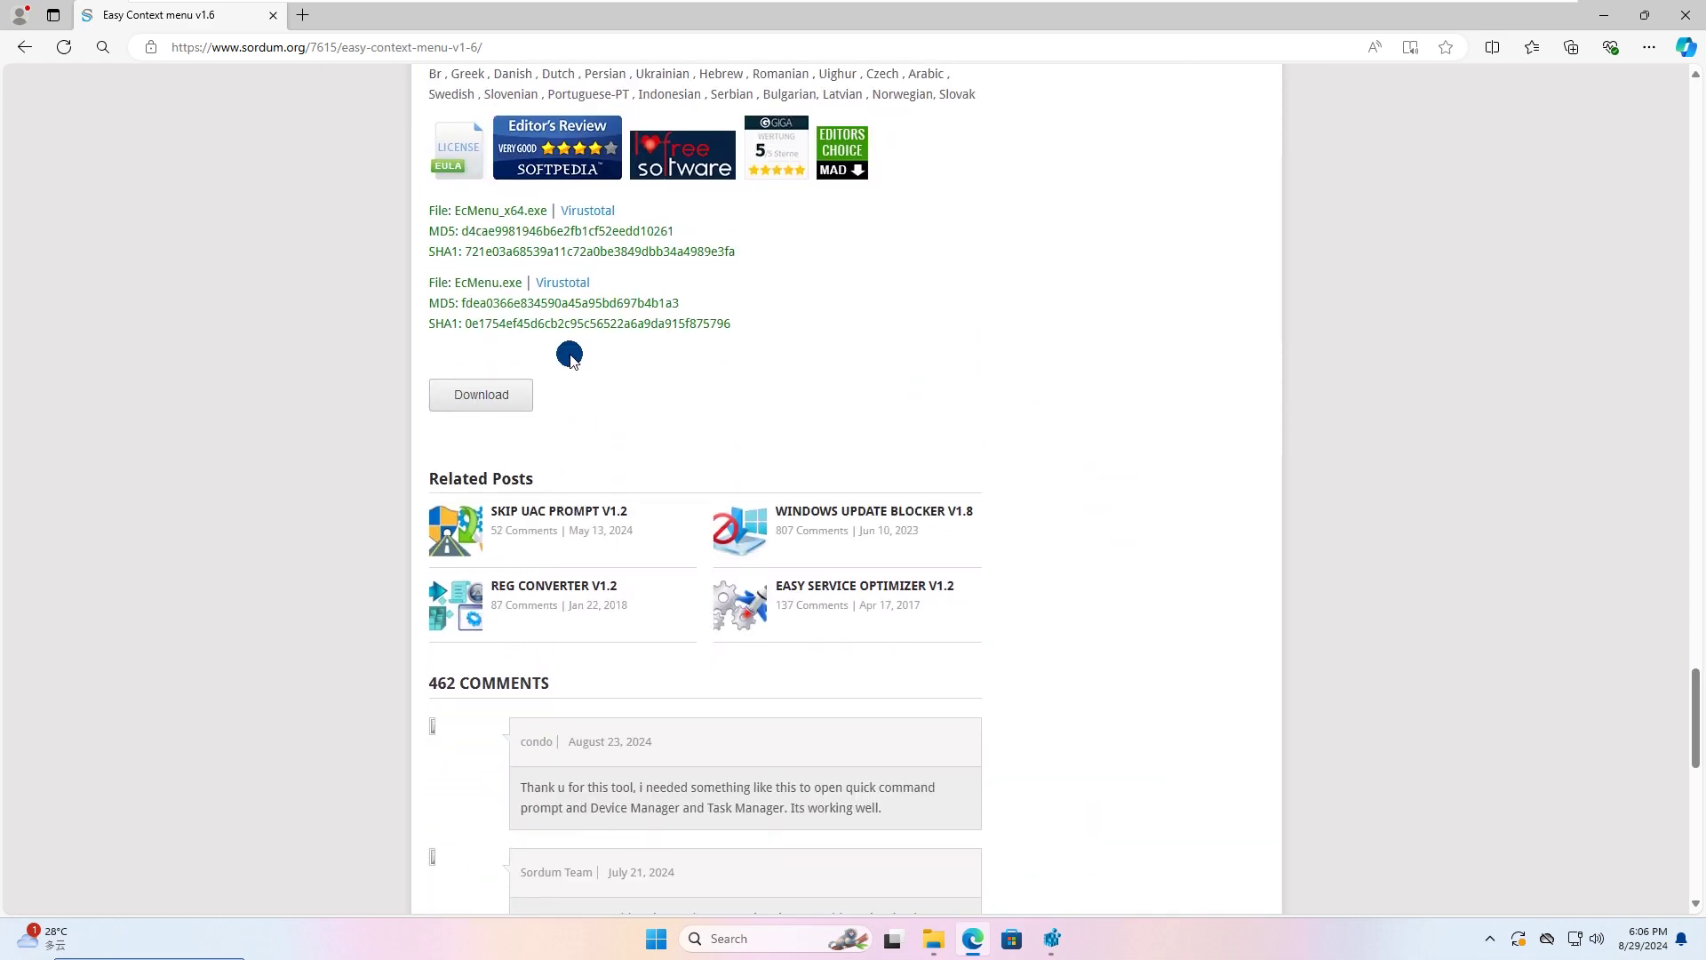
{"action": "left_click", "coordinate": [481, 396]}
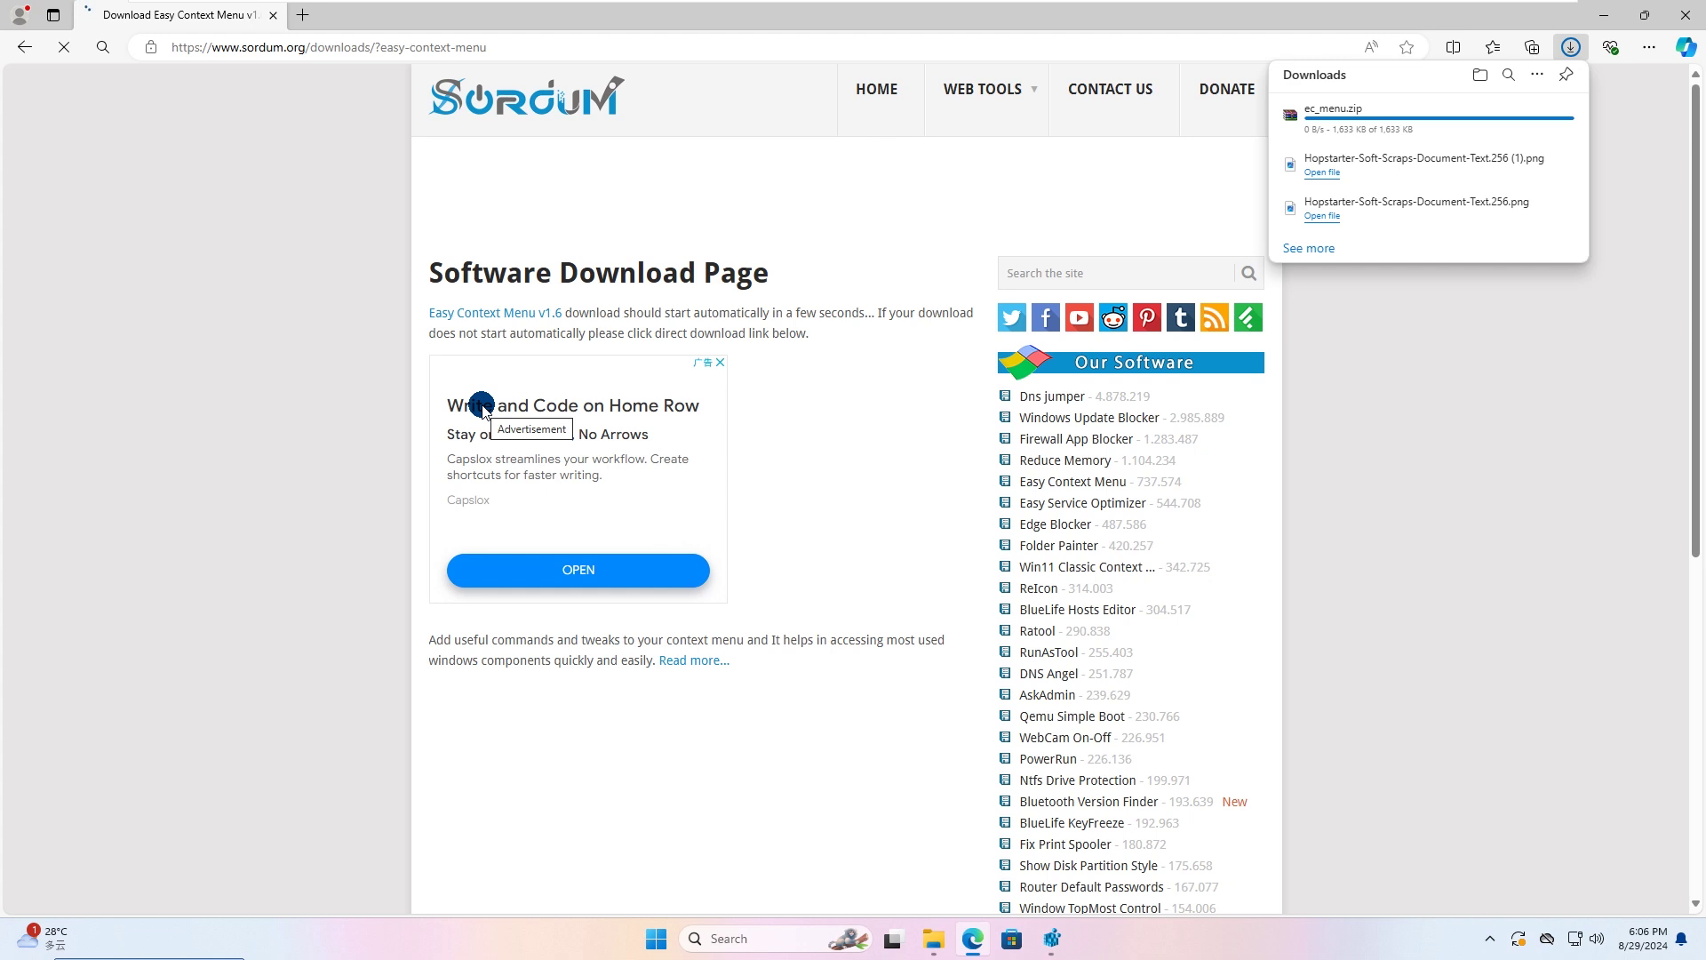
{"action": "mouse_move", "coordinate": [1397, 111]}
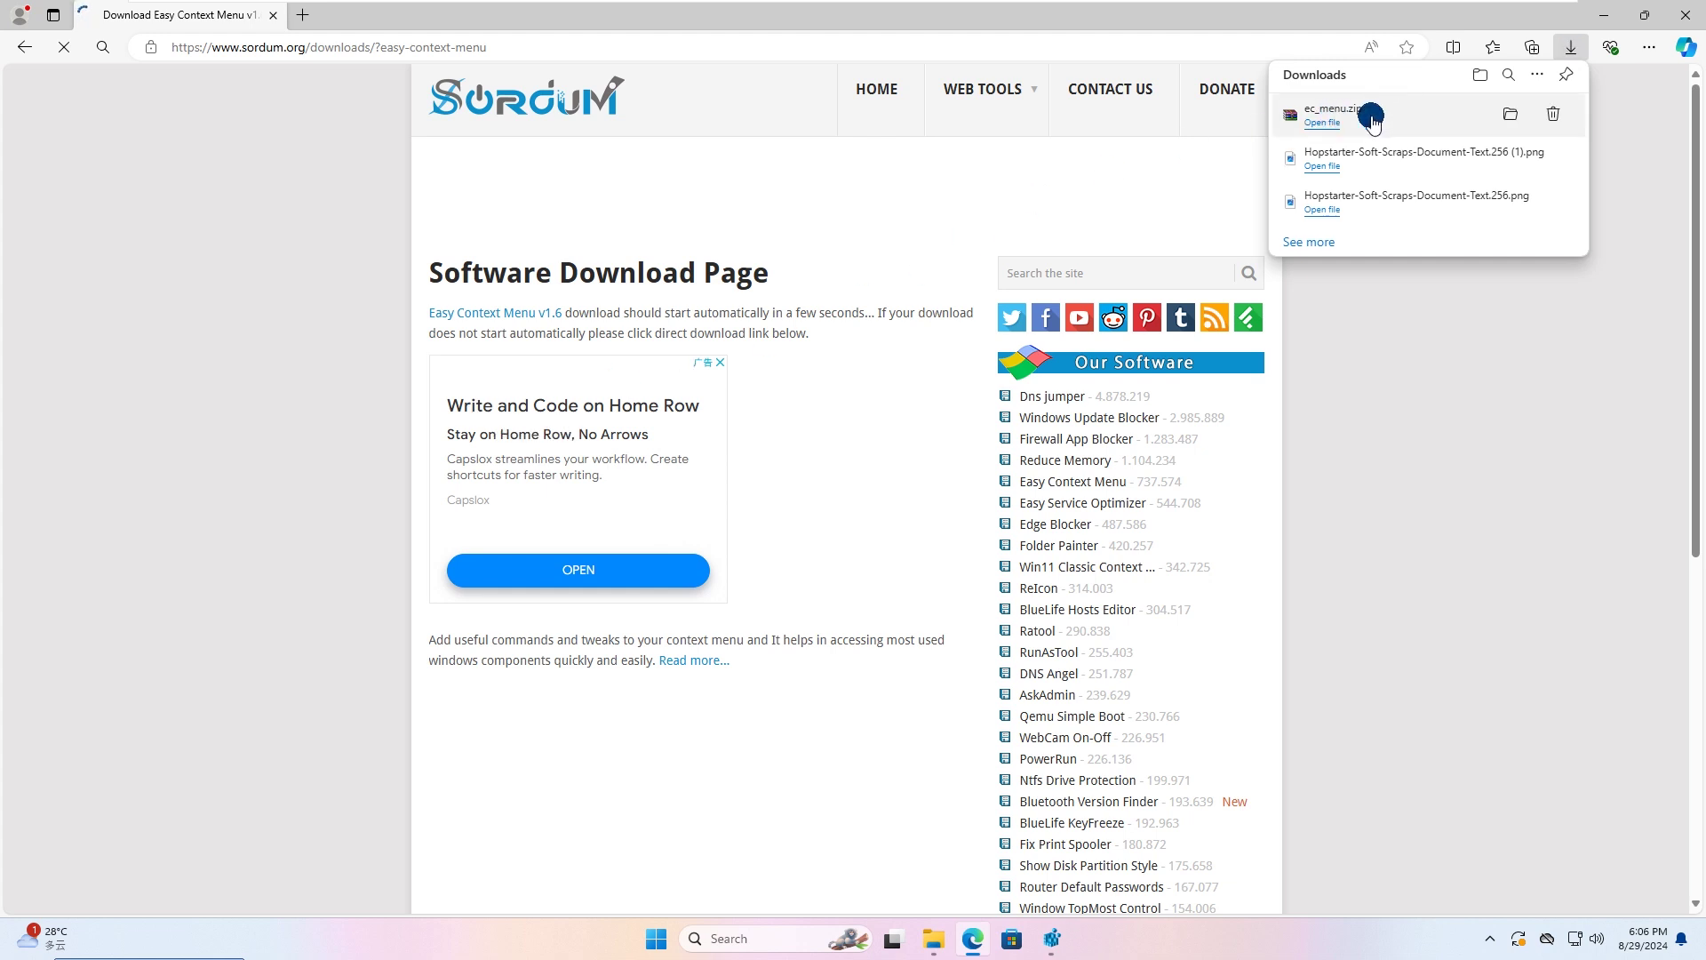
{"action": "left_click", "coordinate": [1508, 120]}
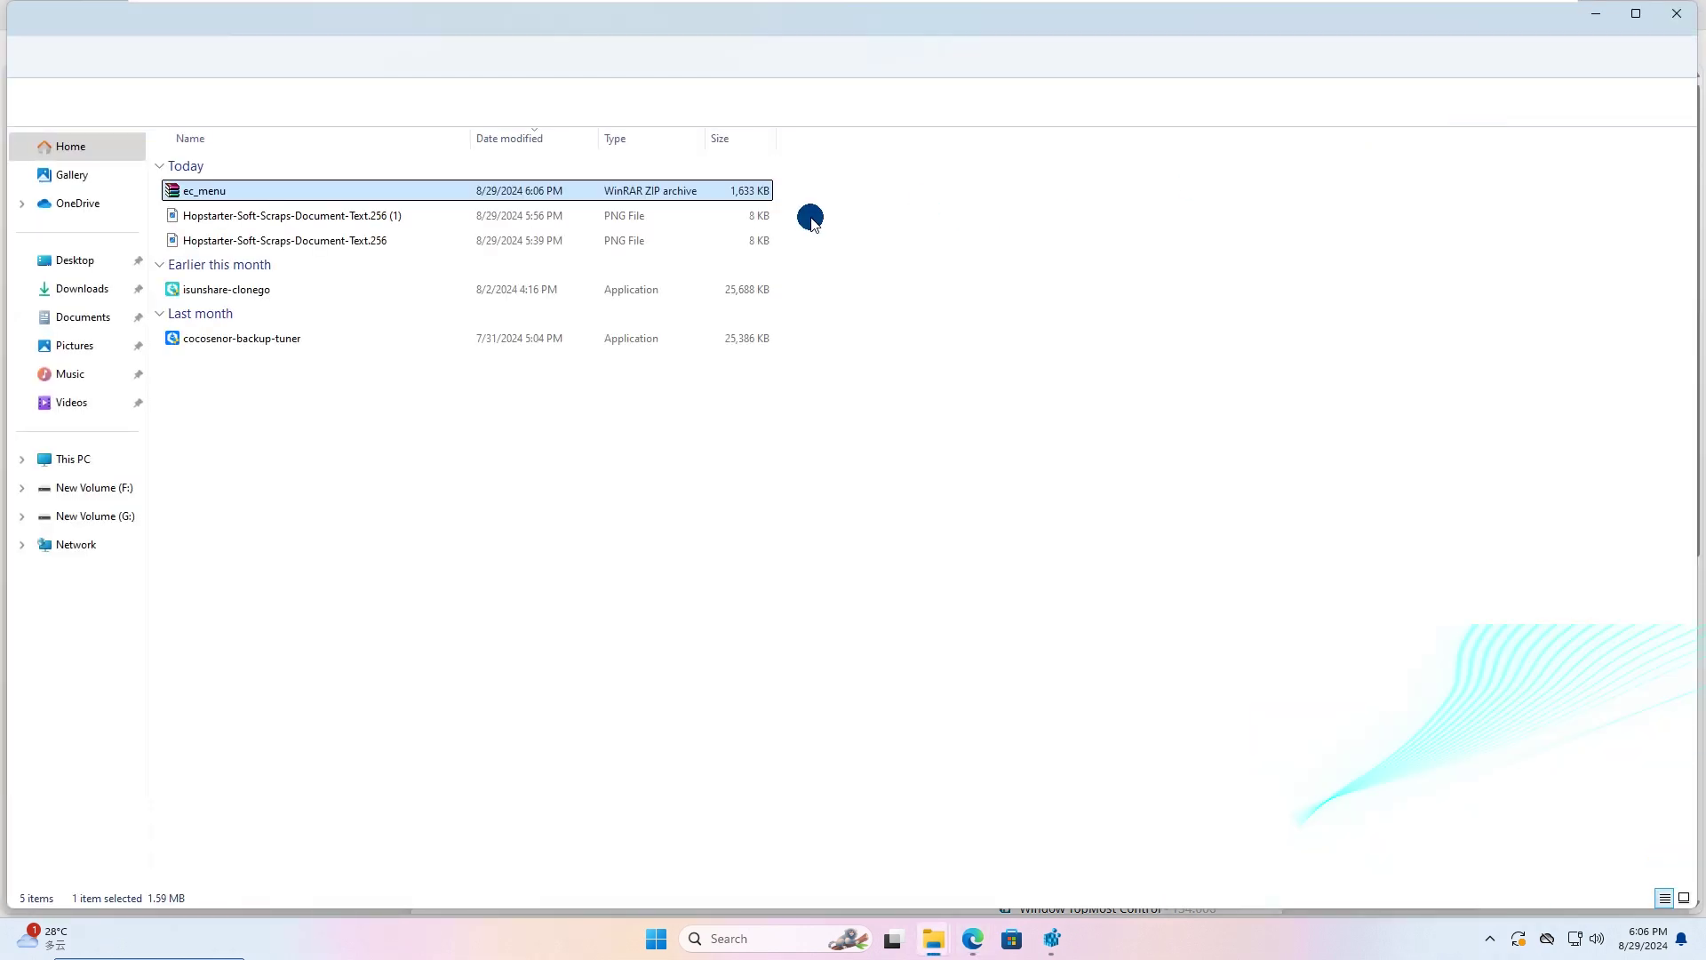
Step: Open ec_menu.zip in WinRAR and launch EcMenu_x64.exe from EcMenu_v1.6, approving the UAC prompt
{"action": "double_click", "coordinate": [201, 192]}
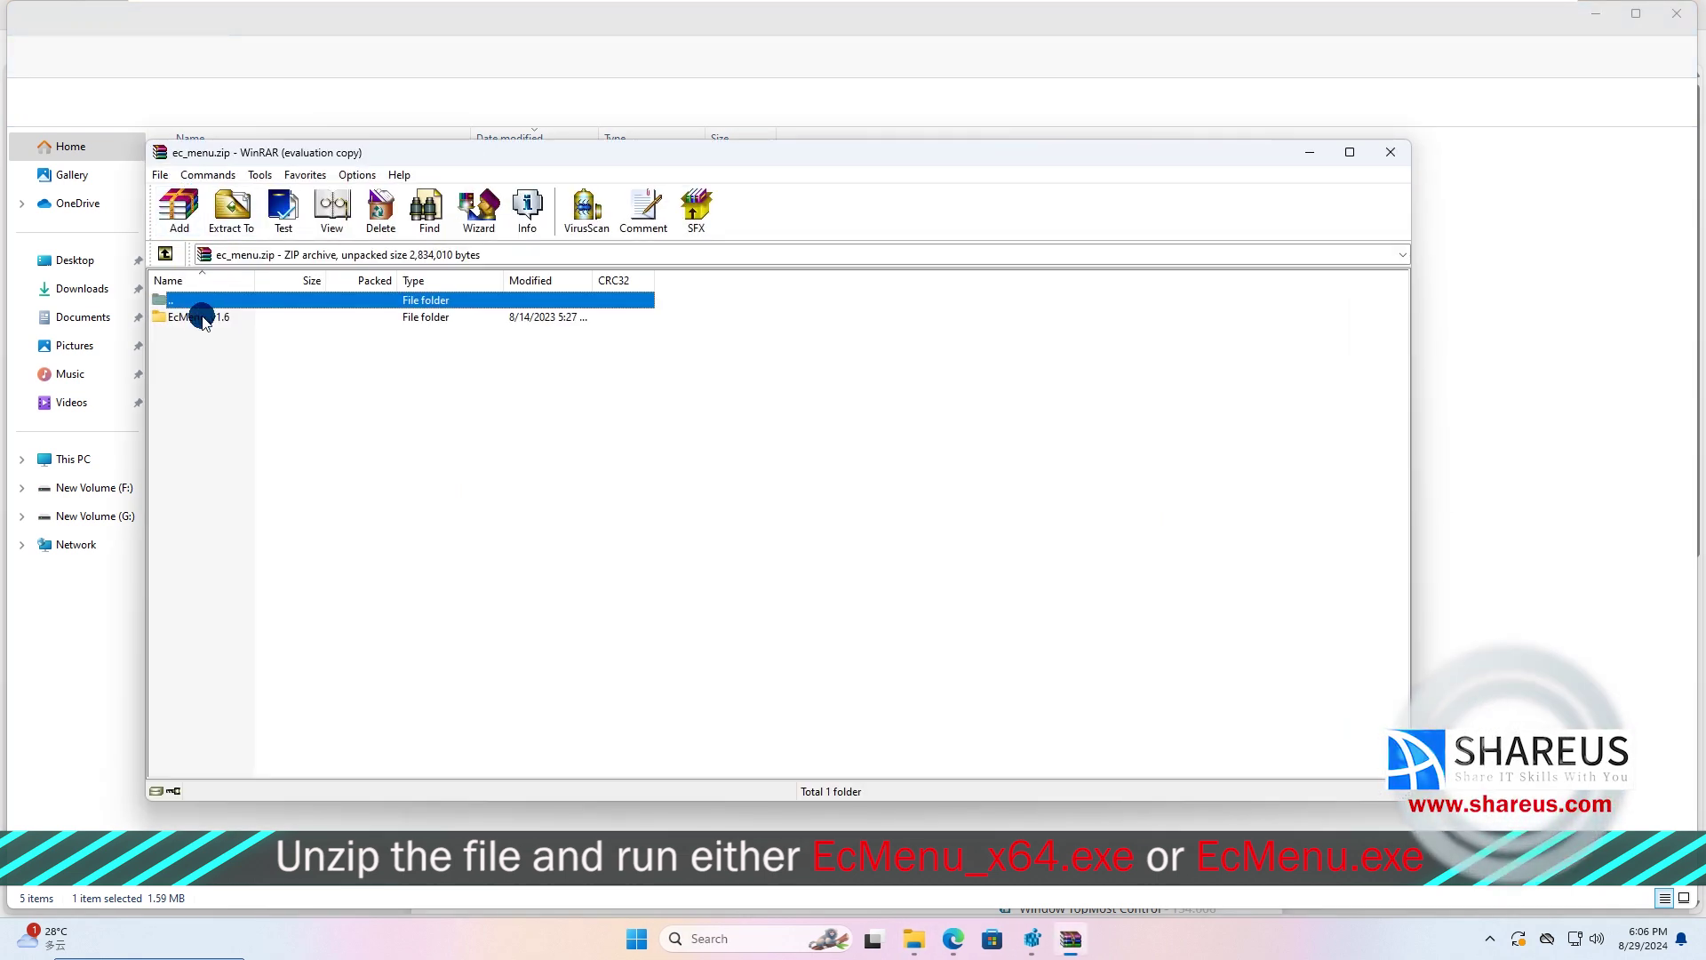
{"action": "double_click", "coordinate": [200, 317]}
{"action": "left_click", "coordinate": [193, 335]}
{"action": "left_click", "coordinate": [193, 352]}
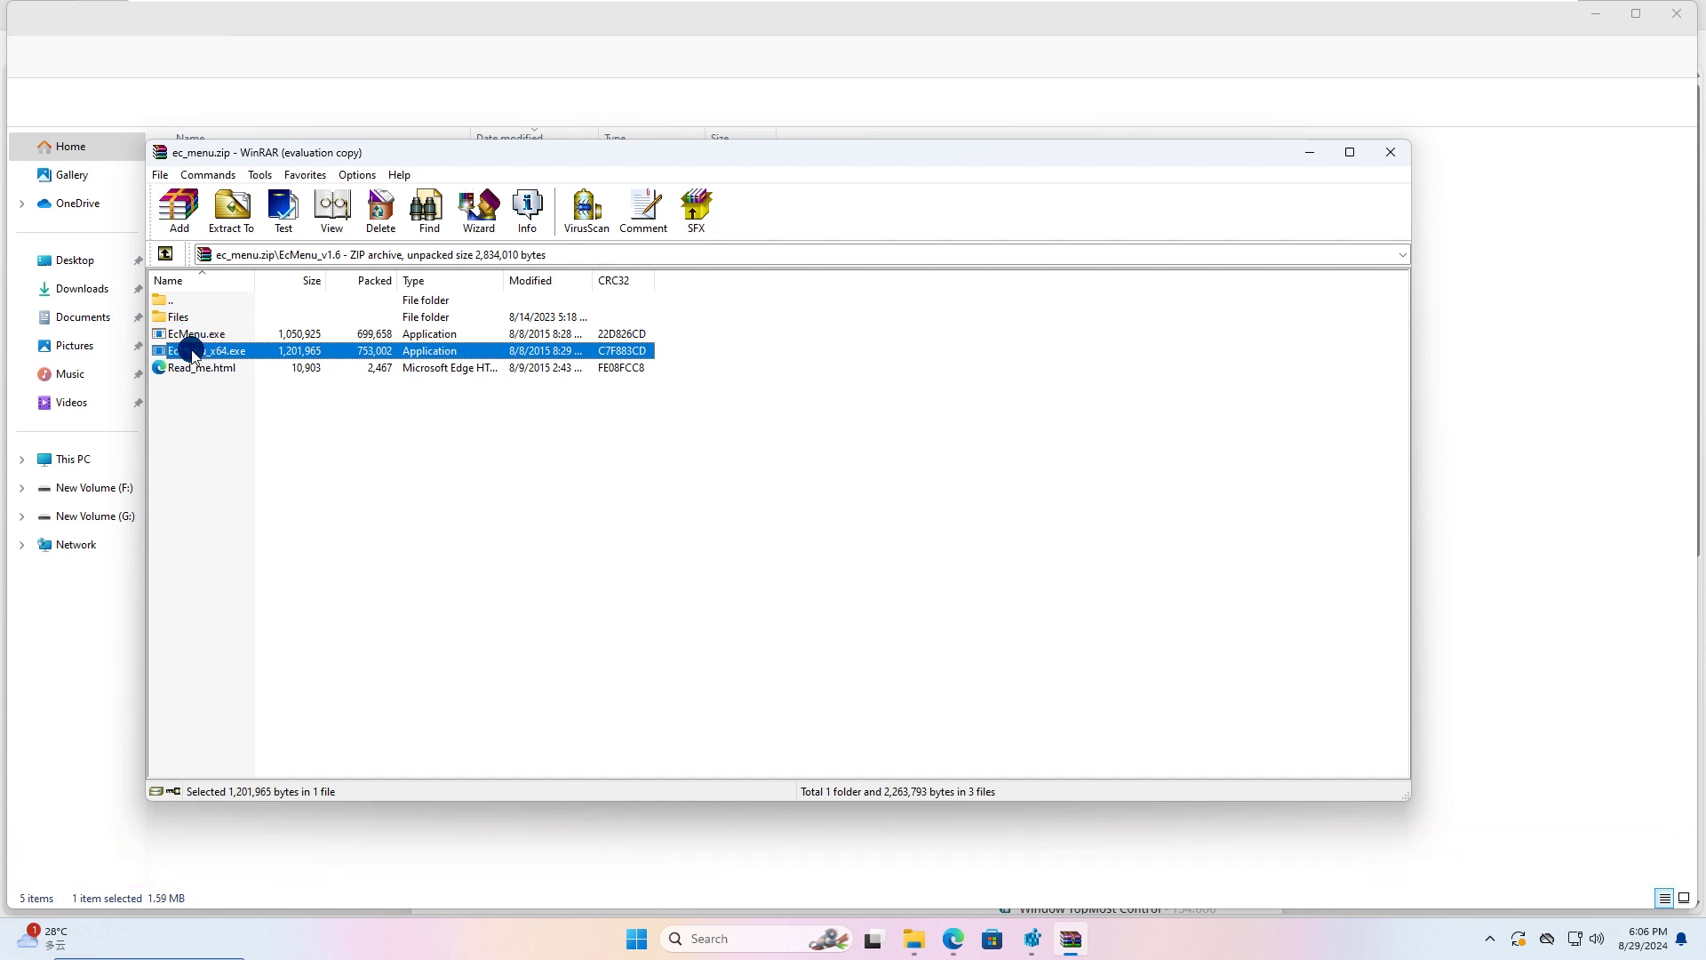
{"action": "double_click", "coordinate": [193, 352]}
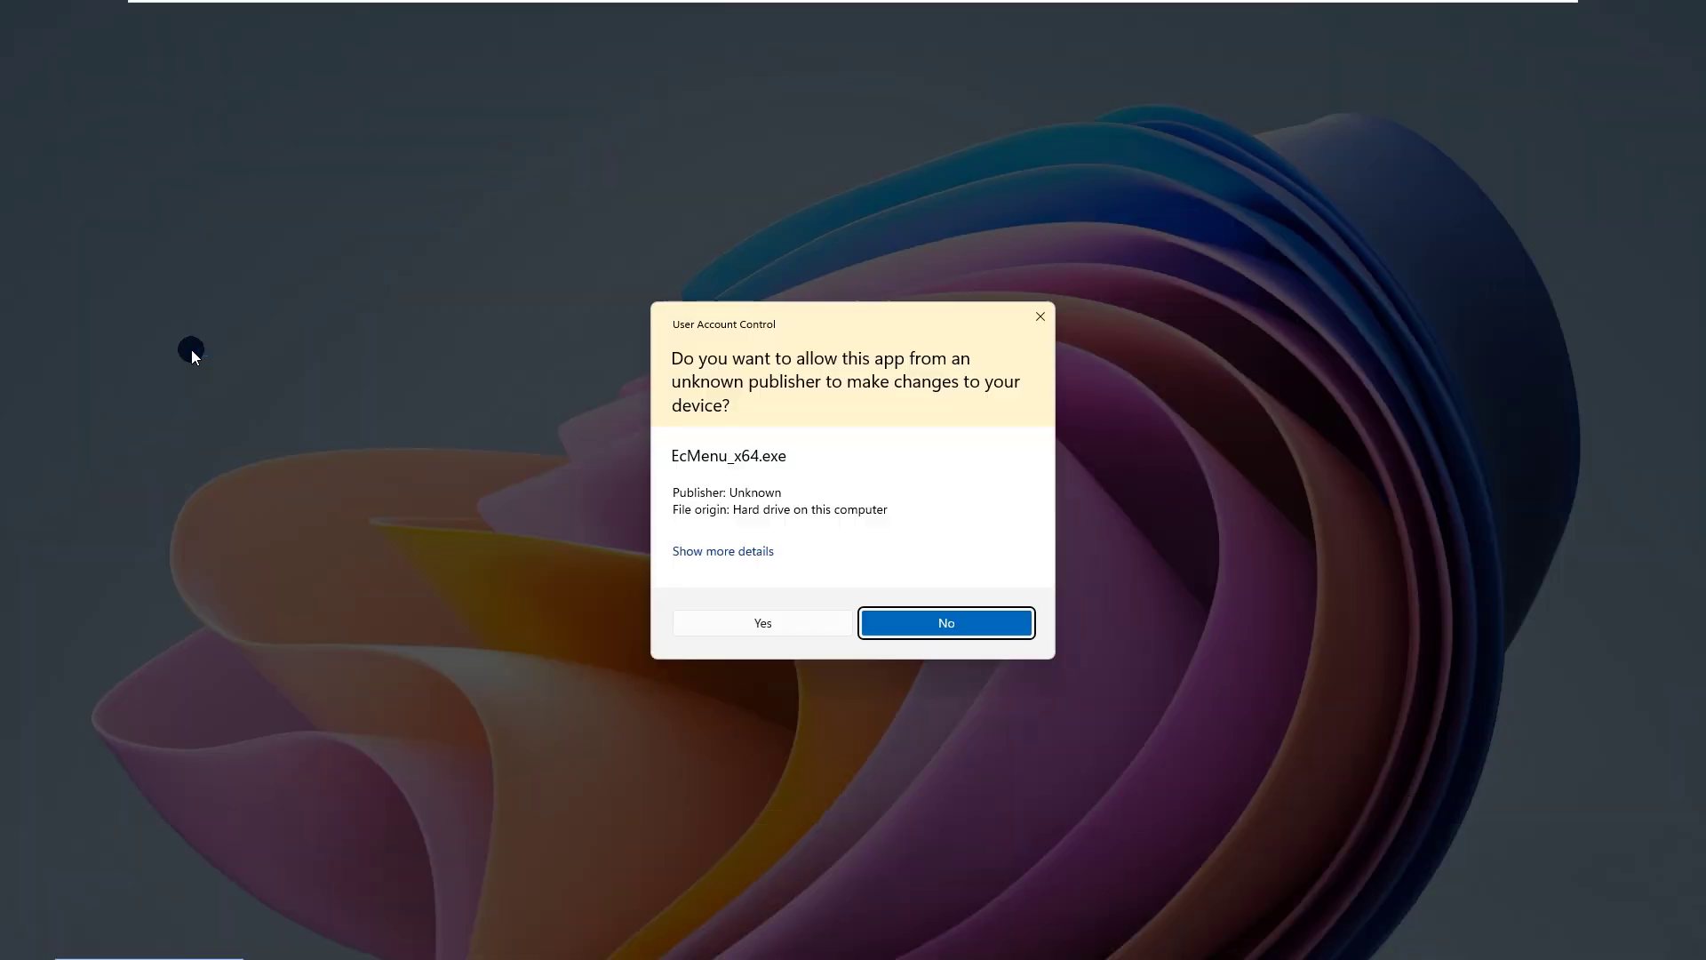
{"action": "left_click", "coordinate": [756, 622]}
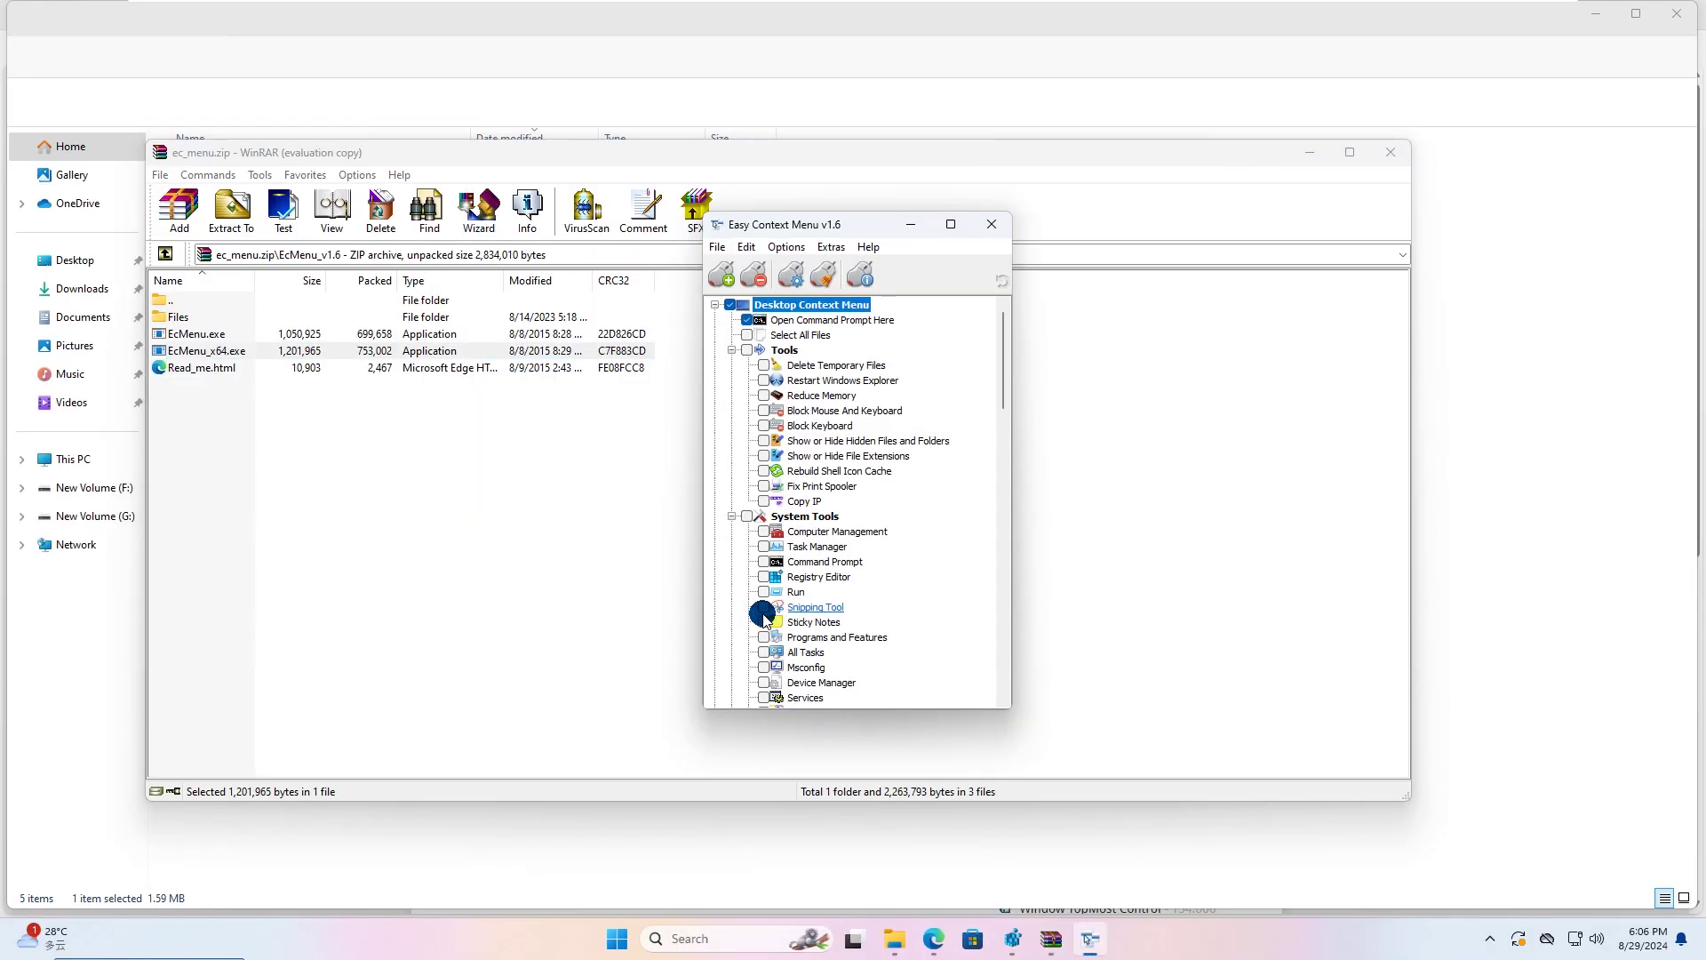
Step: Close the WinRAR, File Explorer and Edge windows
{"action": "left_click", "coordinate": [1391, 159]}
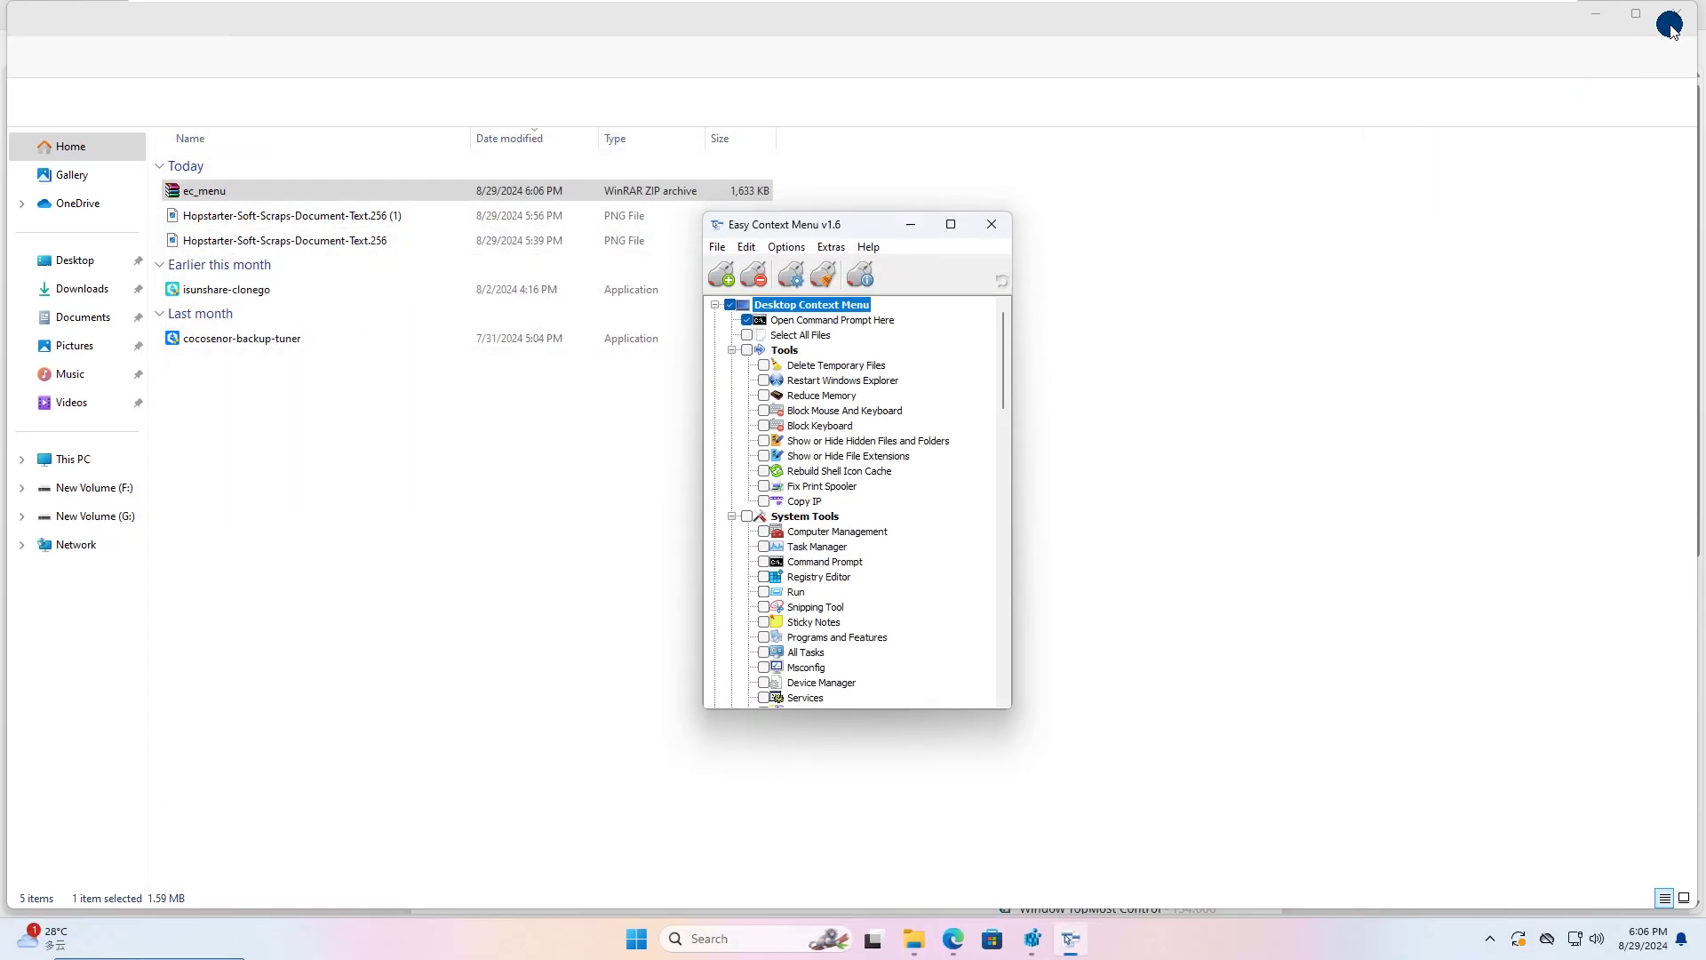
{"action": "left_click", "coordinate": [1677, 13]}
{"action": "left_click", "coordinate": [1677, 13]}
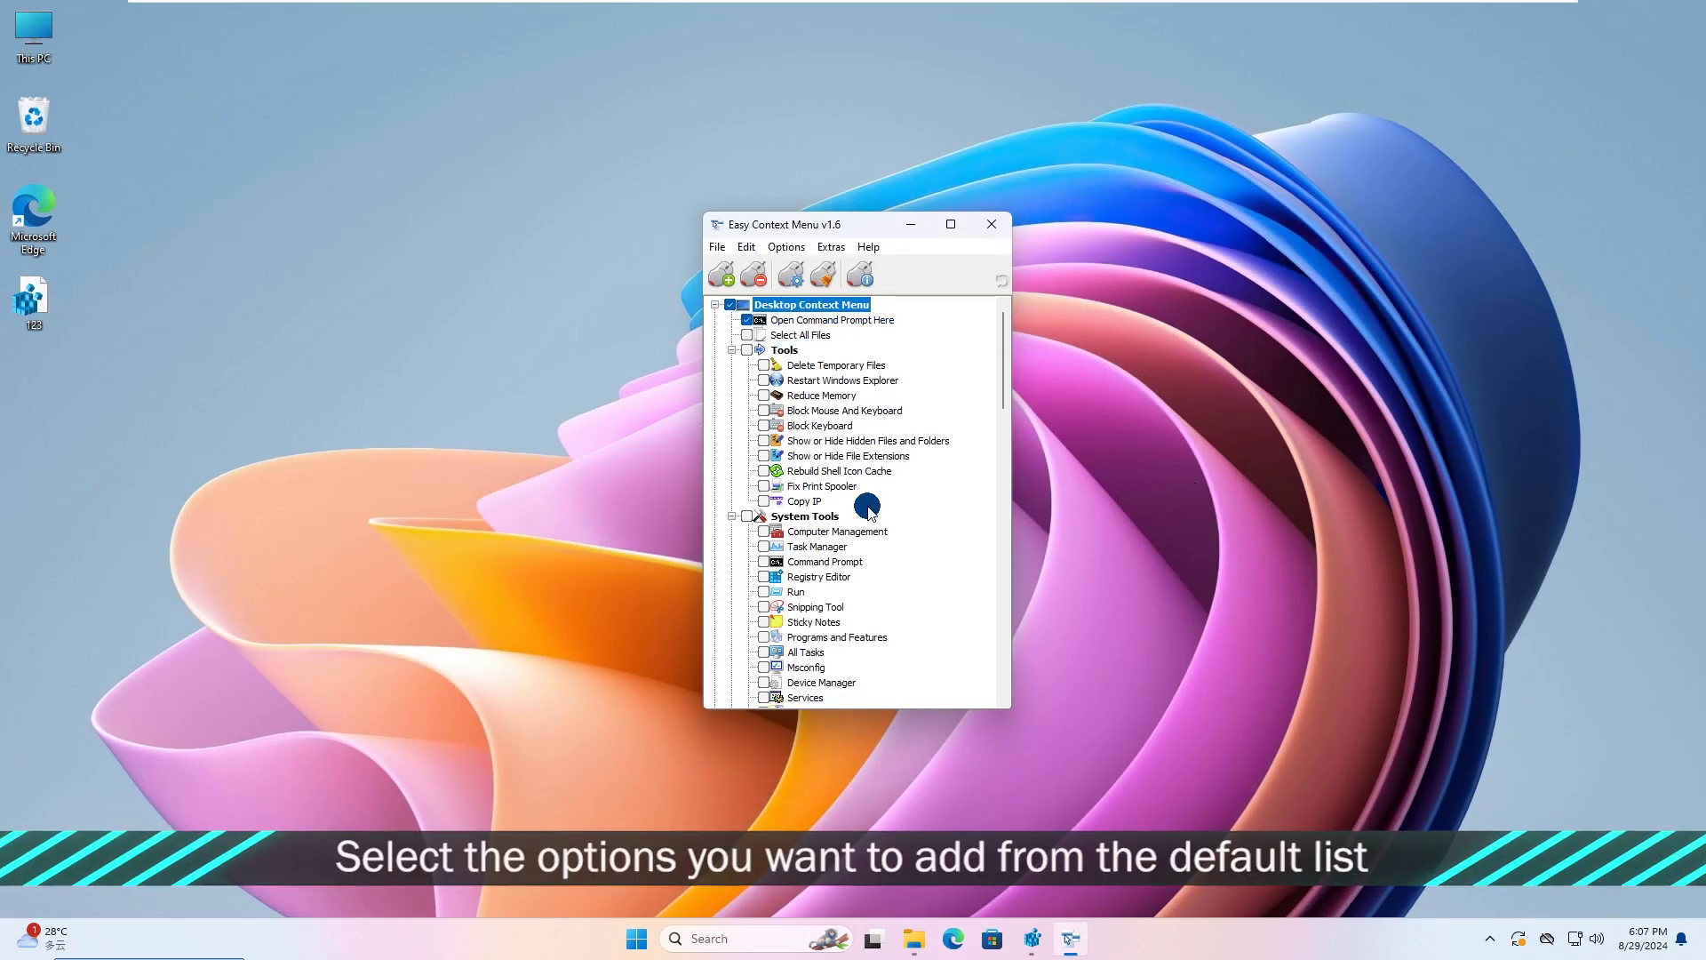
Step: Enable Select All Files under Desktop Context Menu and apply the changes
{"action": "scroll", "coordinate": [869, 502], "scroll_direction": "down", "scroll_amount": 15}
{"action": "scroll", "coordinate": [869, 502], "scroll_direction": "down", "scroll_amount": 10}
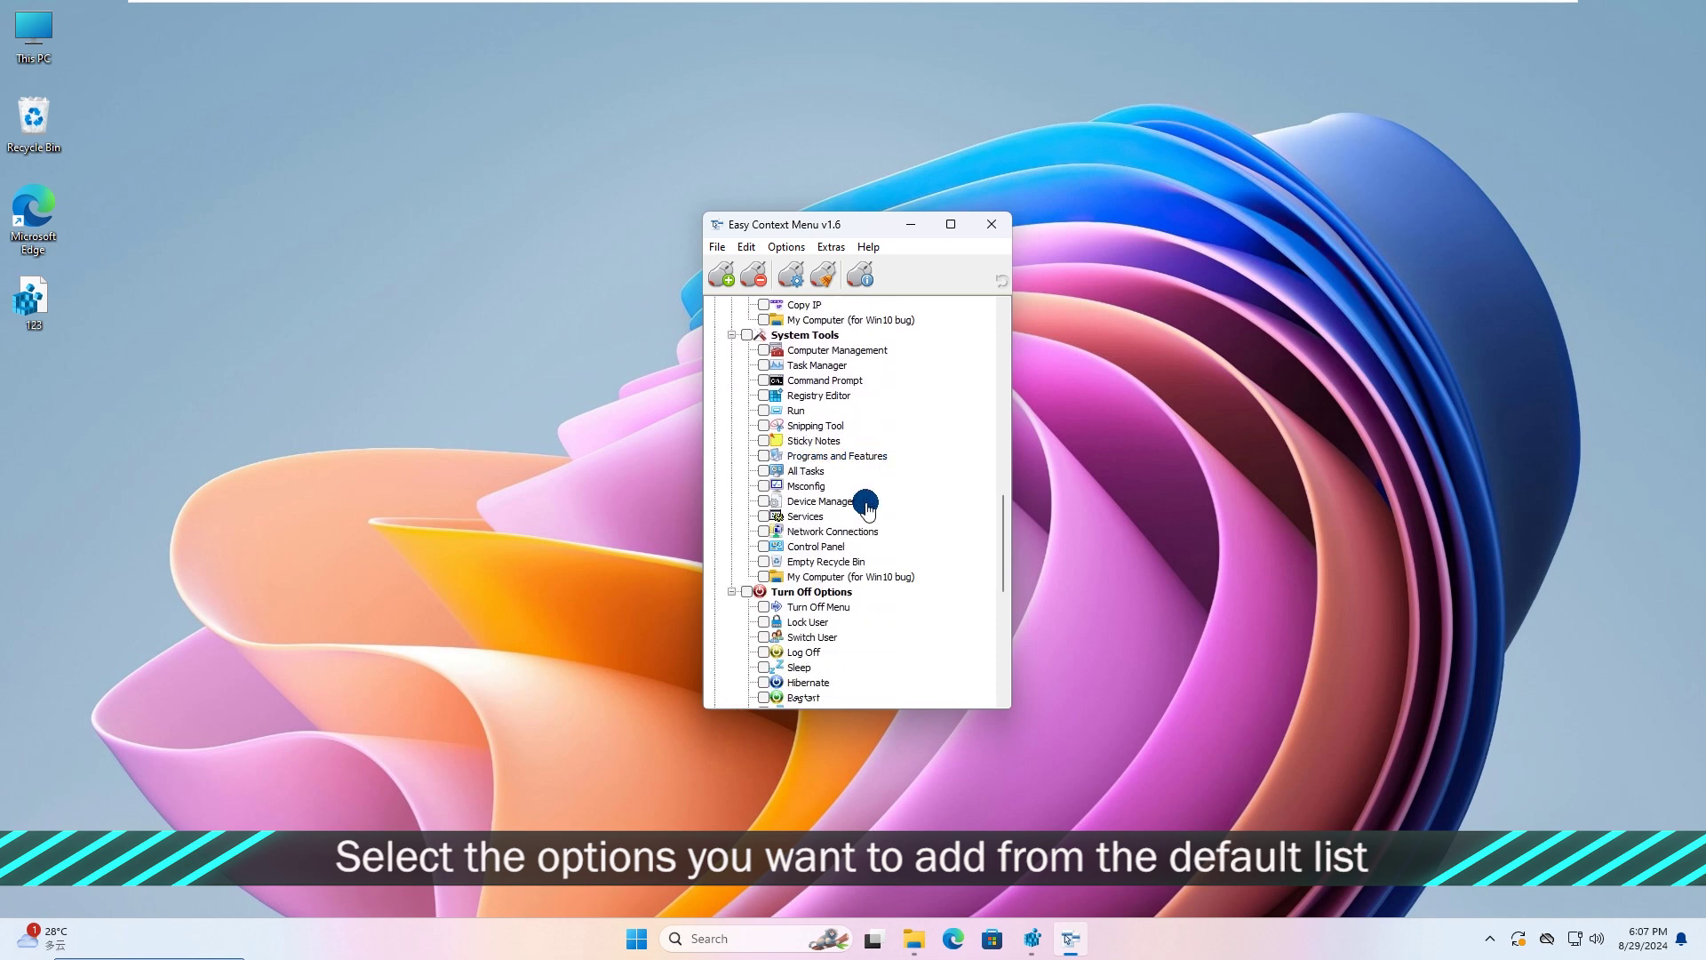
{"action": "scroll", "coordinate": [864, 503], "scroll_direction": "up", "scroll_amount": 20}
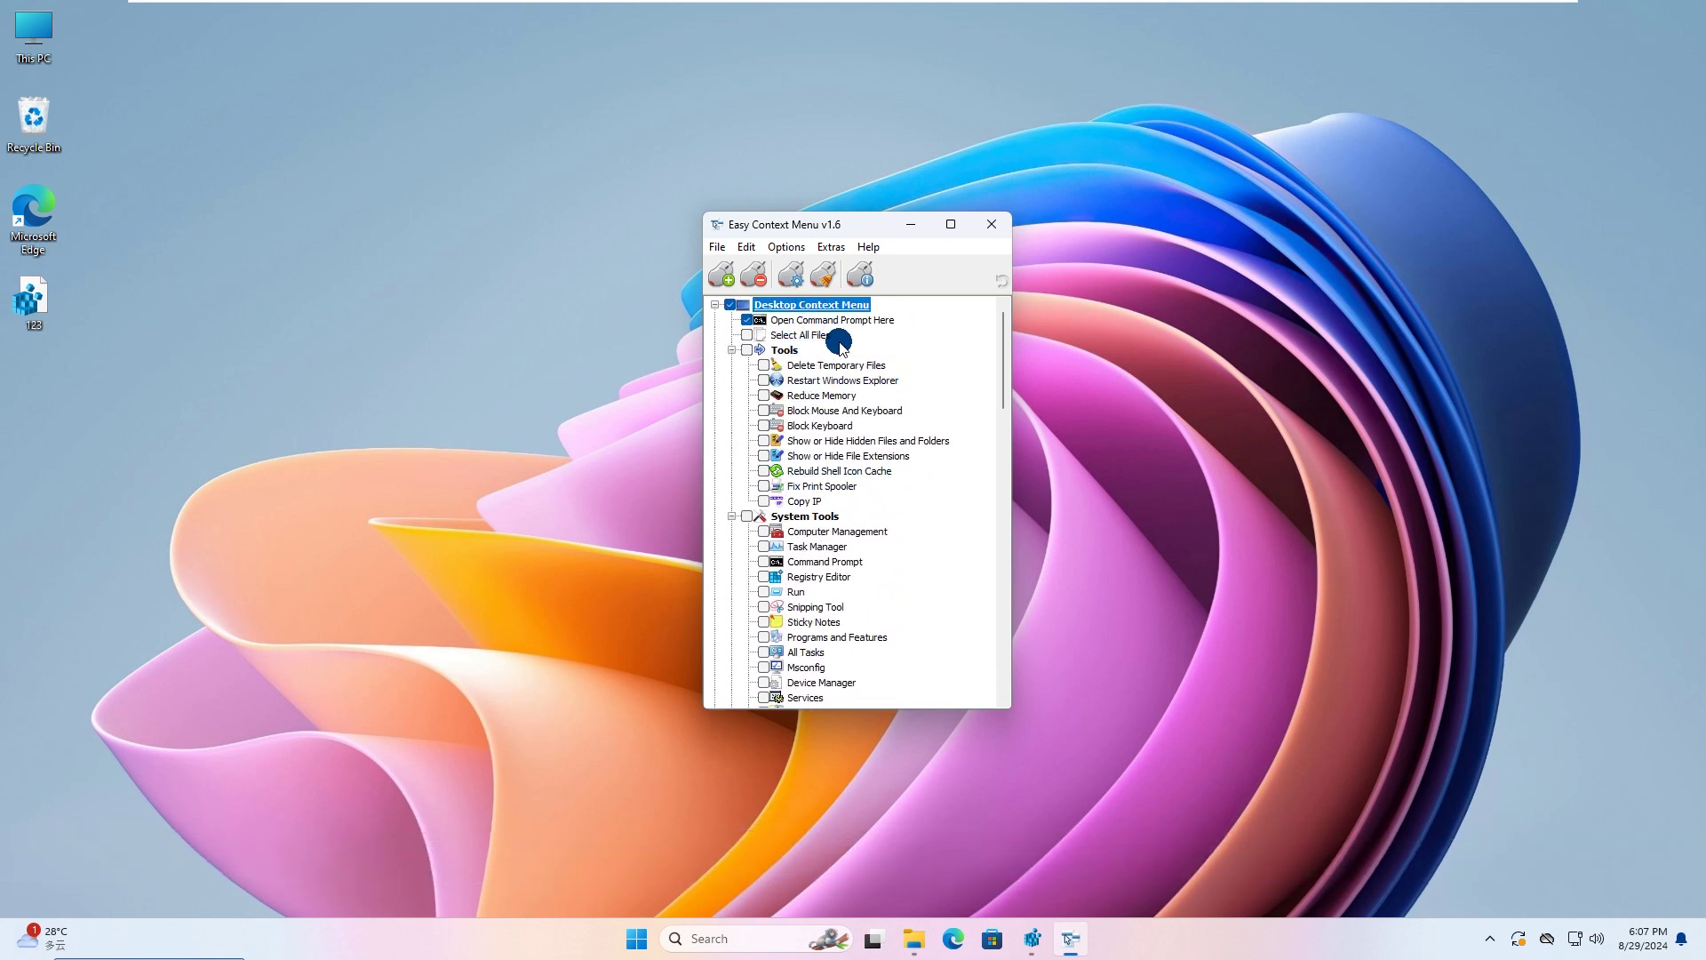
{"action": "left_click", "coordinate": [749, 338]}
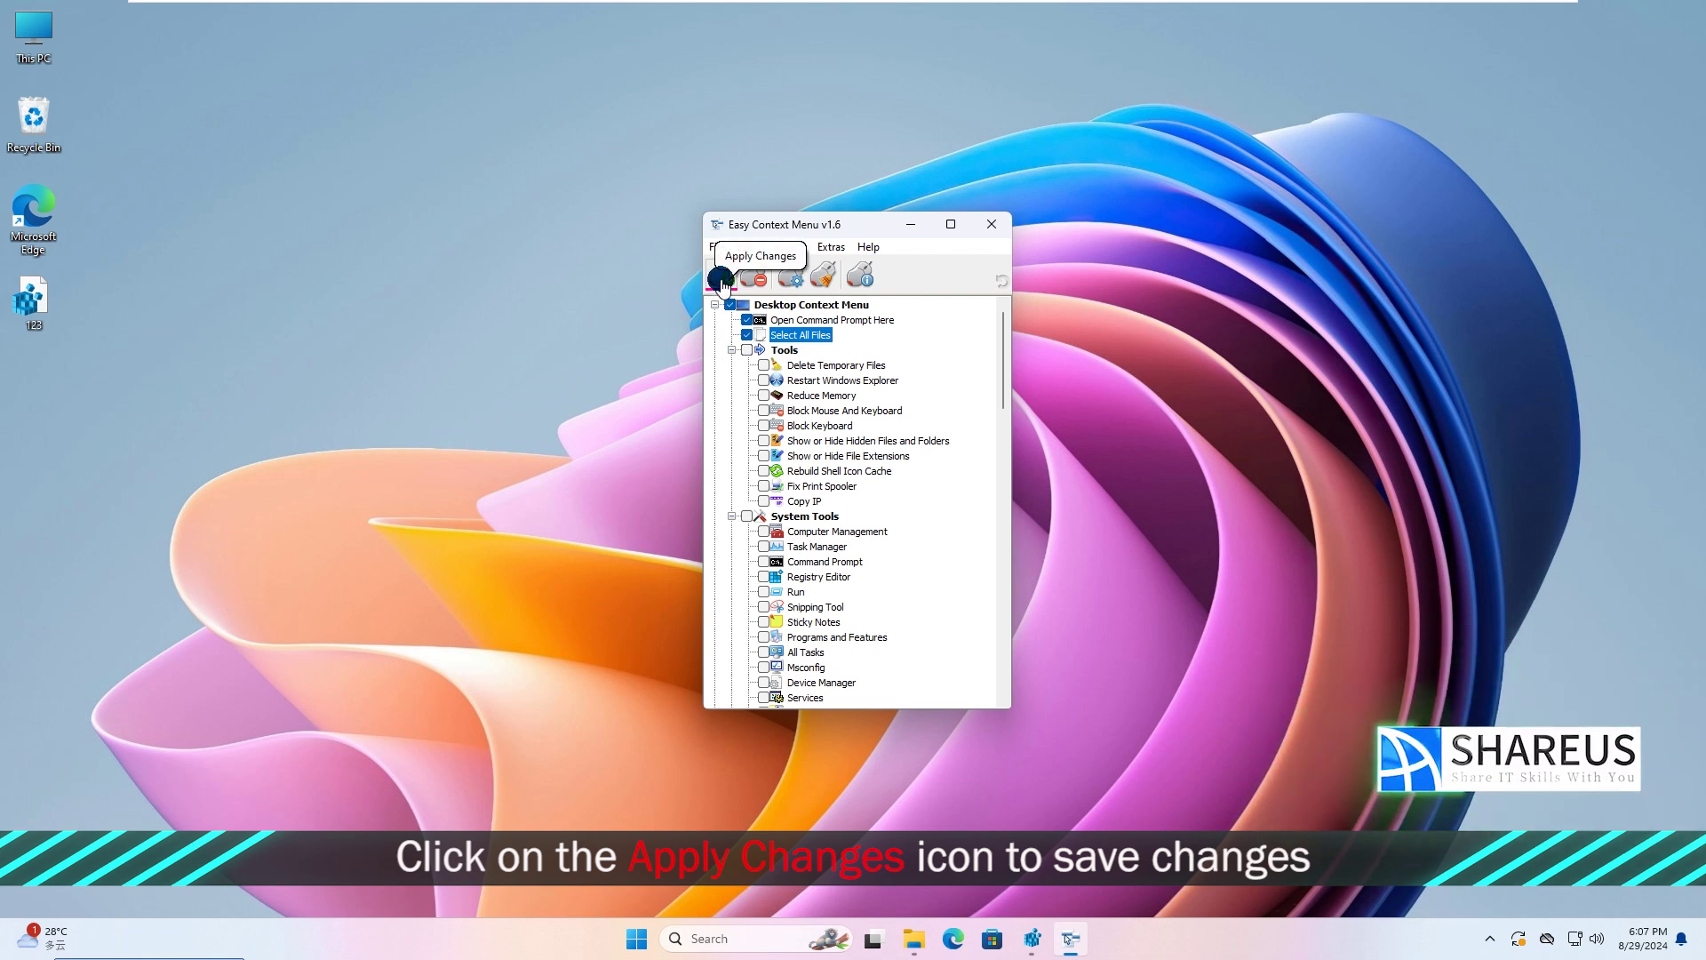
{"action": "left_click", "coordinate": [721, 279]}
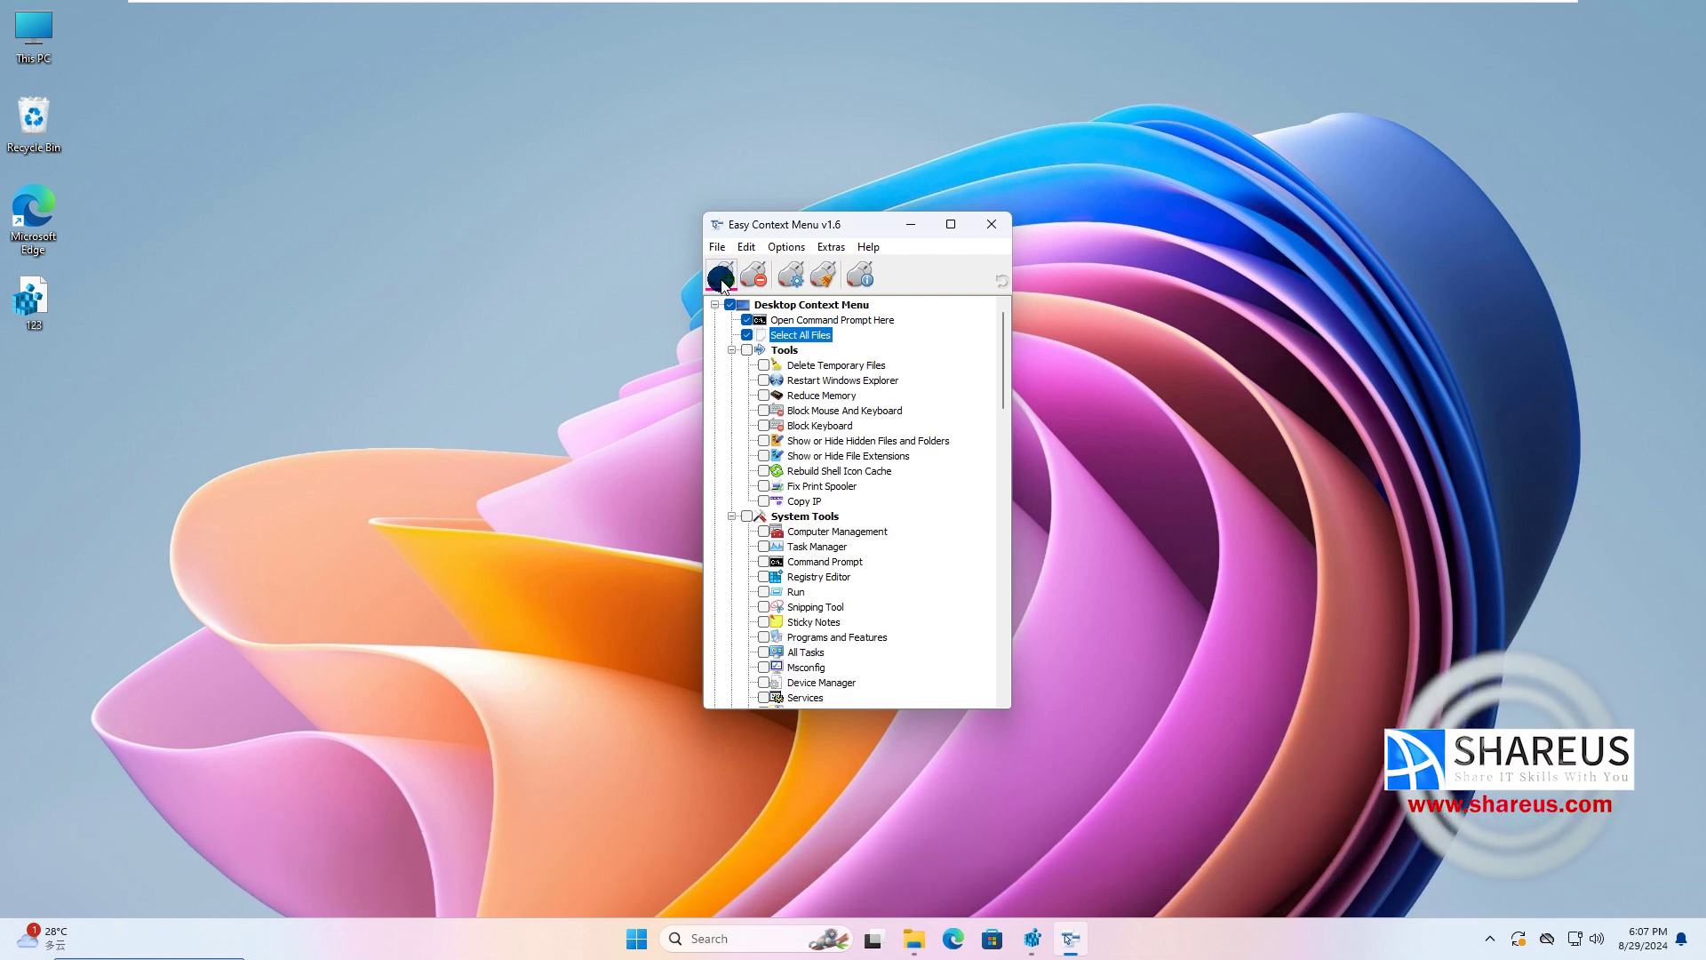
Step: Check that Select All Files now appears in the desktop's right-click menu
{"action": "left_click", "coordinate": [447, 255]}
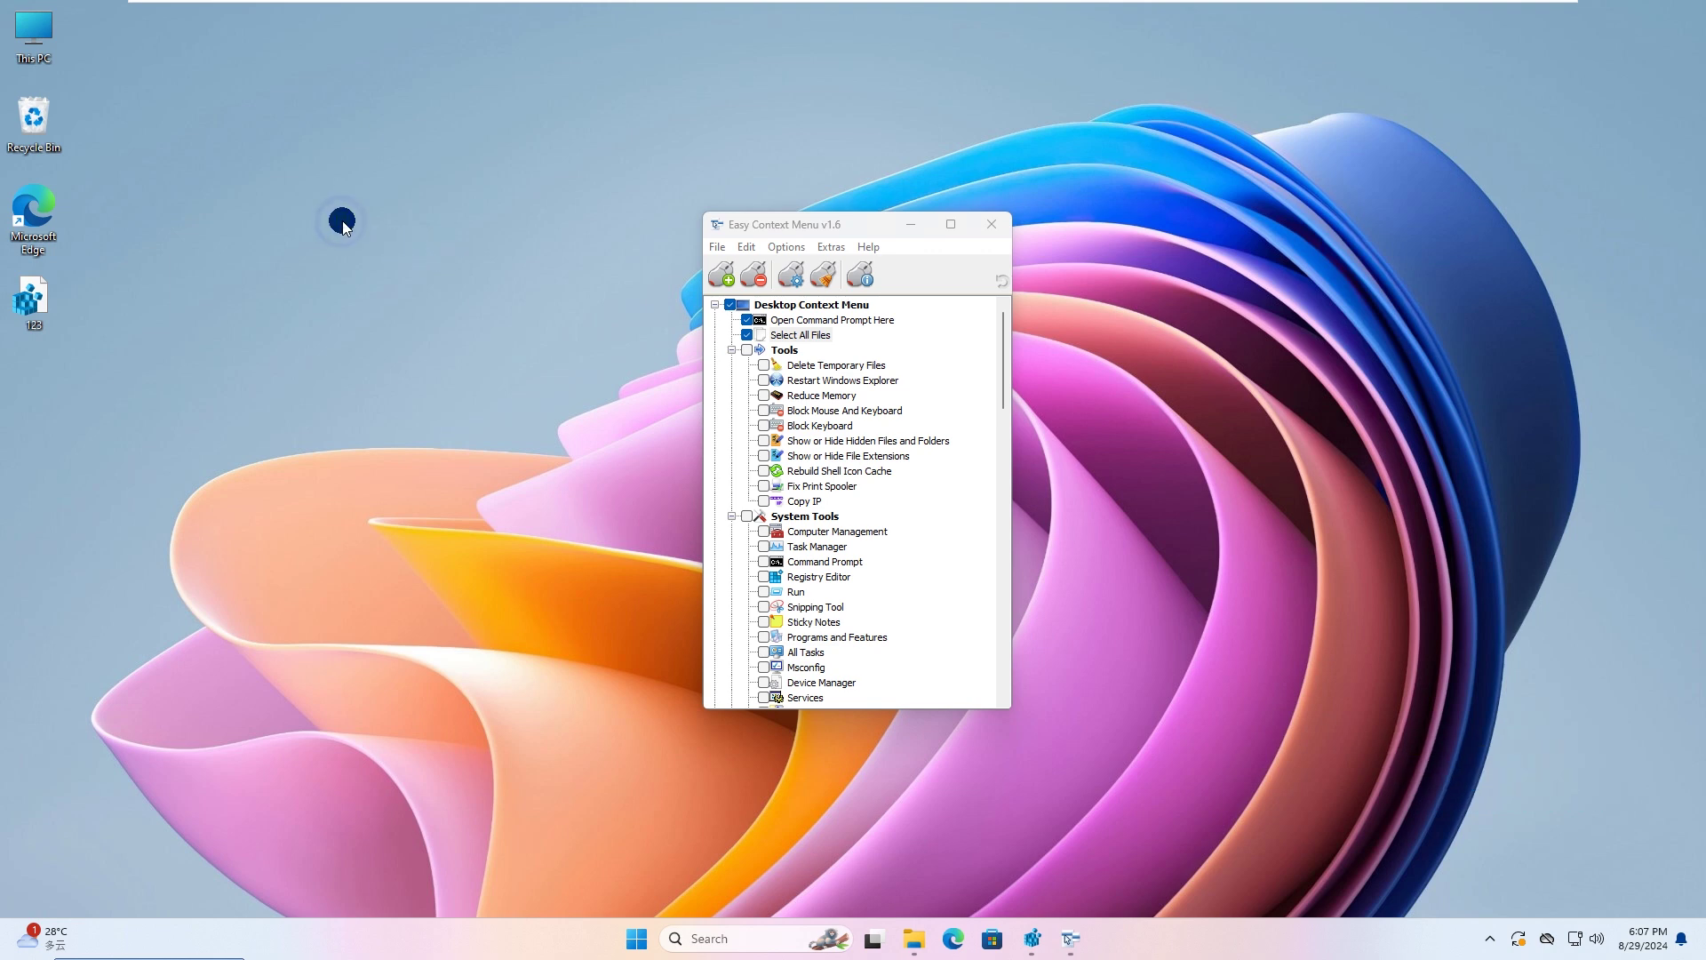
{"action": "right_click", "coordinate": [343, 227]}
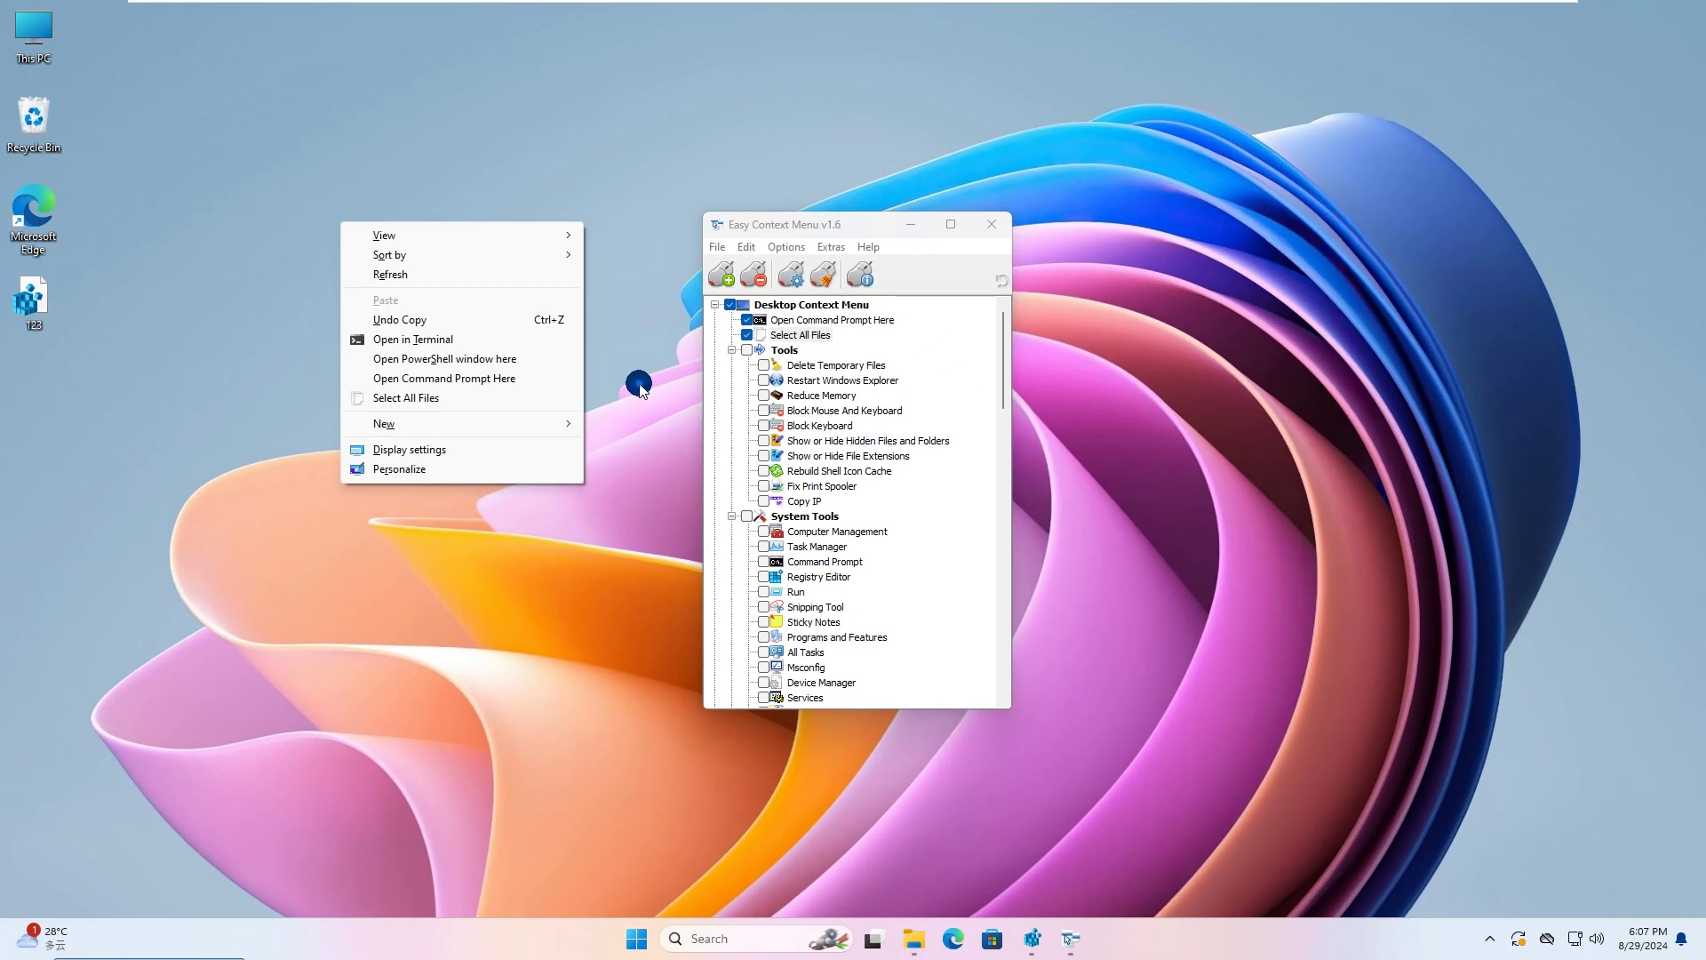
{"action": "left_click", "coordinate": [652, 331]}
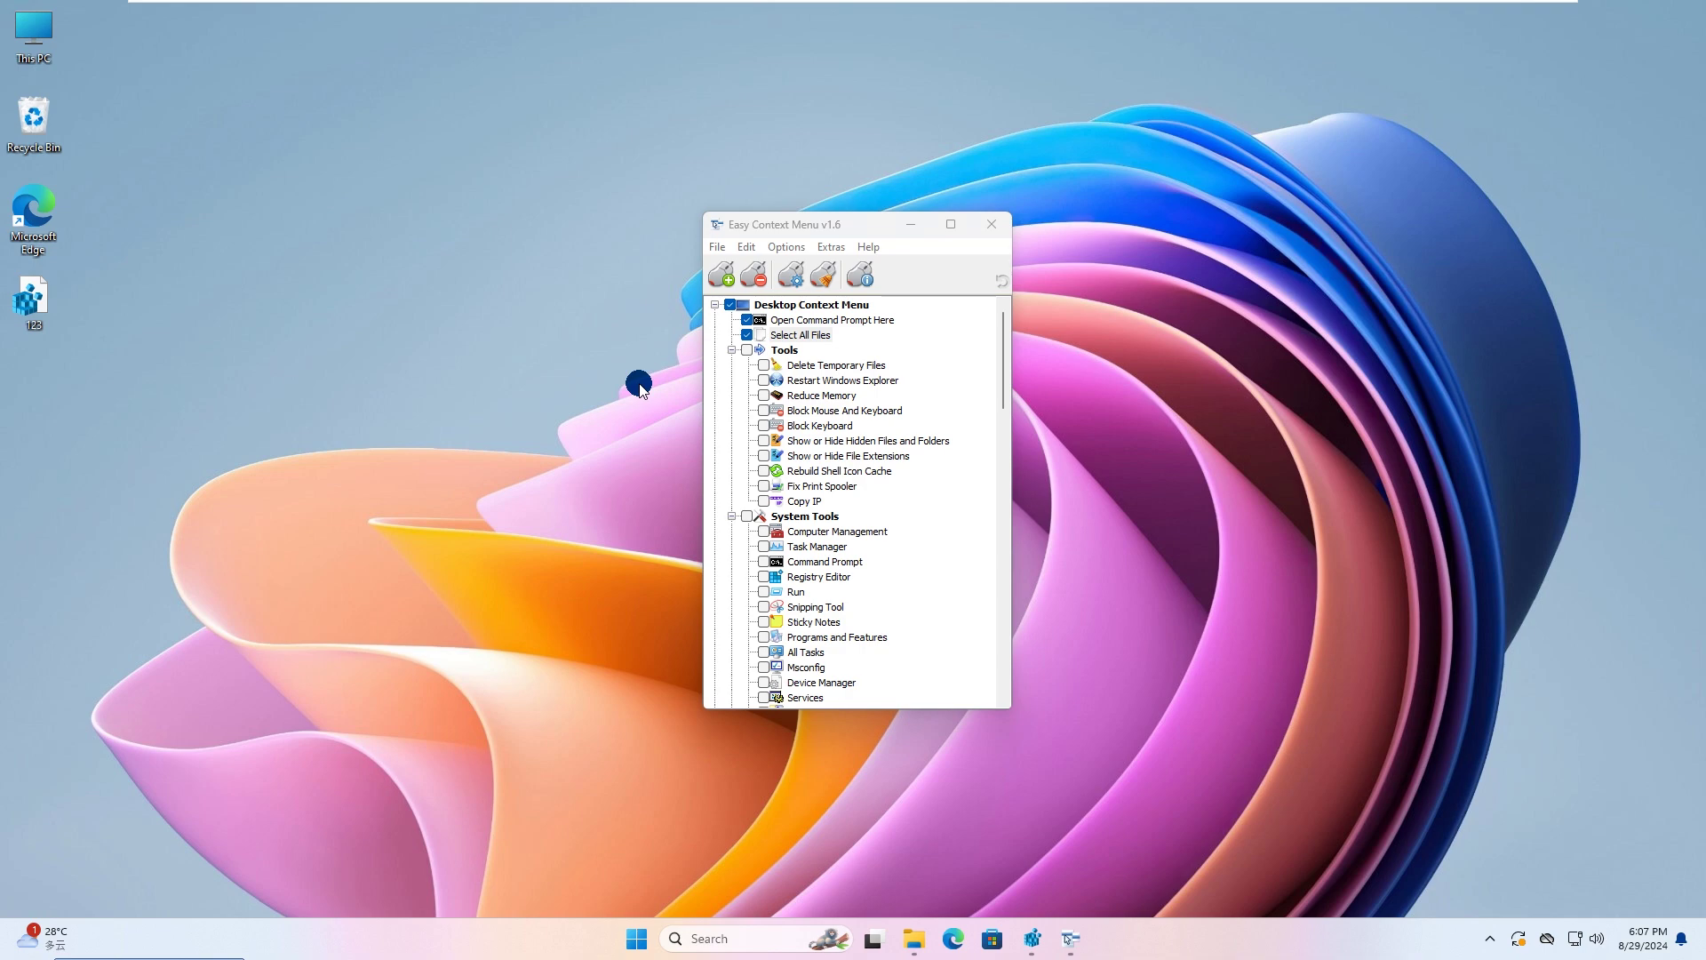